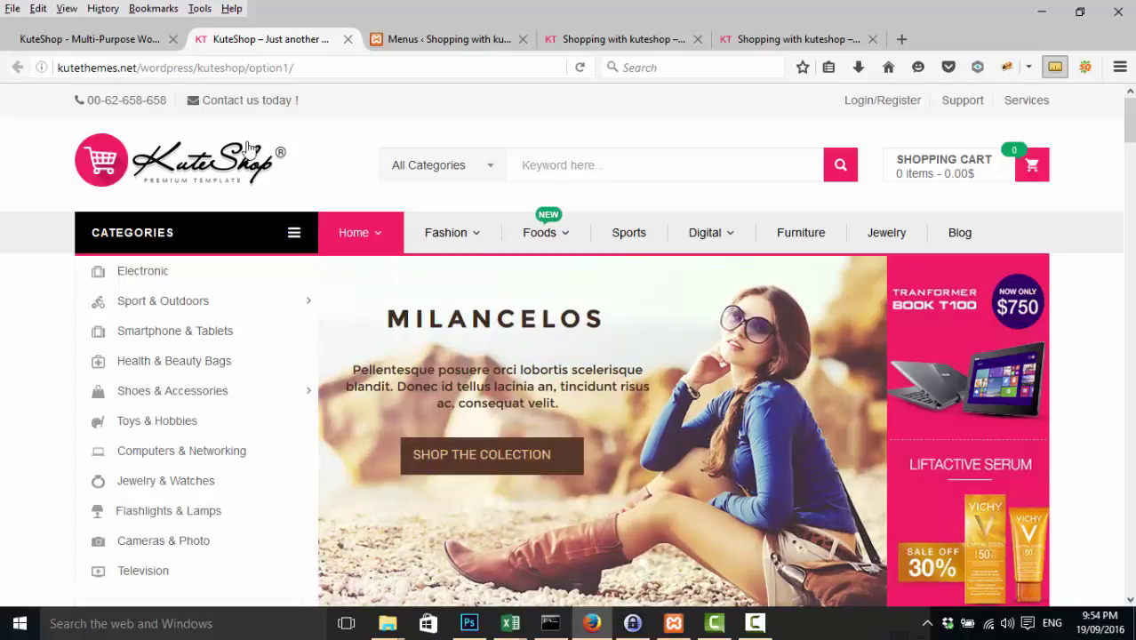
scroll(892, 378, "down", 2)
scroll(887, 379, "down", 8)
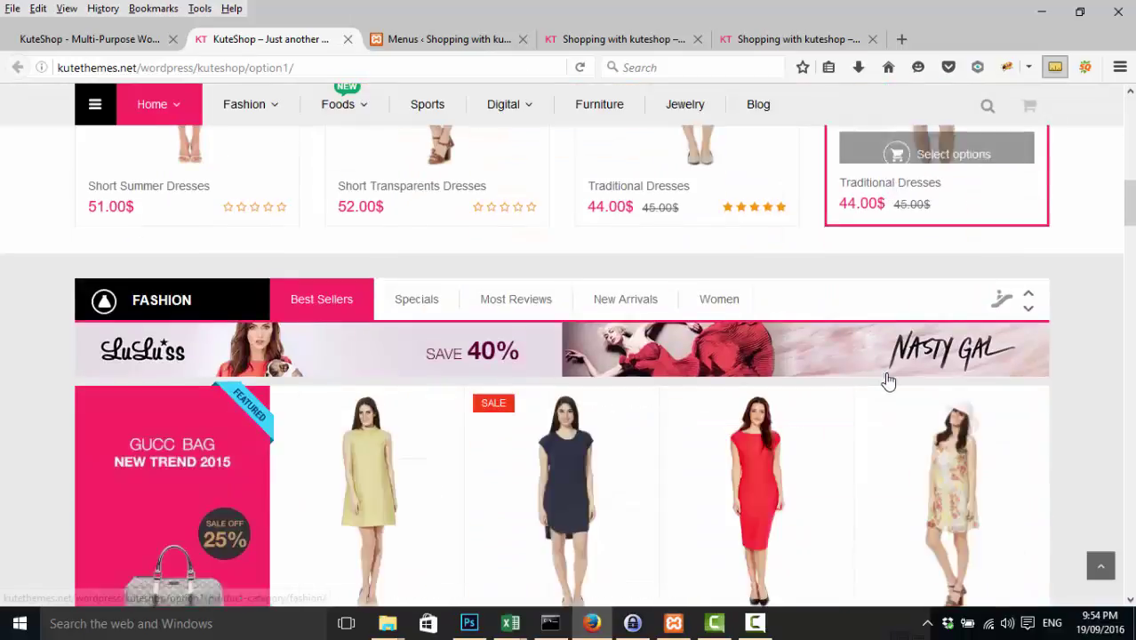
scroll(885, 379, "up", 10)
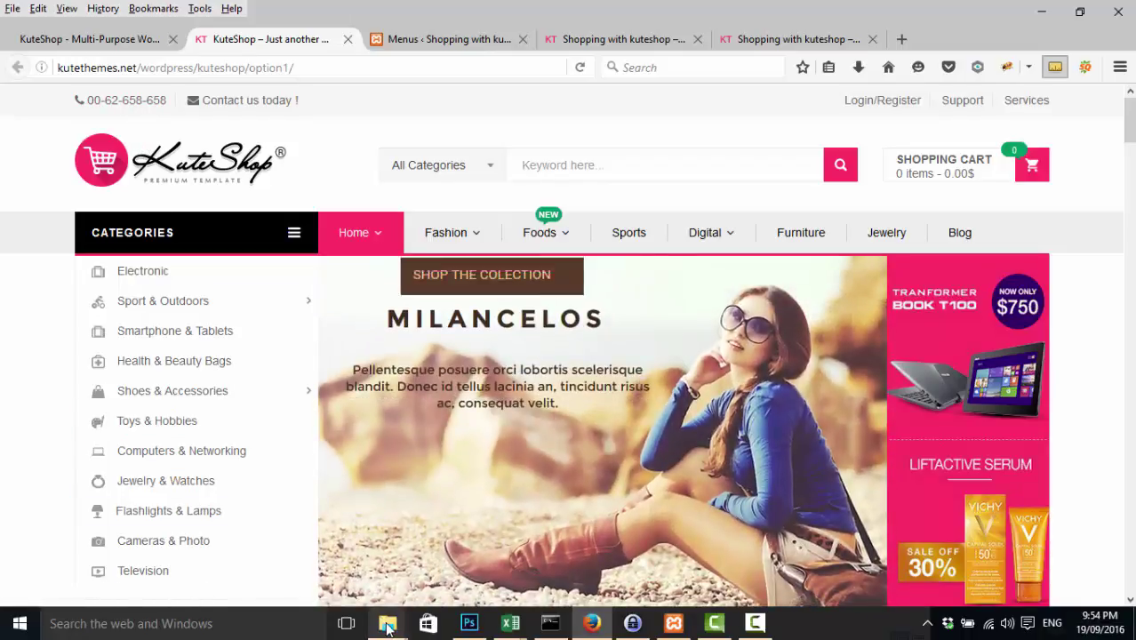
- Open the index file from the theme's Documentation folder in the browser and dismiss the Facebook notification
mouse_move(397, 631)
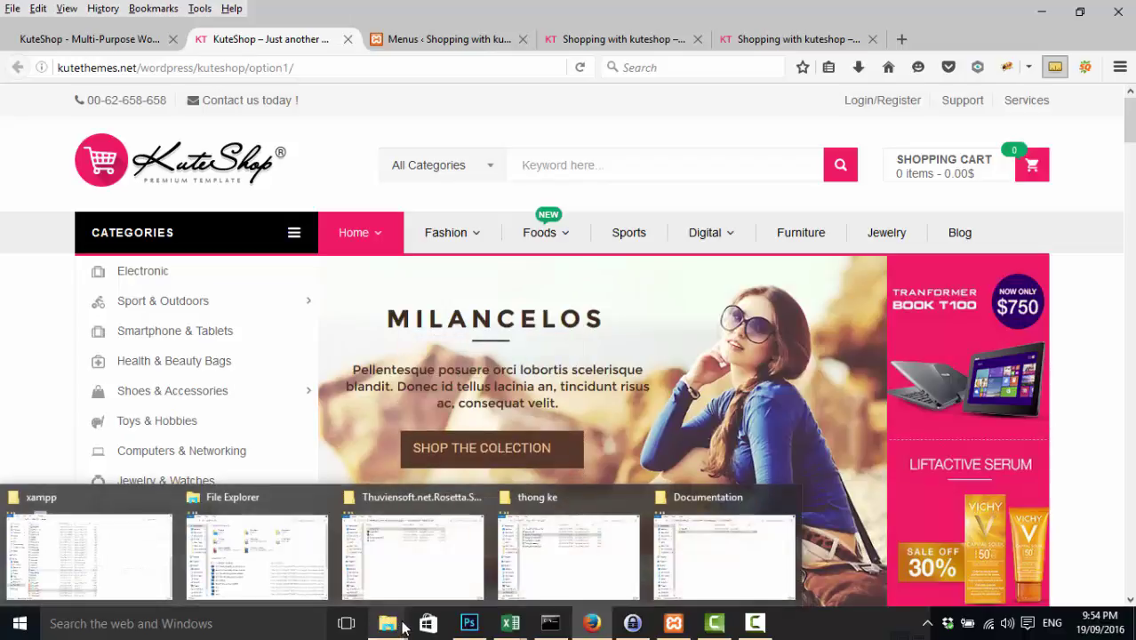
left_click(402, 625)
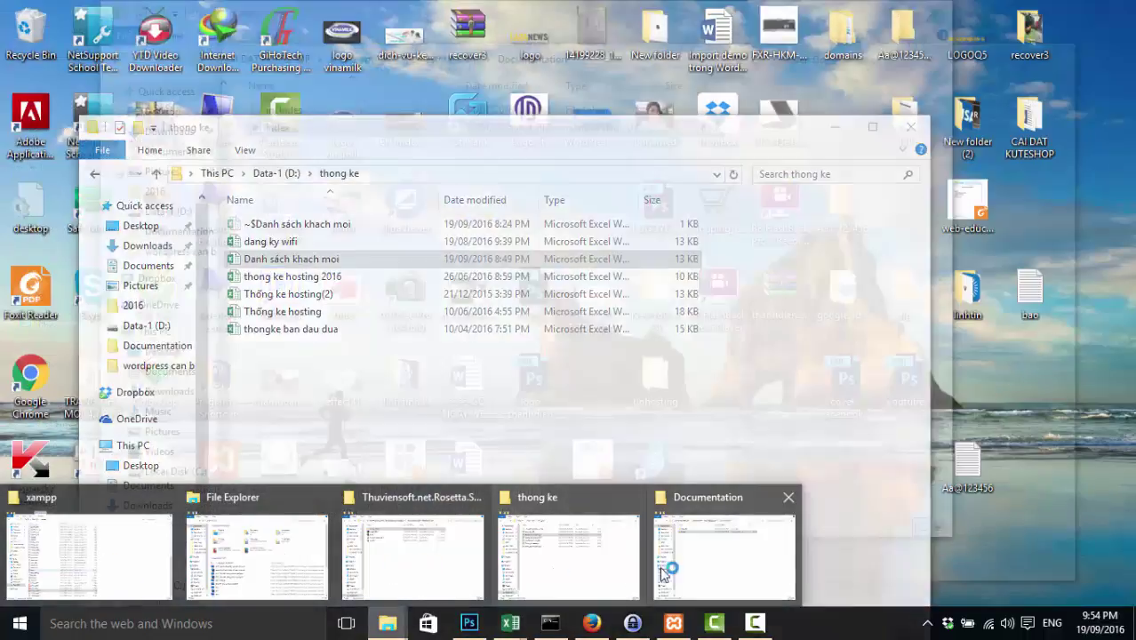
left_click(662, 573)
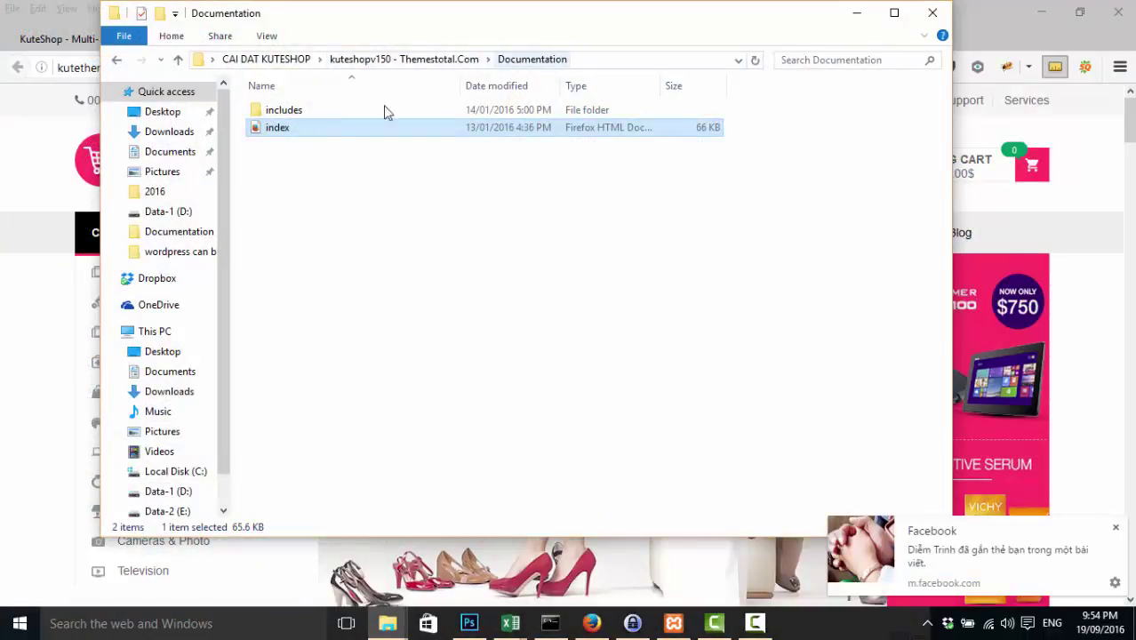
double_click(270, 129)
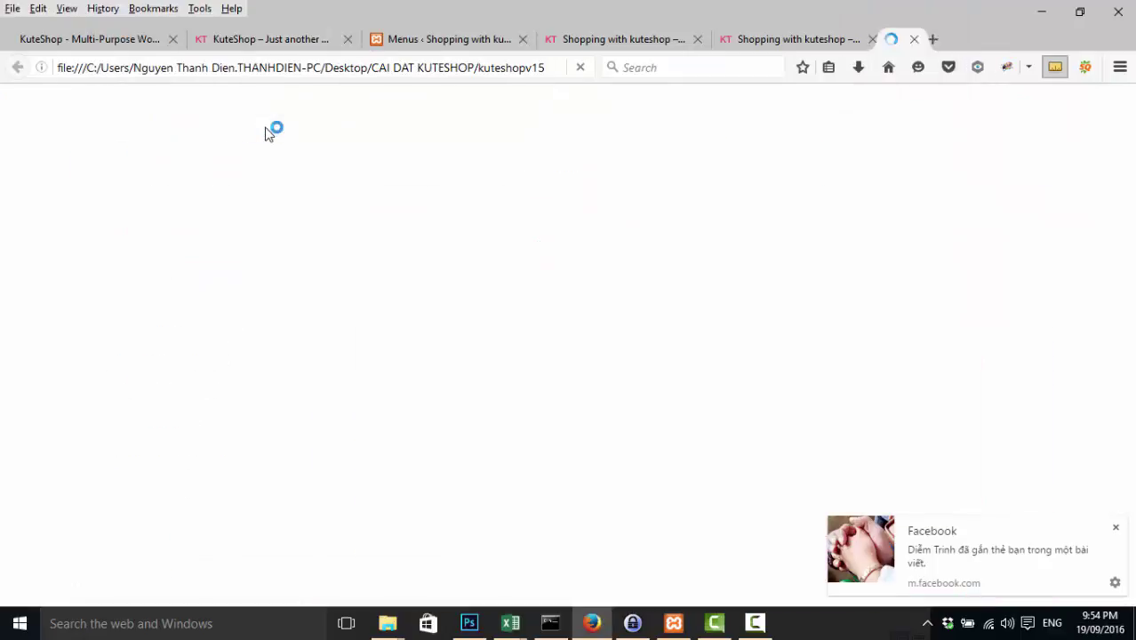
left_click(1115, 528)
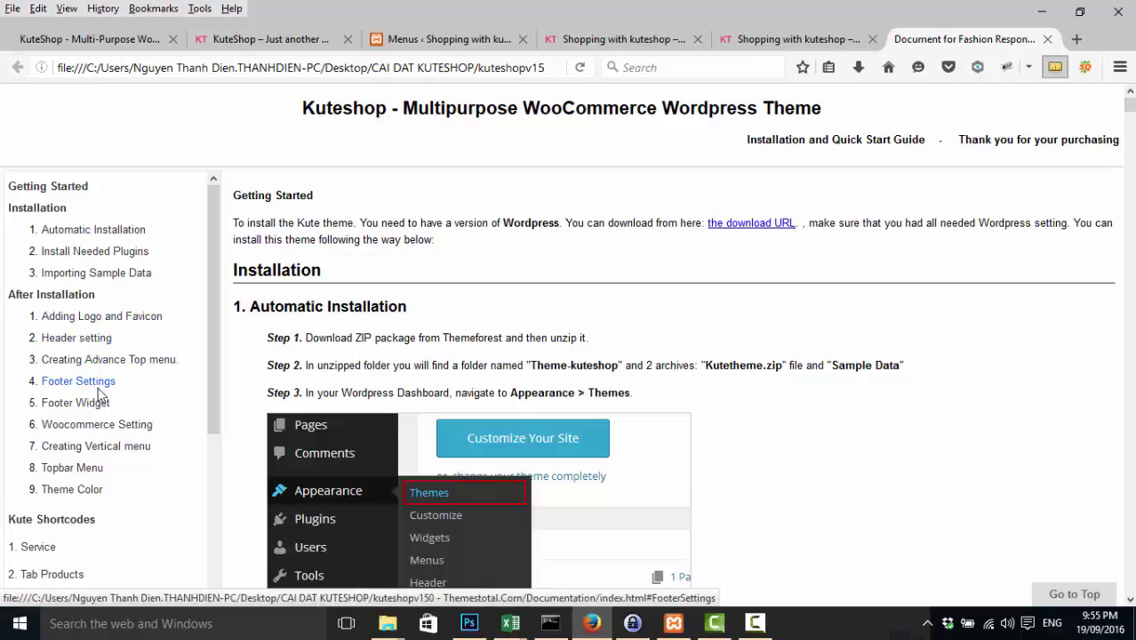
- Read the Topbar Menu section of the theme documentation, covering the right and left menu structures and their locations
left_click(86, 472)
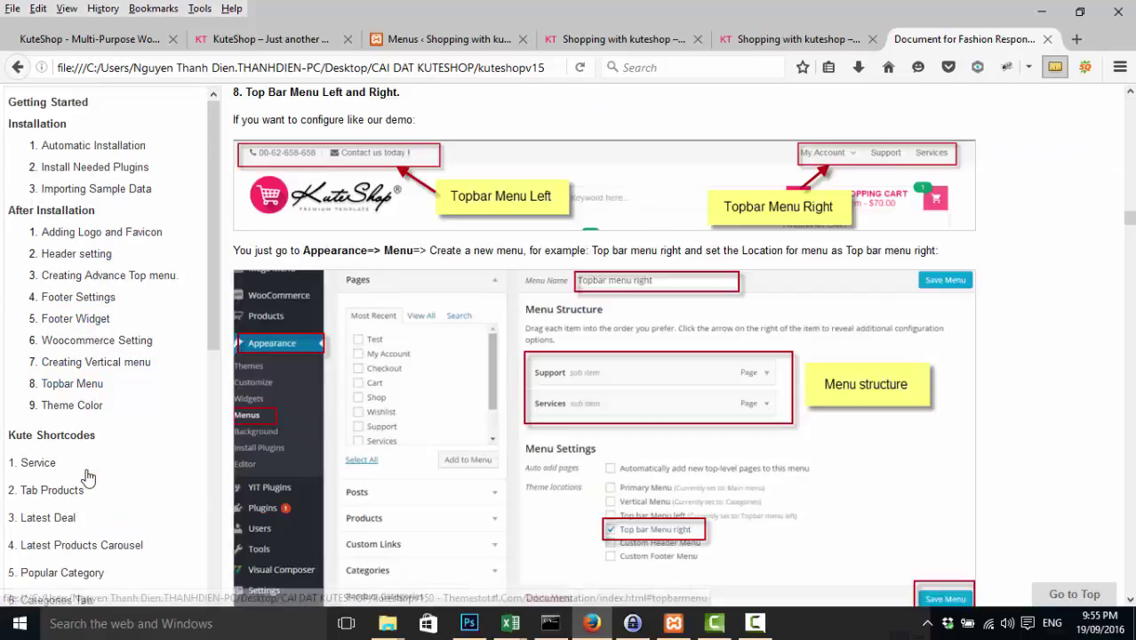
scroll(638, 384, "up", 2)
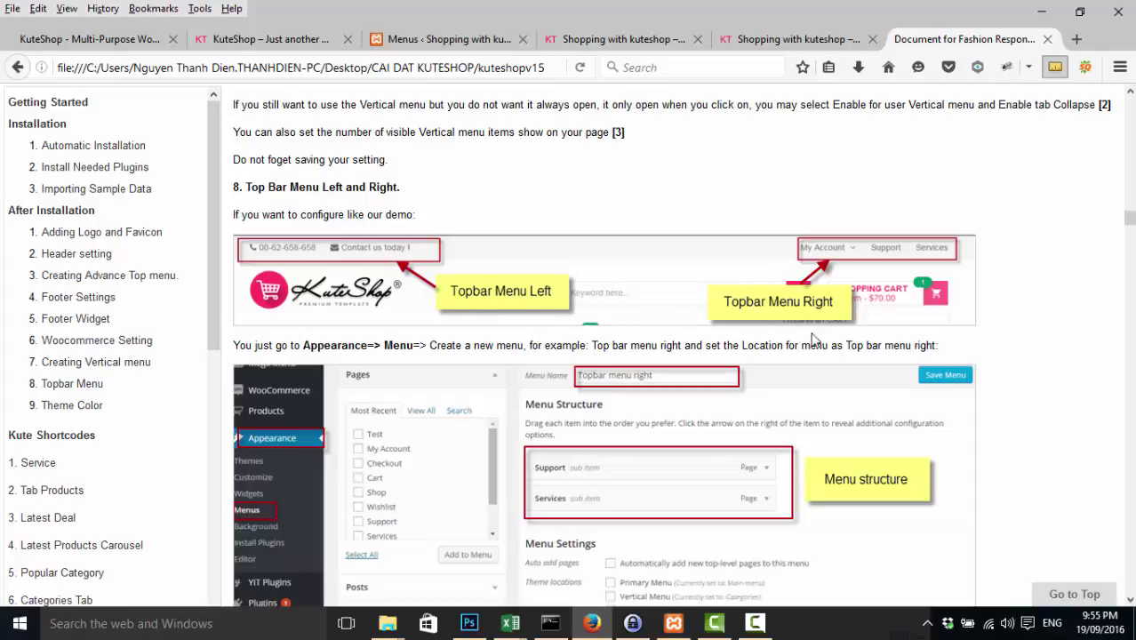
scroll(781, 345, "down", 2)
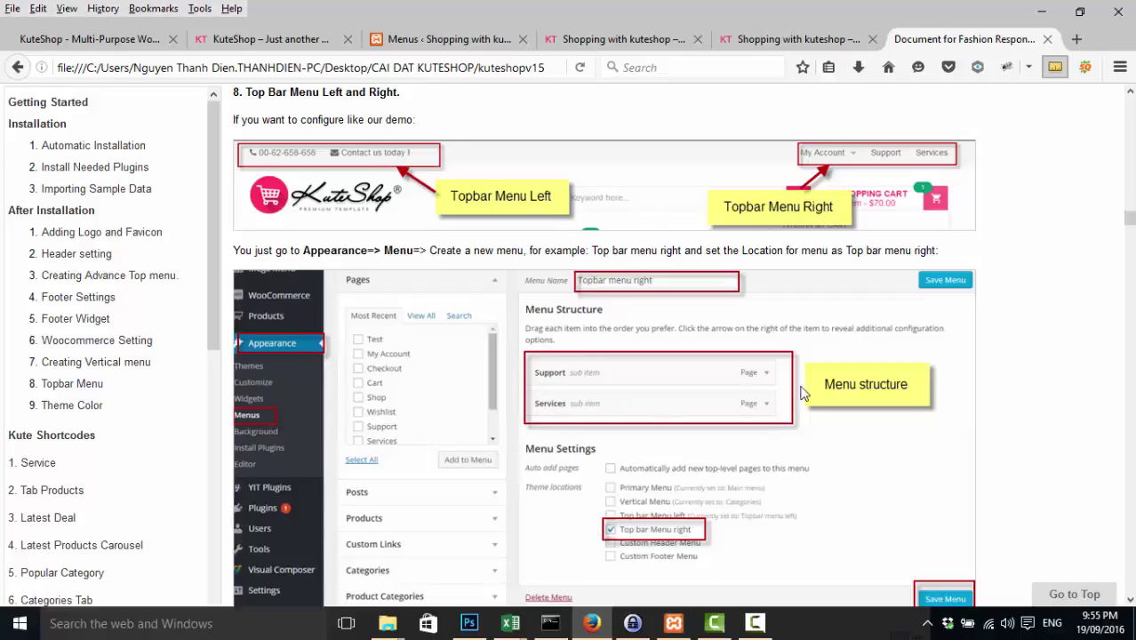
scroll(761, 384, "down", 4)
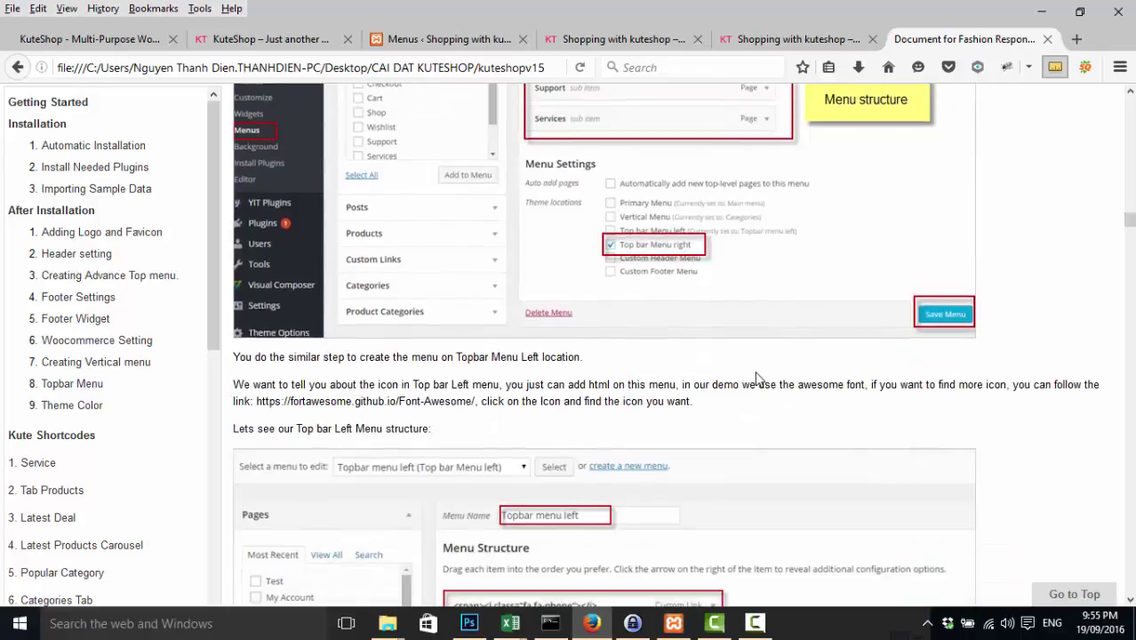
scroll(758, 377, "up", 2)
scroll(754, 372, "down", 5)
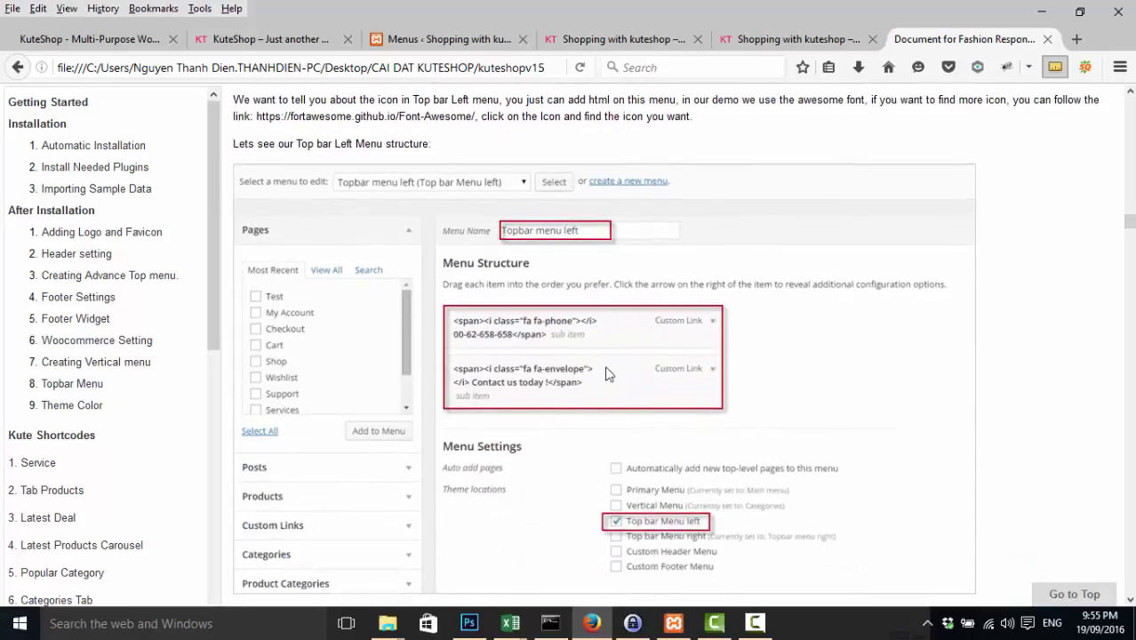
scroll(400, 307, "up", 8)
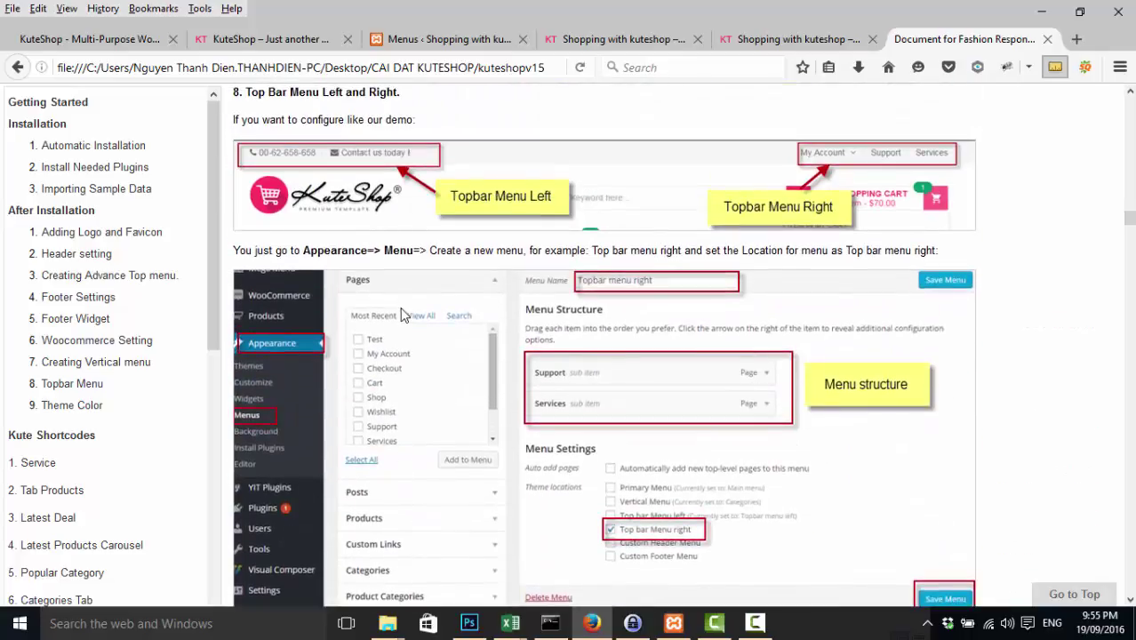
- Return to the WordPress admin and open the Menus page under Appearance
left_click(405, 43)
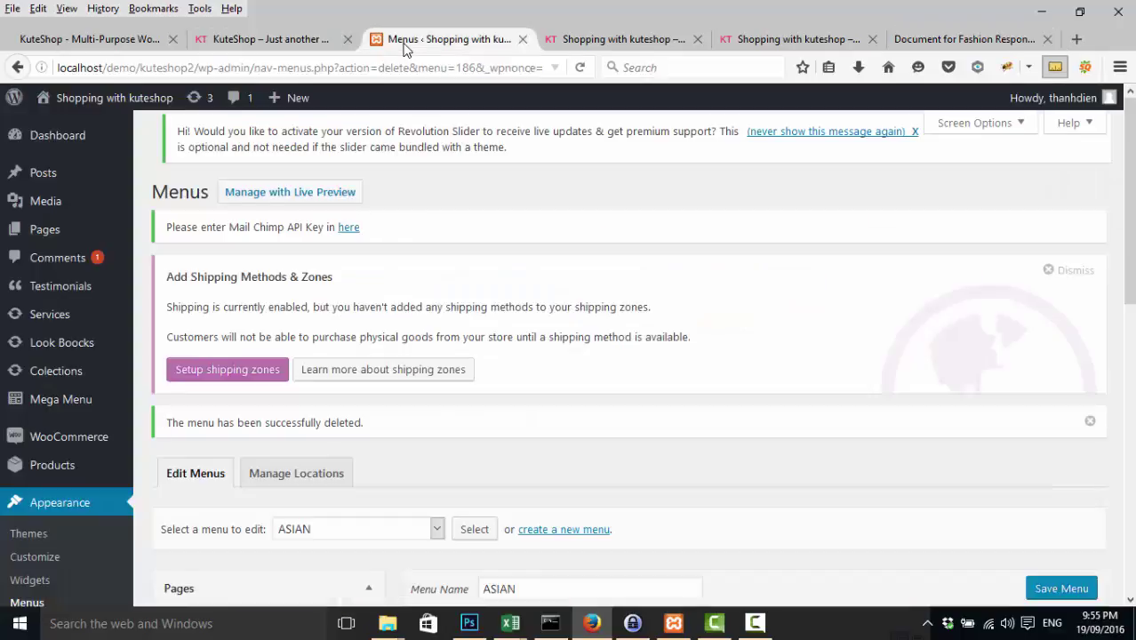
scroll(80, 480, "down", 4)
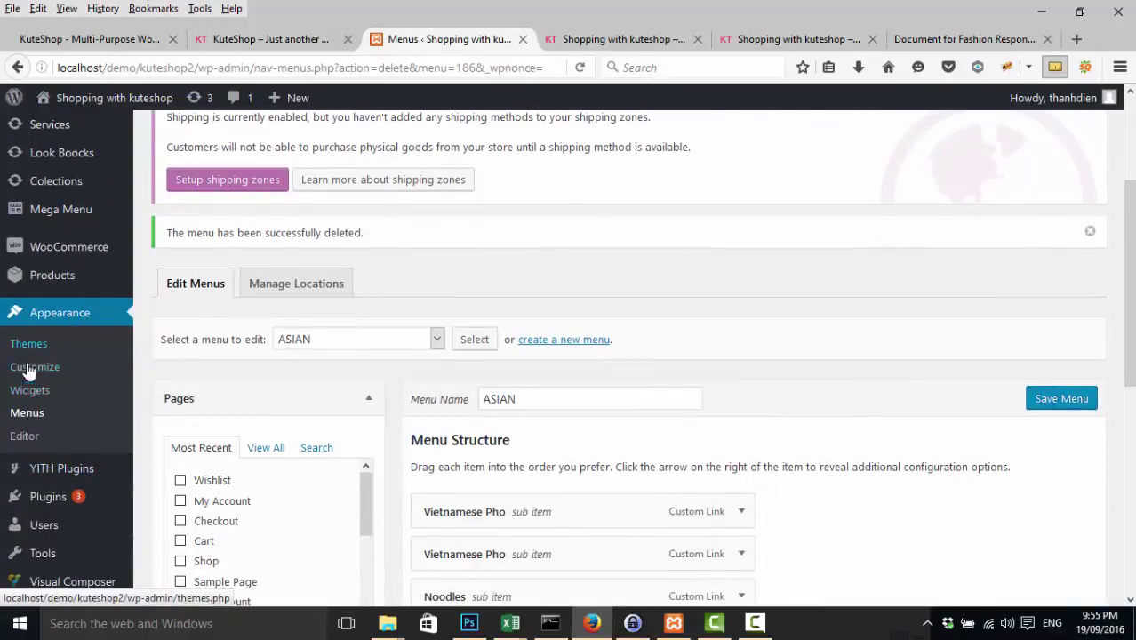
left_click(29, 416)
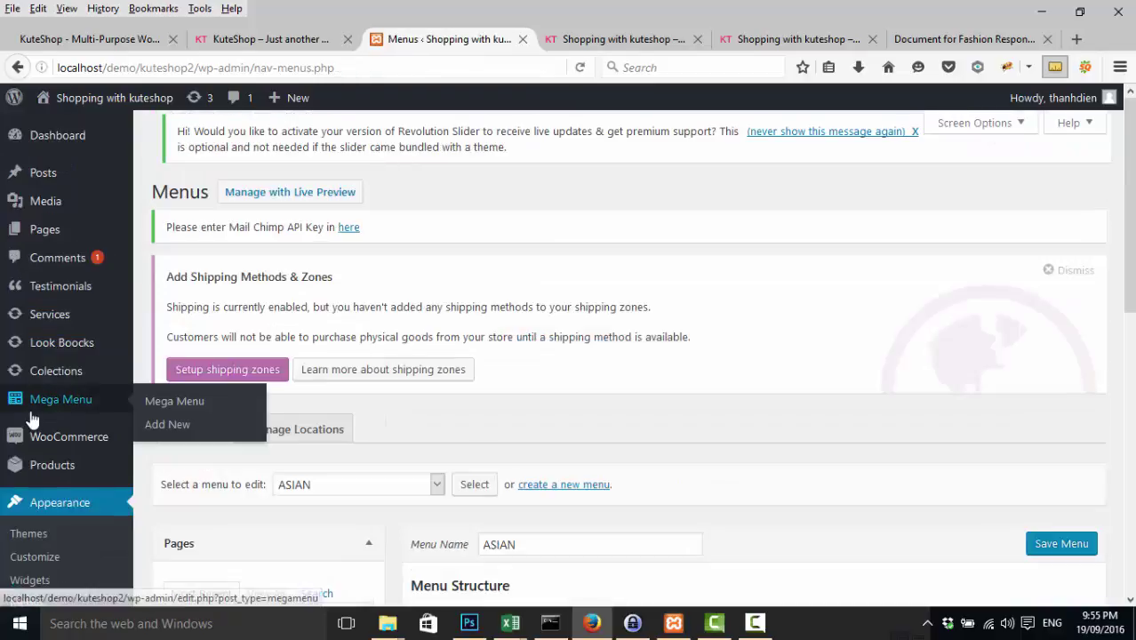
scroll(64, 296, "down", 2)
scroll(64, 296, "down", 1)
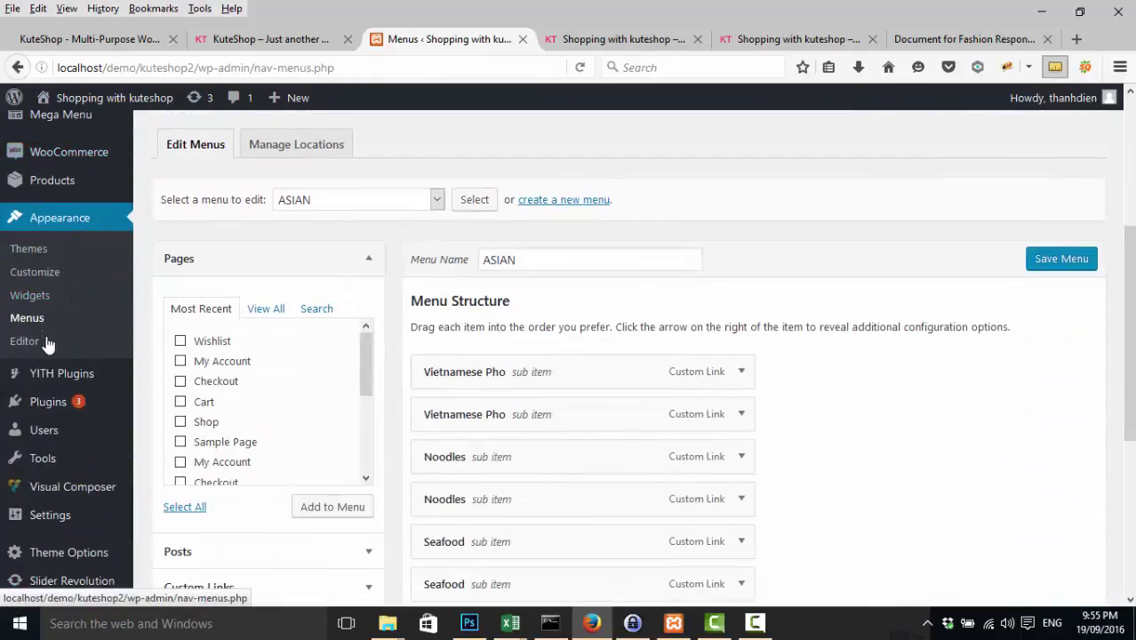
mouse_move(75, 518)
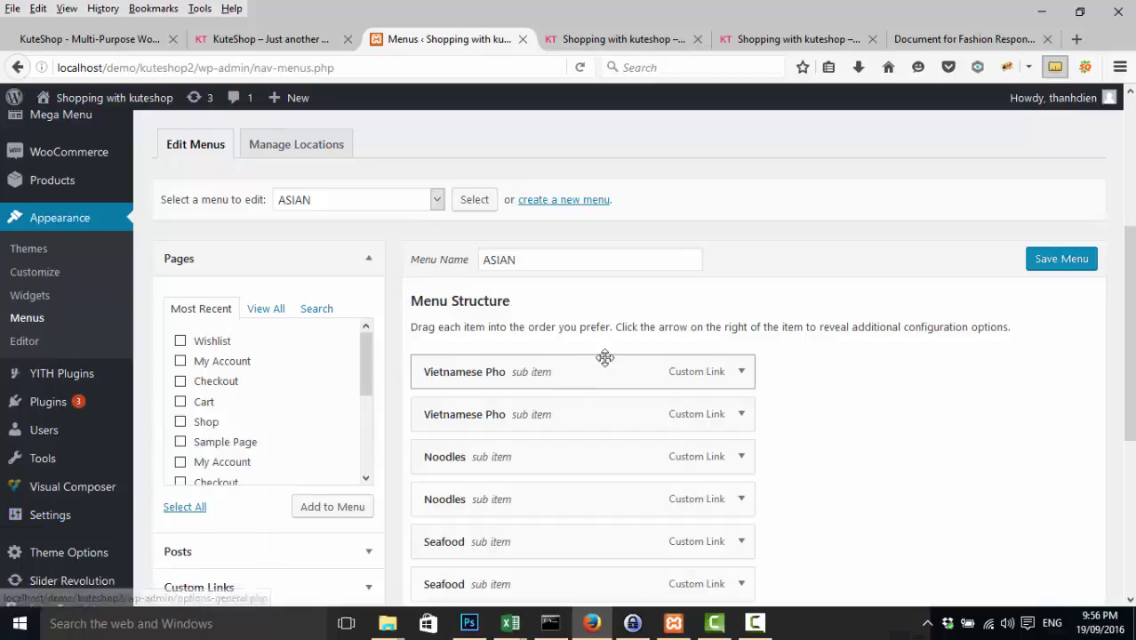
- Create a new menu named "Topbar menu right", checking the name against the theme documentation
left_click(563, 201)
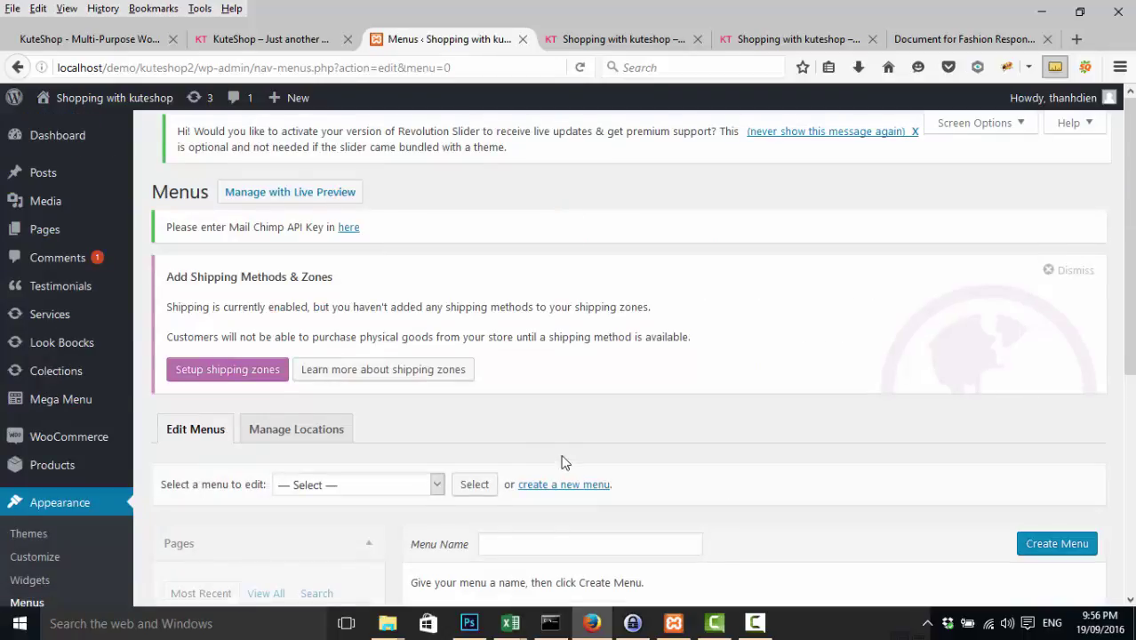
scroll(562, 463, "down", 3)
left_click(505, 349)
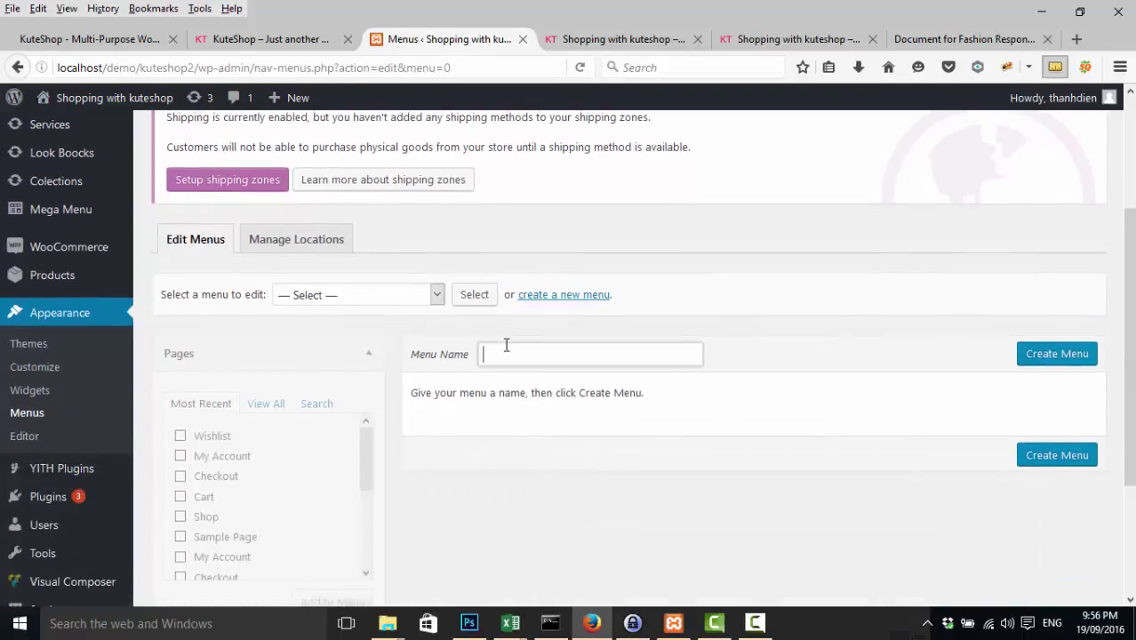
left_click(942, 39)
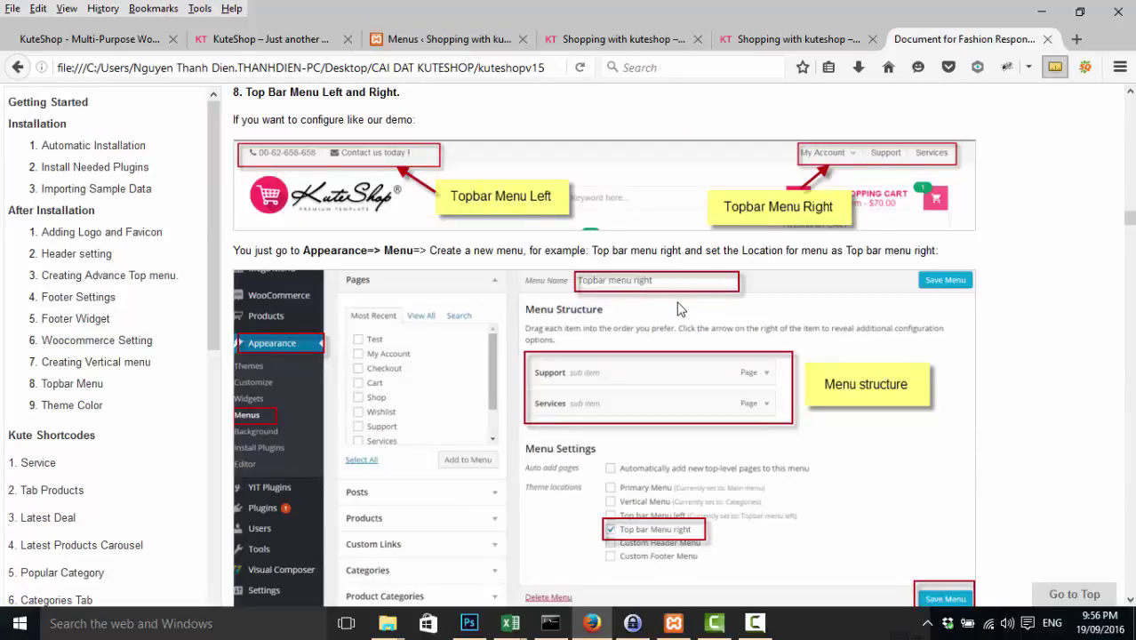
left_click(443, 42)
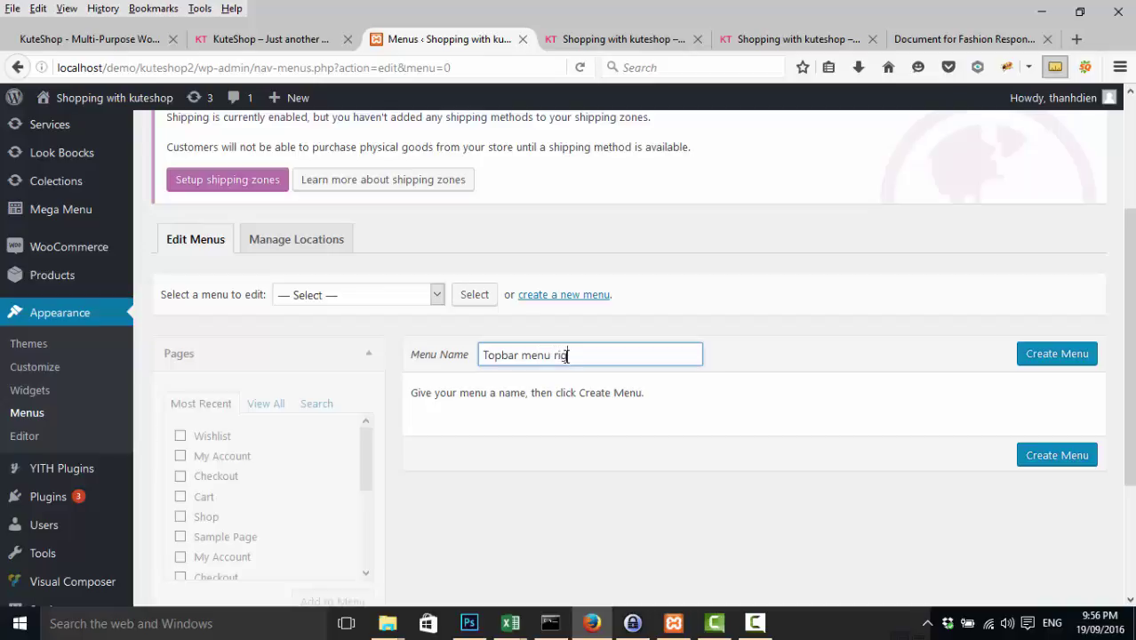
left_click(1047, 360)
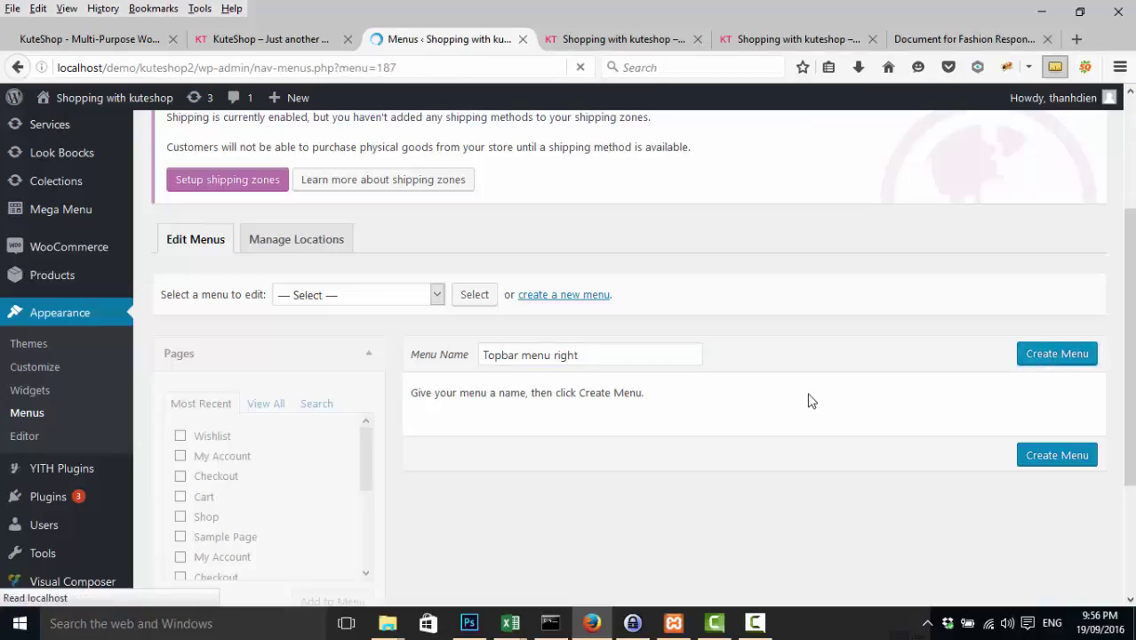
- Add the Support and Services pages to the Topbar menu right, following the structure in the documentation
scroll(726, 428, "down", 5)
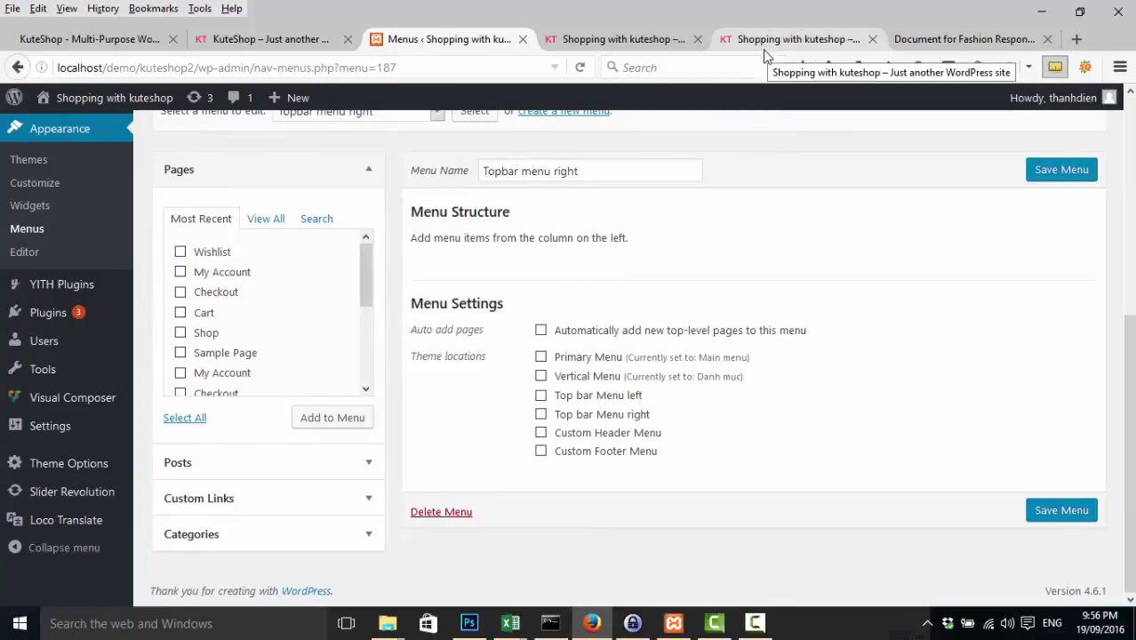
left_click(912, 42)
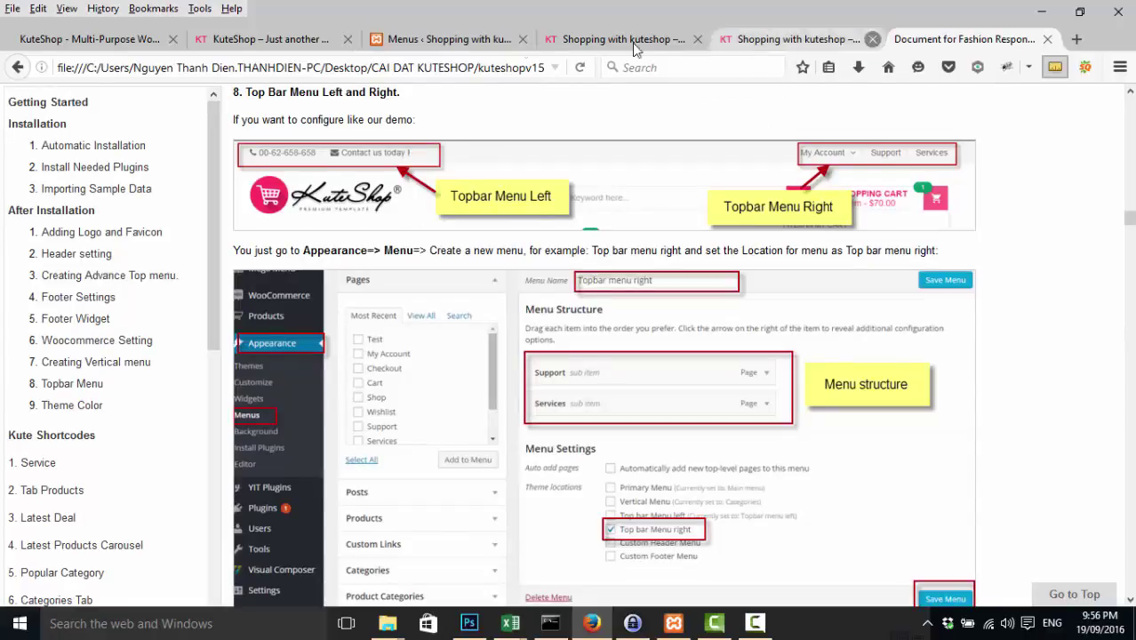
left_click(453, 44)
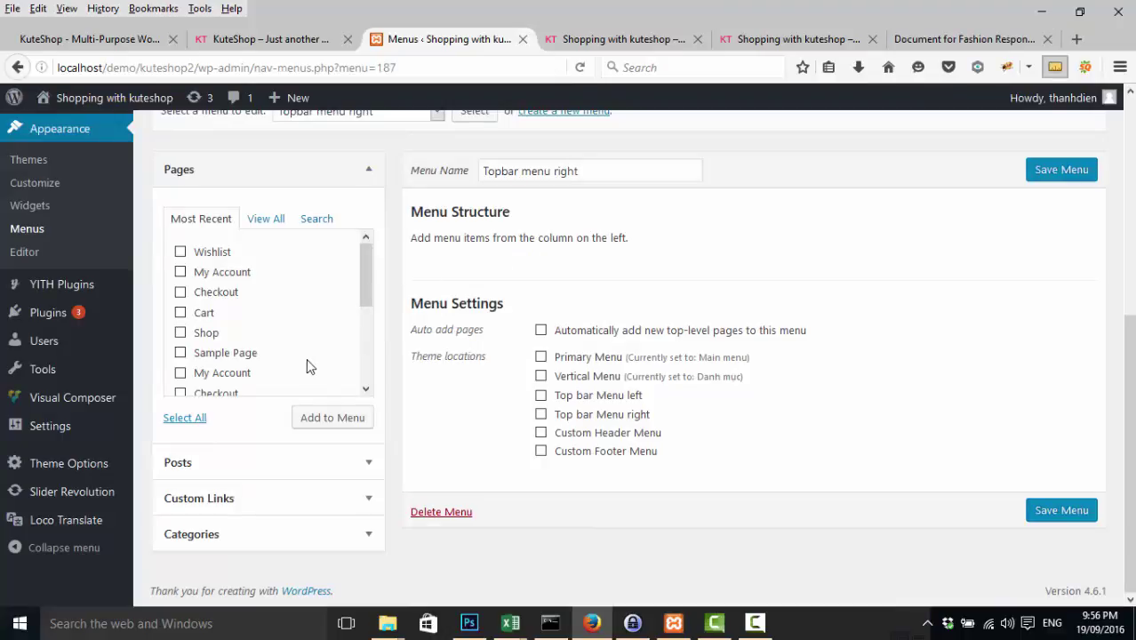
left_click_drag(361, 305, 375, 366)
left_click(181, 341)
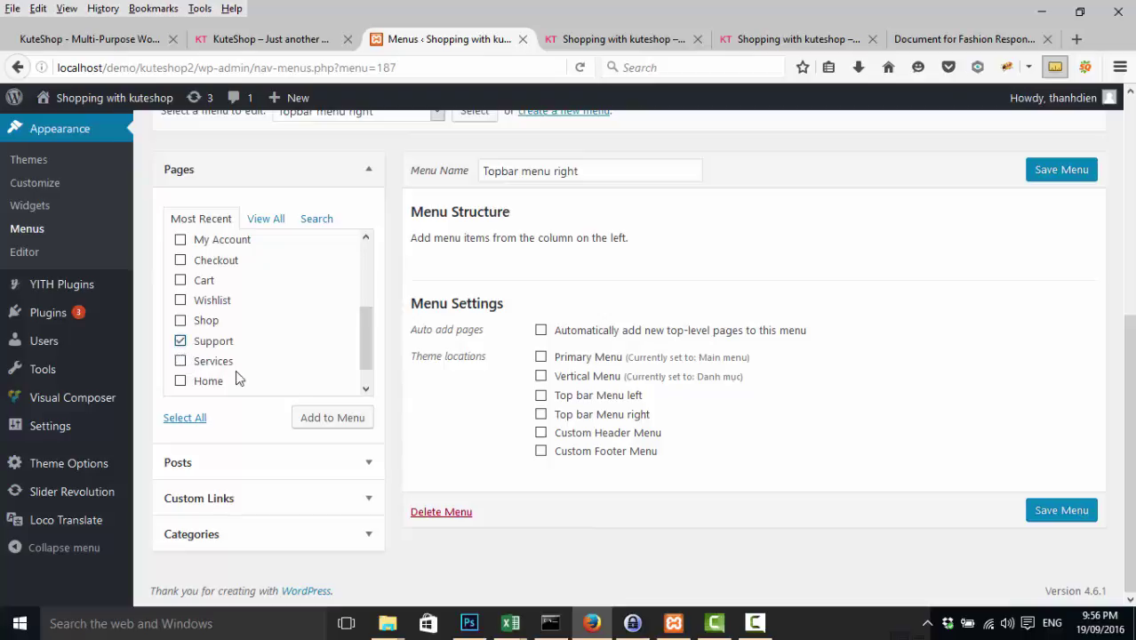
left_click(305, 419)
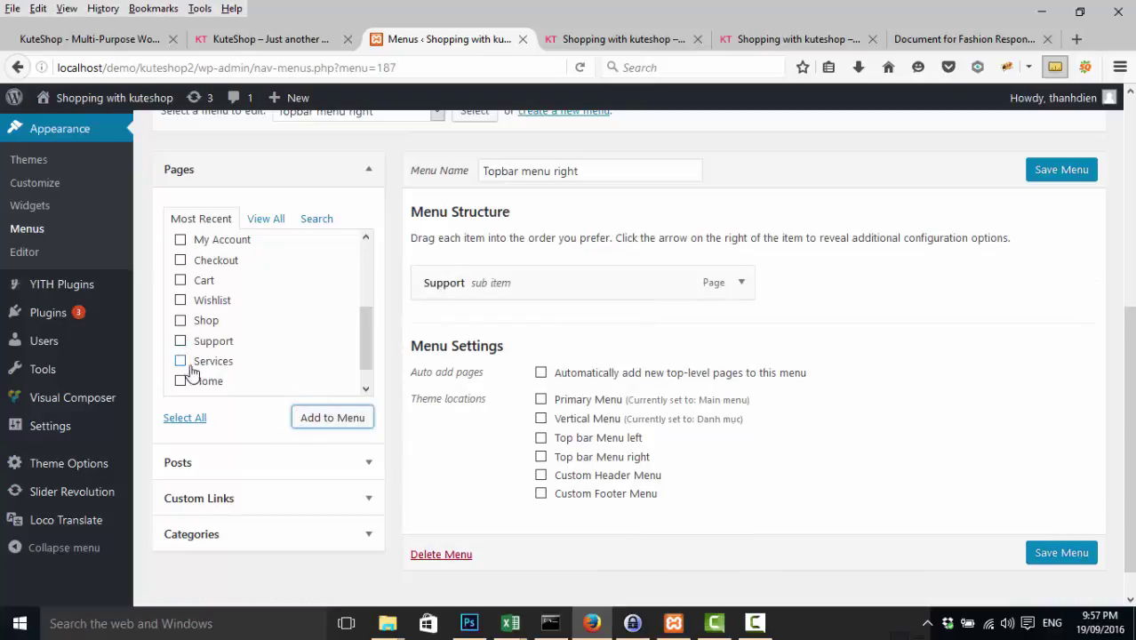
left_click(180, 360)
left_click(311, 417)
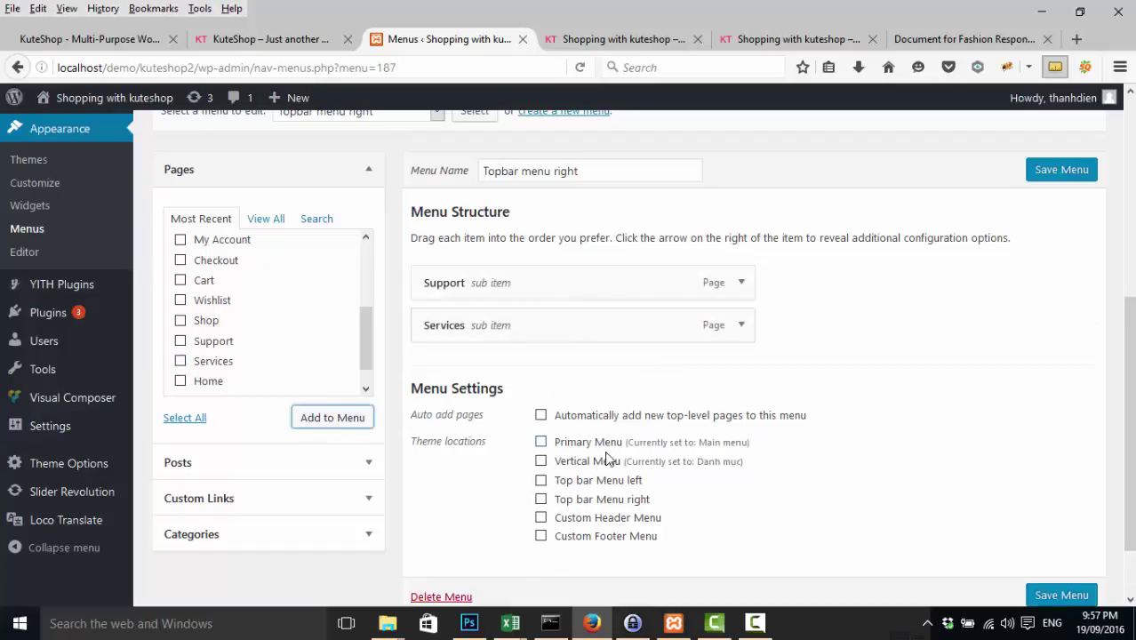
- Assign the menu to the Top bar Menu right theme location and save it
left_click(540, 500)
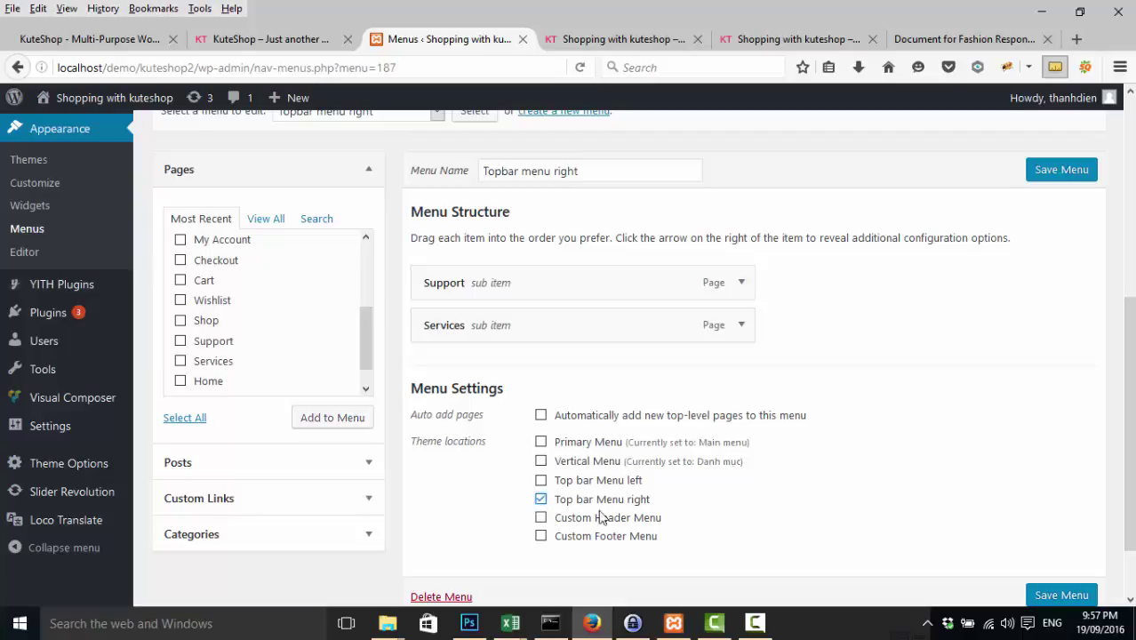
left_click(1058, 171)
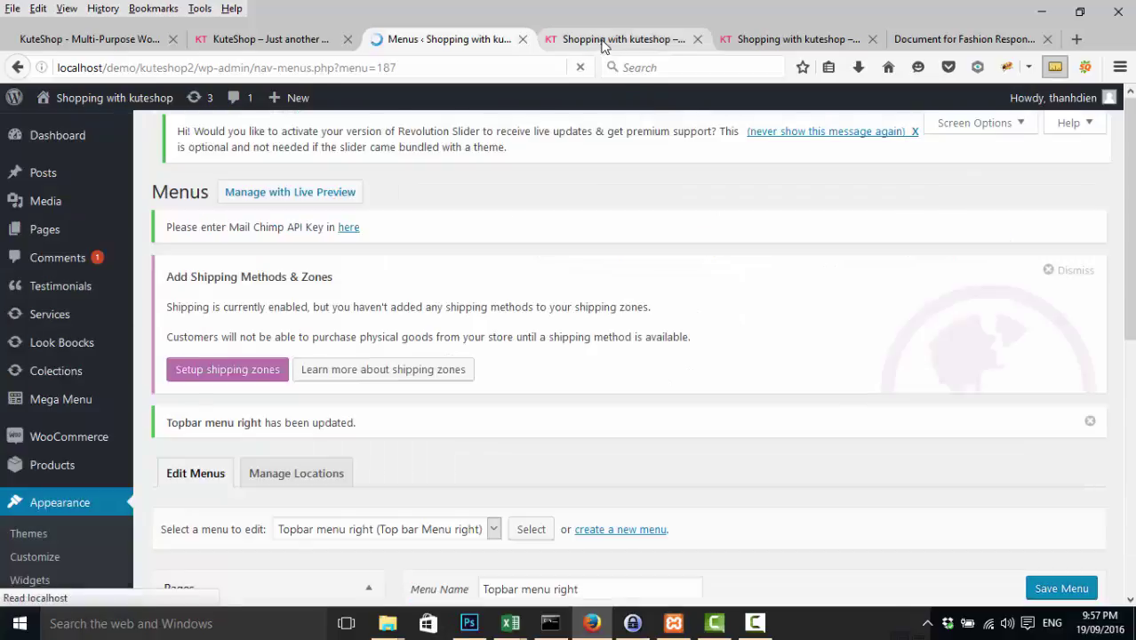
- Reload the local store's home page and check the menu items in its top bar
left_click(601, 40)
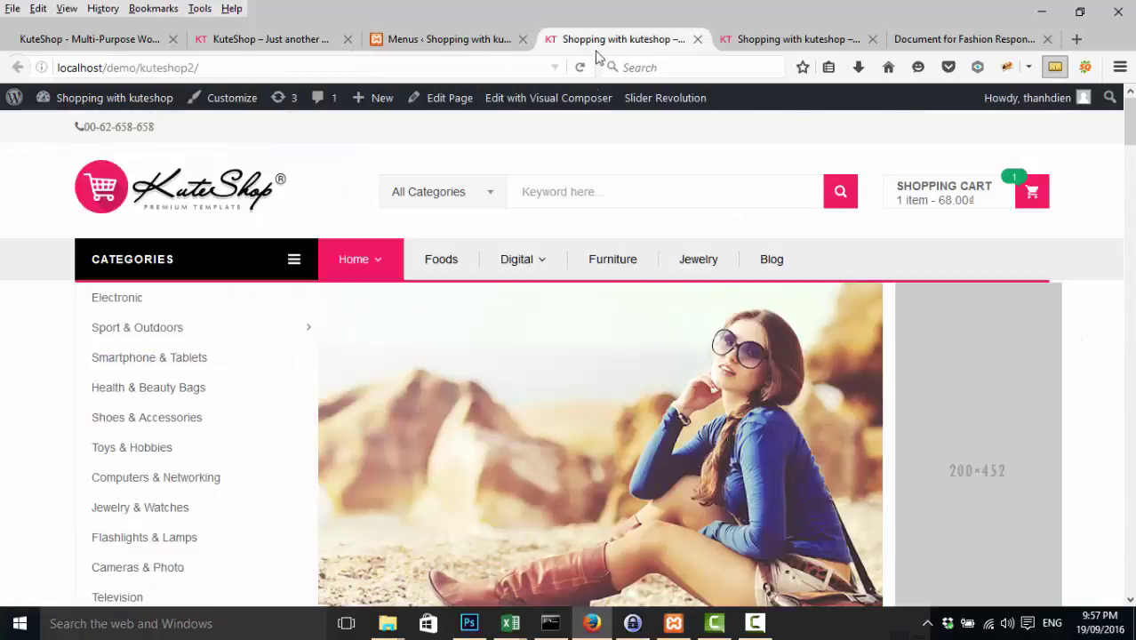
key("F5")
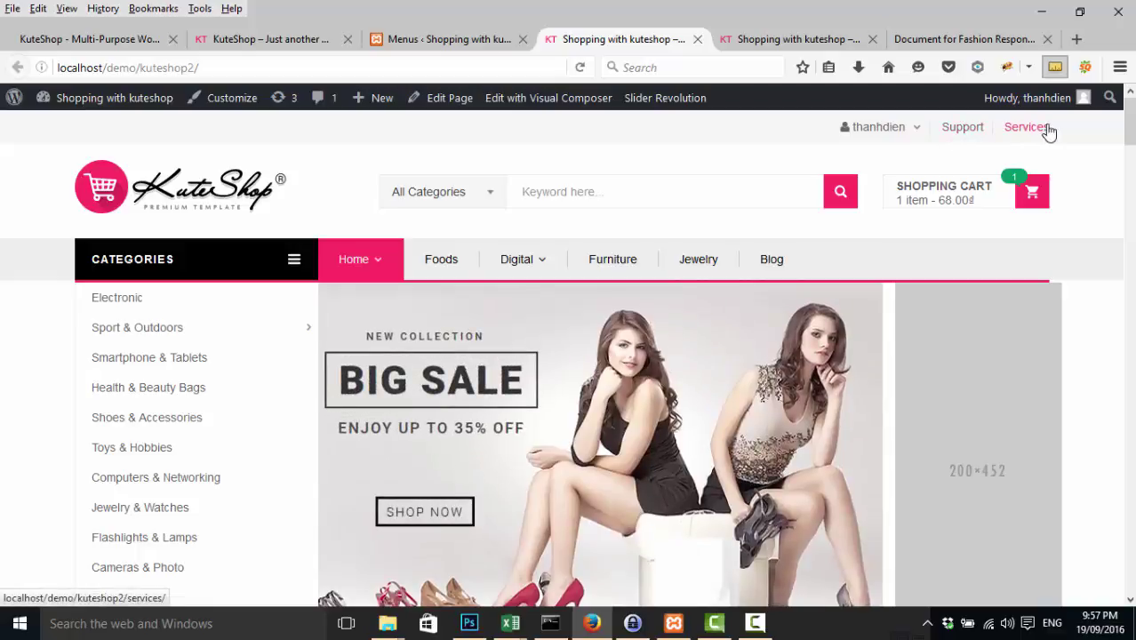
mouse_move(904, 127)
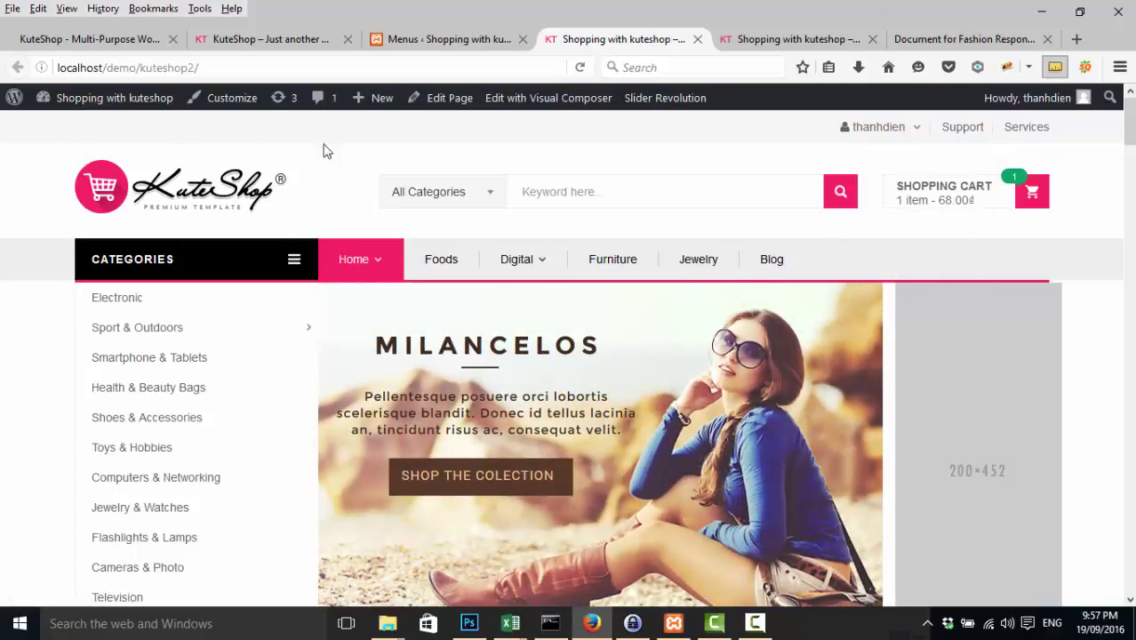
- Review the Top bar Left Menu structure in the theme documentation and start a new menu in the WordPress menu editor
left_click(926, 39)
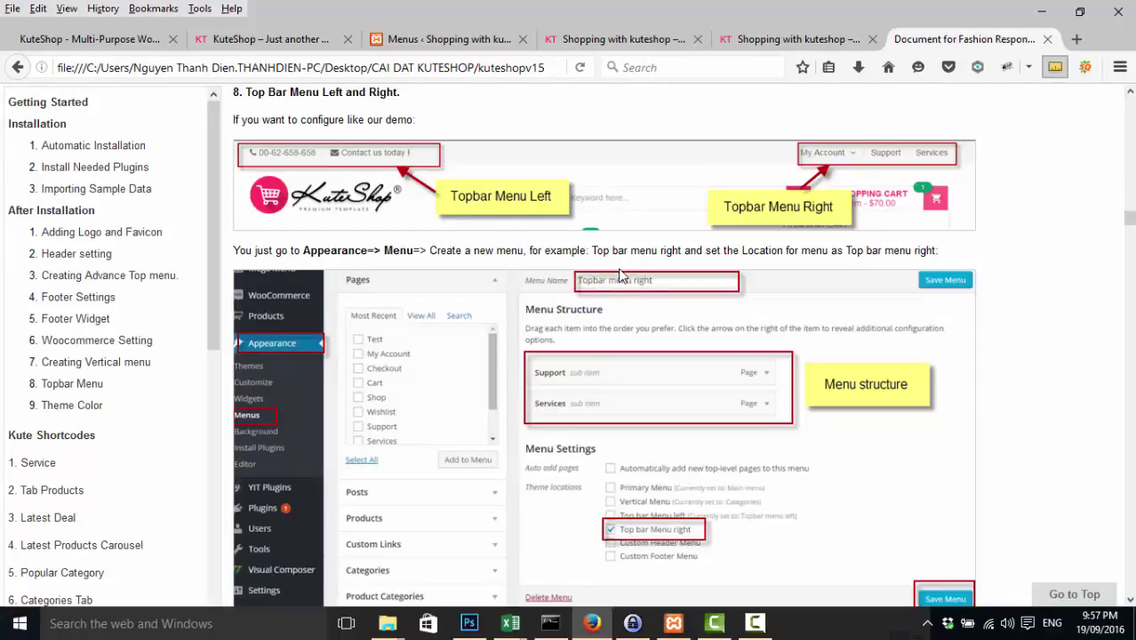
scroll(648, 349, "down", 5)
scroll(648, 349, "down", 5)
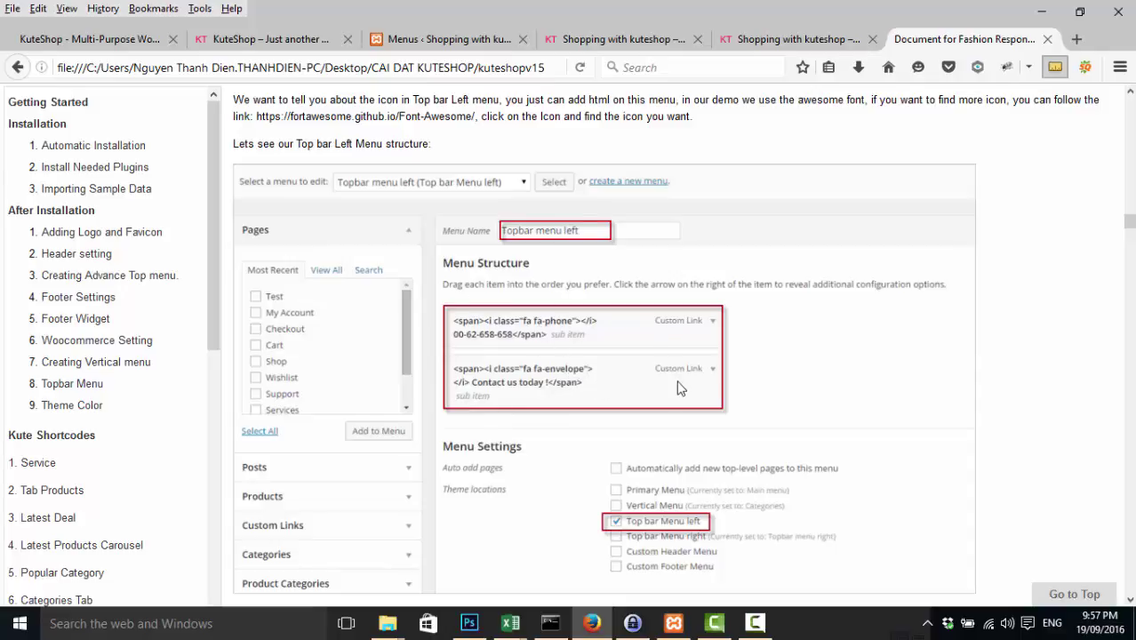
left_click(461, 40)
scroll(424, 433, "down", 4)
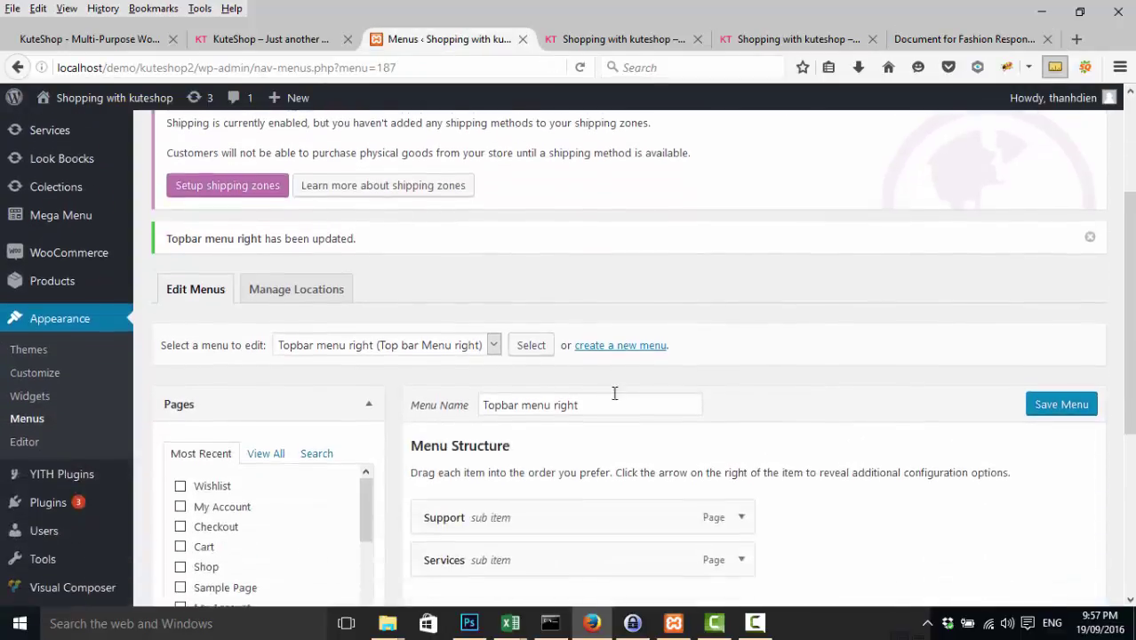
left_click(617, 343)
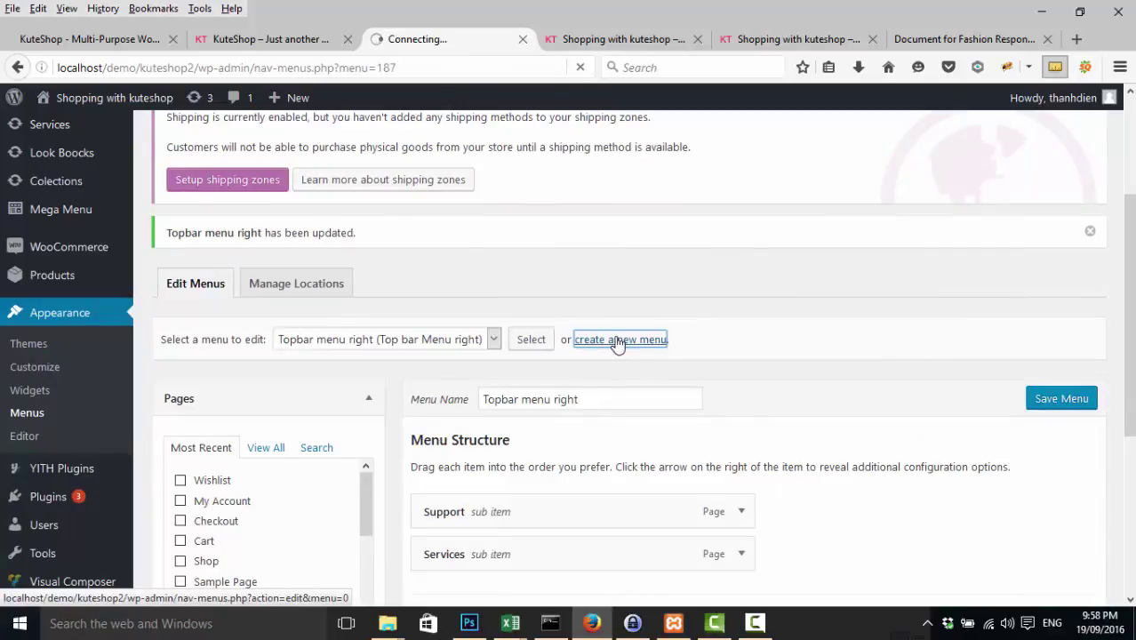
scroll(529, 486, "down", 1)
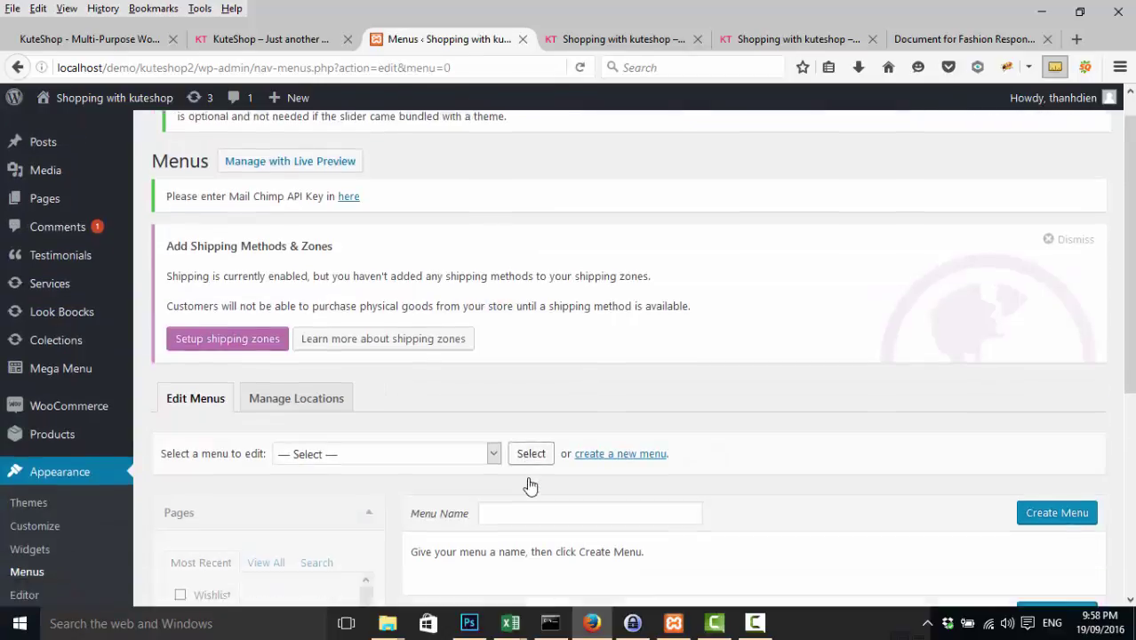
- Name the new menu "Topbar menu left" and create it
scroll(529, 486, "down", 3)
left_click(518, 353)
type("T")
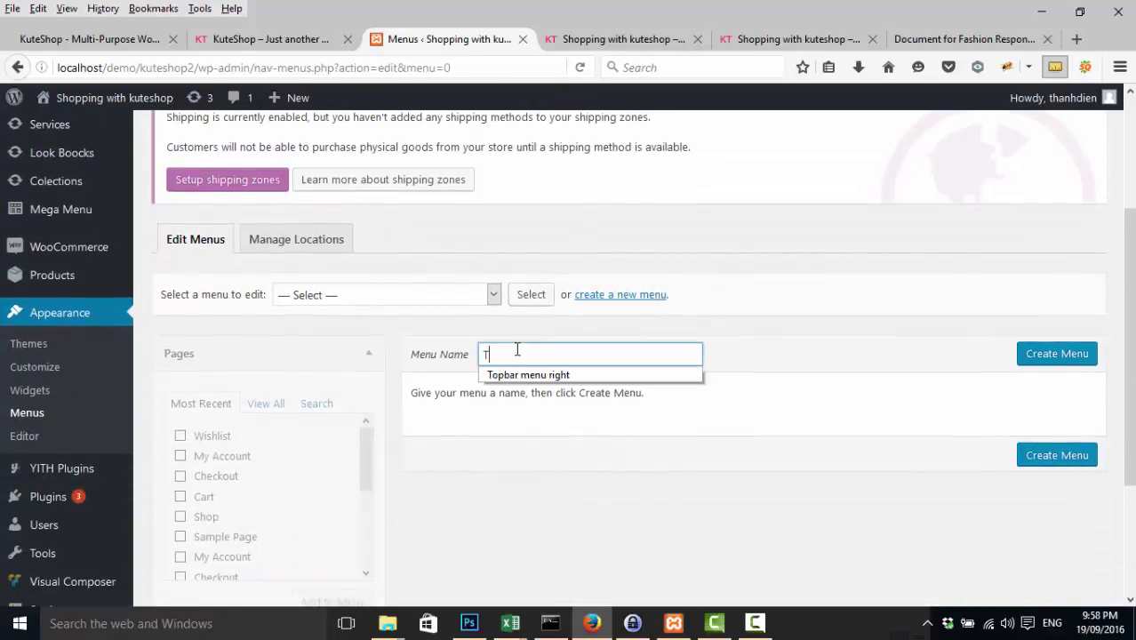
key("Escape")
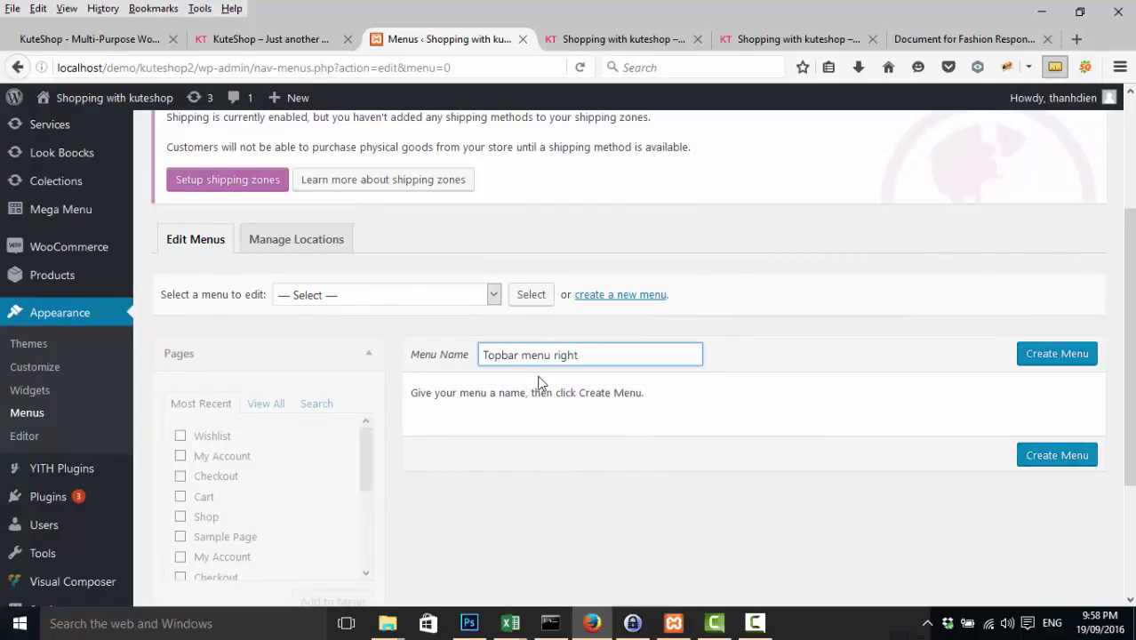
key("BackSpace")
key("BackSpace")
key("BackSpace")
key("BackSpace")
key("BackSpace")
type("L")
type("E")
type("lef")
left_click(1057, 354)
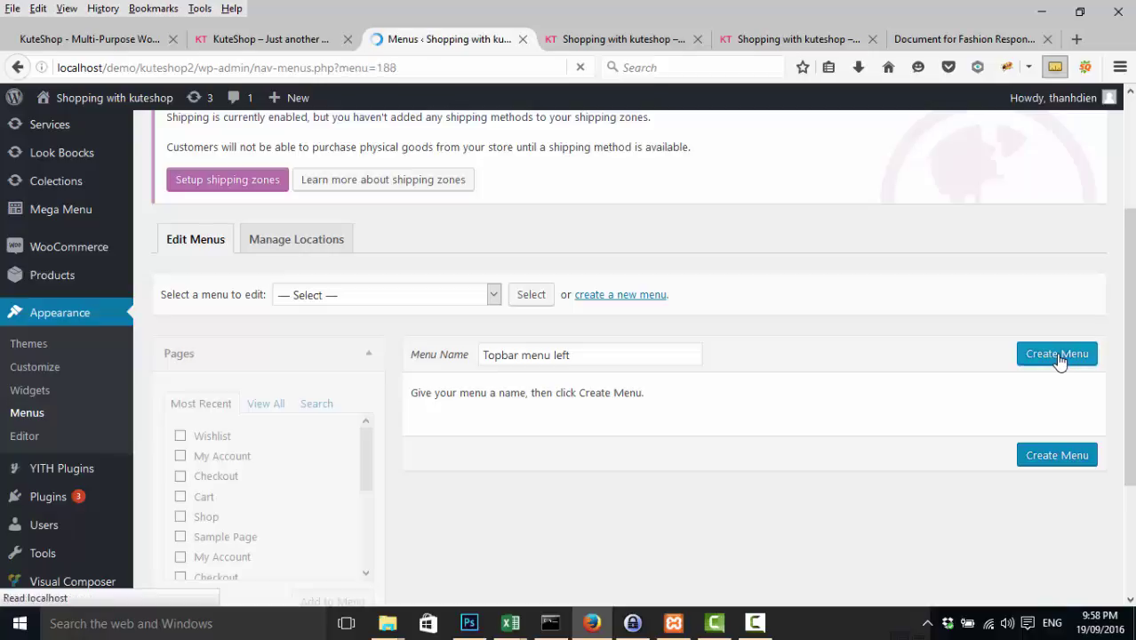
- Open the custom link form for the Topbar menu left and look up the required items in the documentation
scroll(826, 398, "down", 1)
scroll(827, 398, "down", 5)
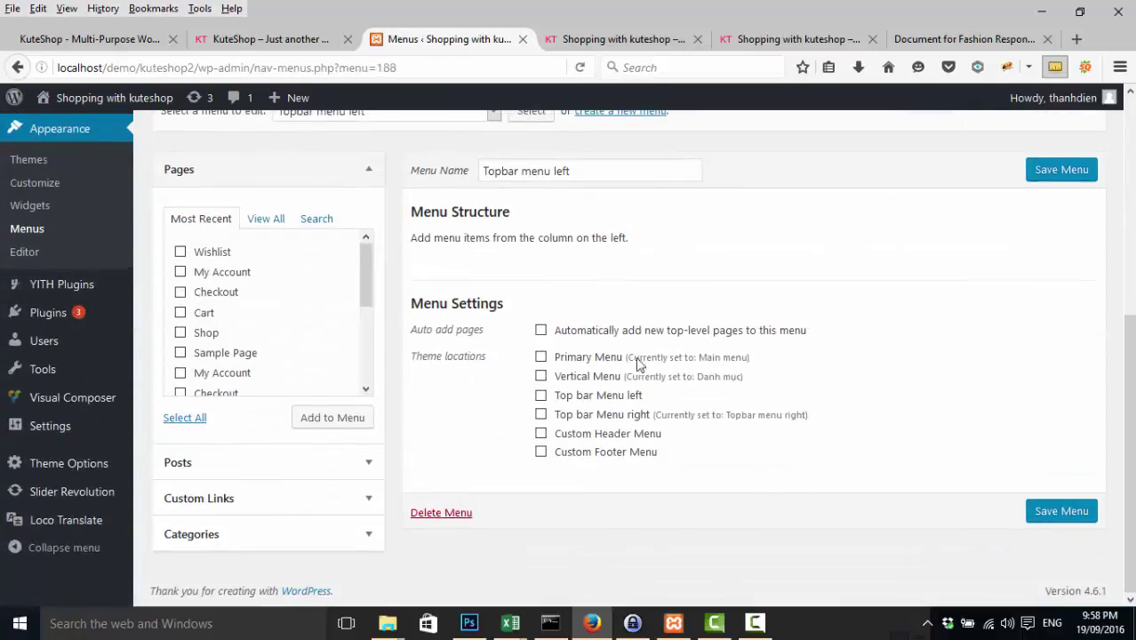
left_click(350, 500)
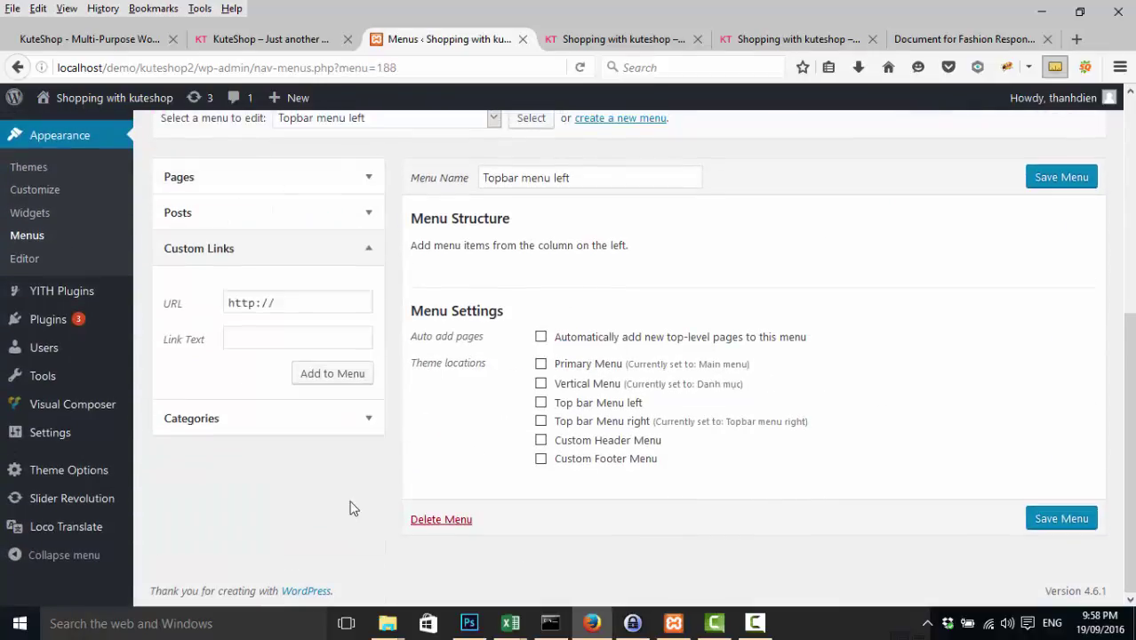
left_click(298, 338)
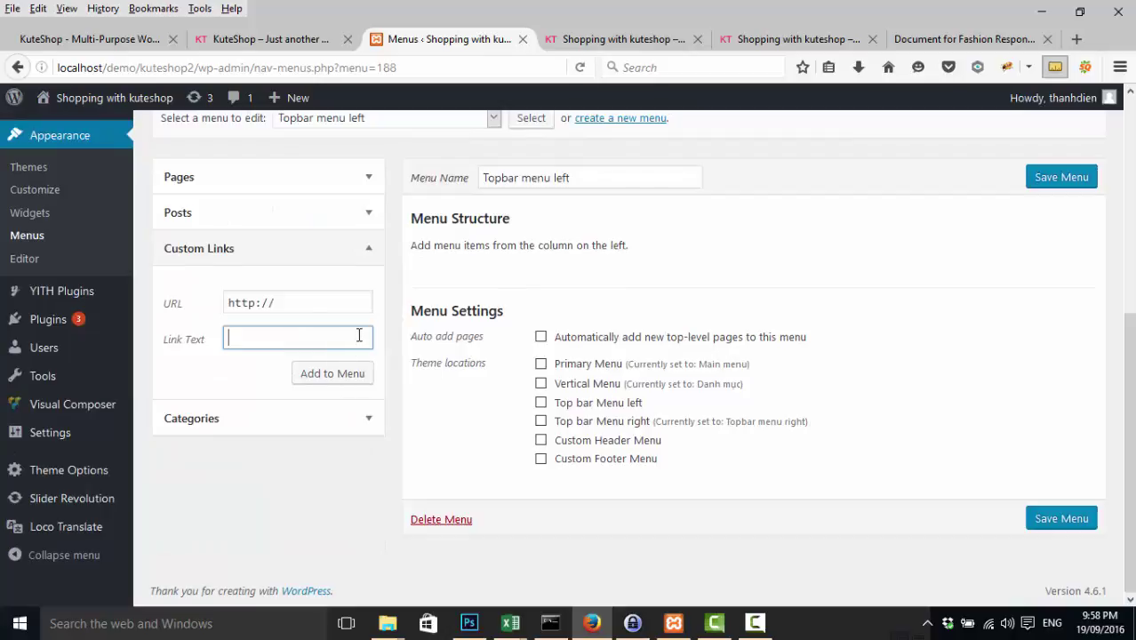
left_click(964, 39)
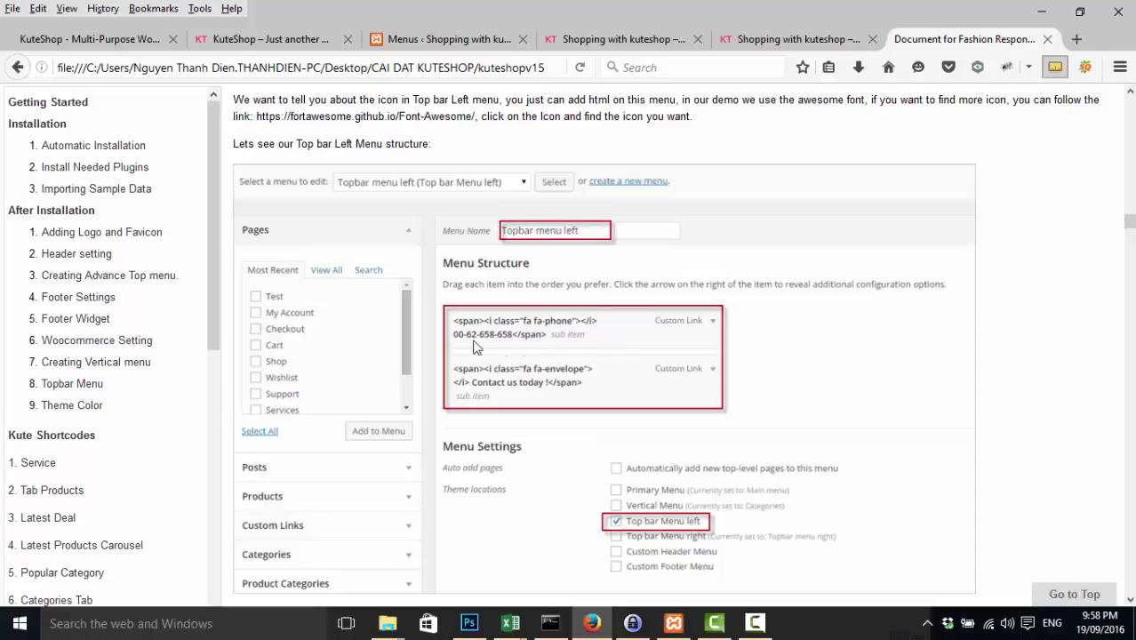
- Examine the phone and "Contact us today !" items in the demo site's top bar
left_click(257, 39)
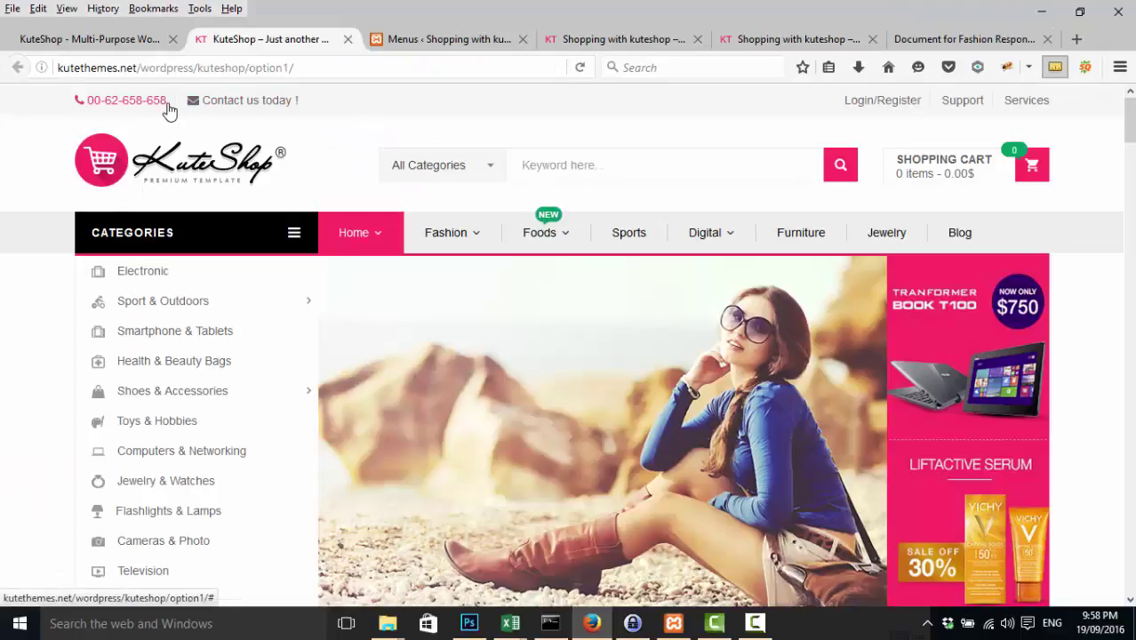
mouse_move(89, 104)
left_mouse_down()
mouse_move(118, 107)
mouse_move(109, 118)
mouse_move(299, 107)
mouse_move(72, 103)
left_mouse_up()
left_click(73, 103)
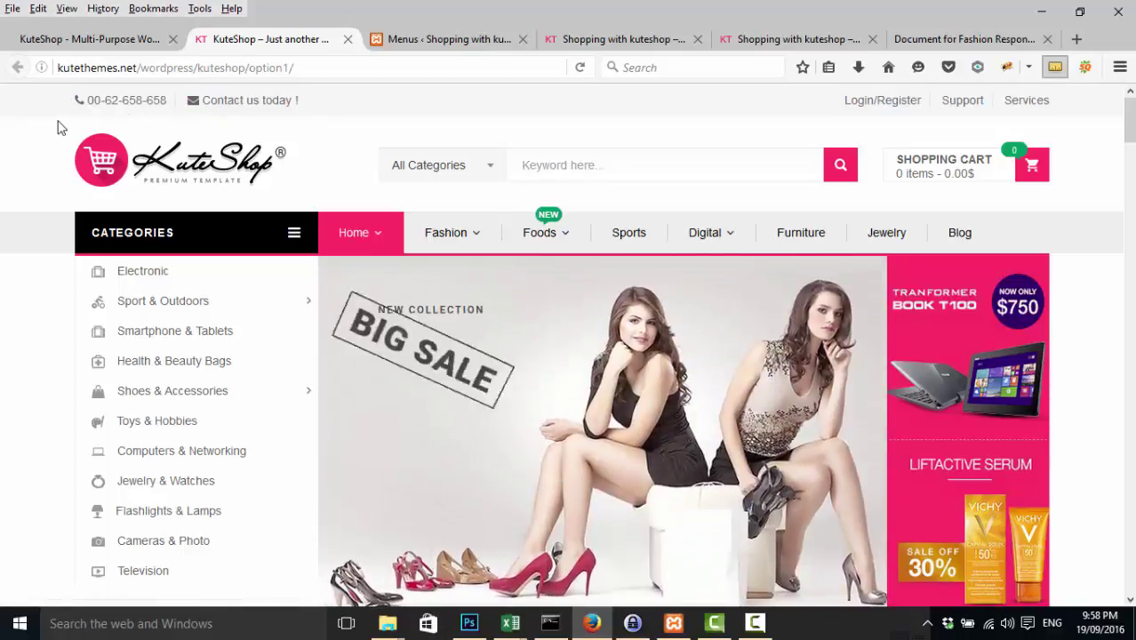
left_click_drag(59, 107, 90, 108)
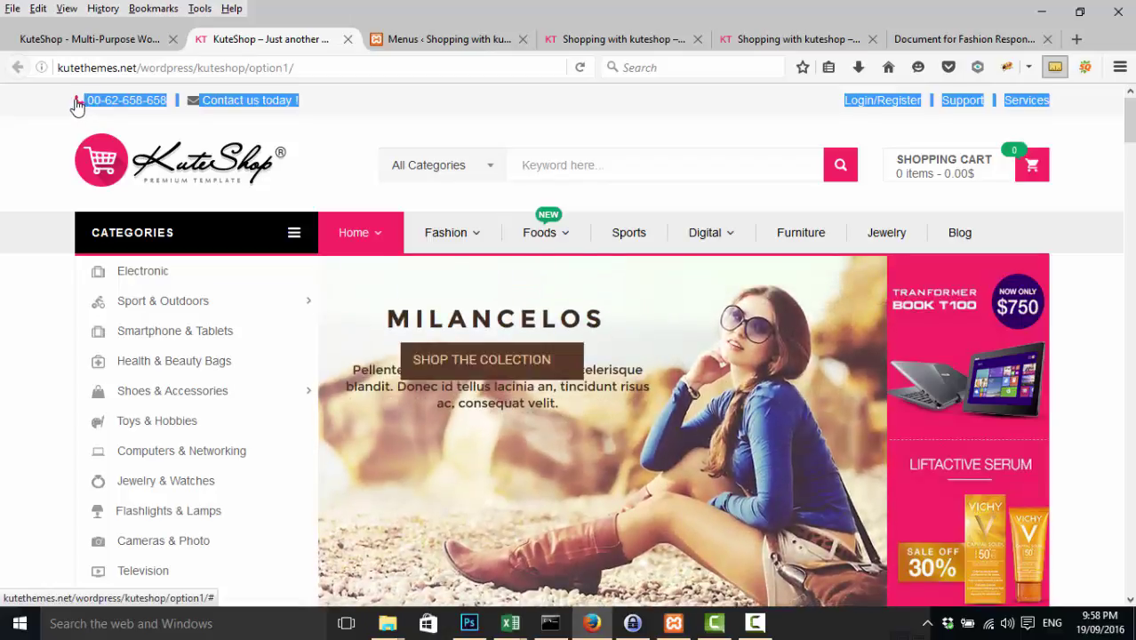
left_click(198, 125)
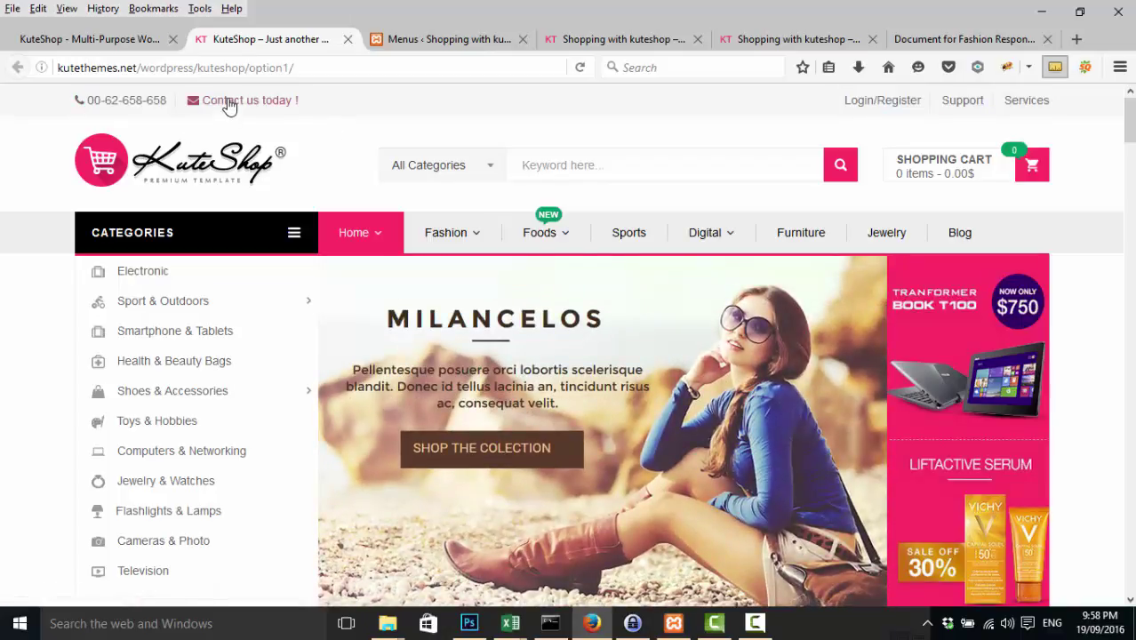
- Inspect the demo site's top bar phone item and copy its complete span HTML, including the fa fa-phone icon
right_click(229, 104)
left_click(306, 287)
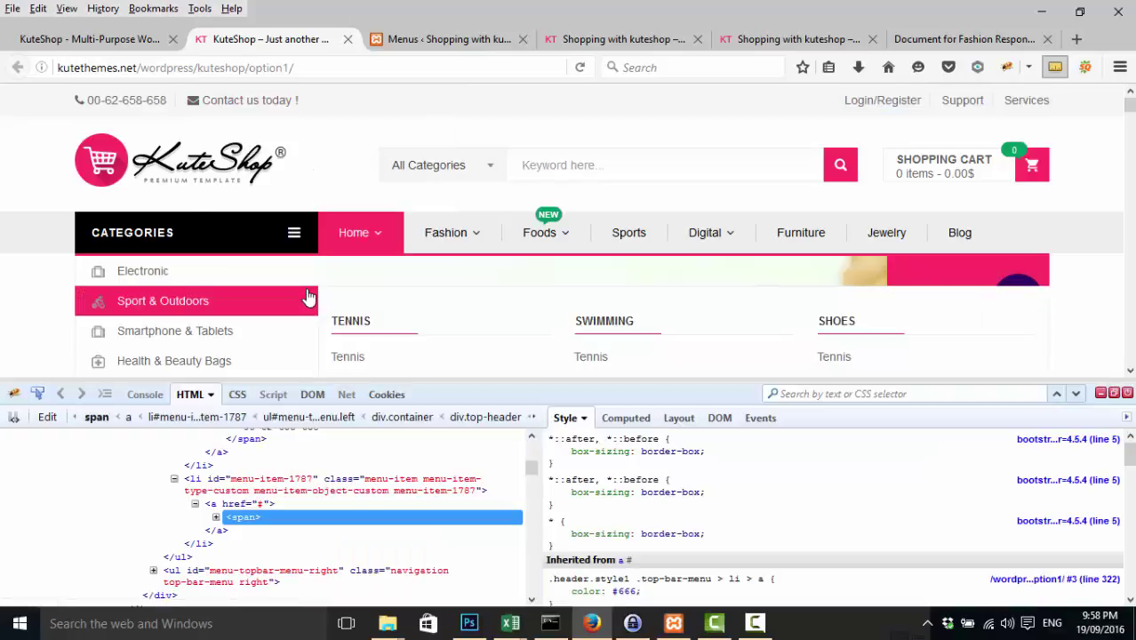
left_click(36, 394)
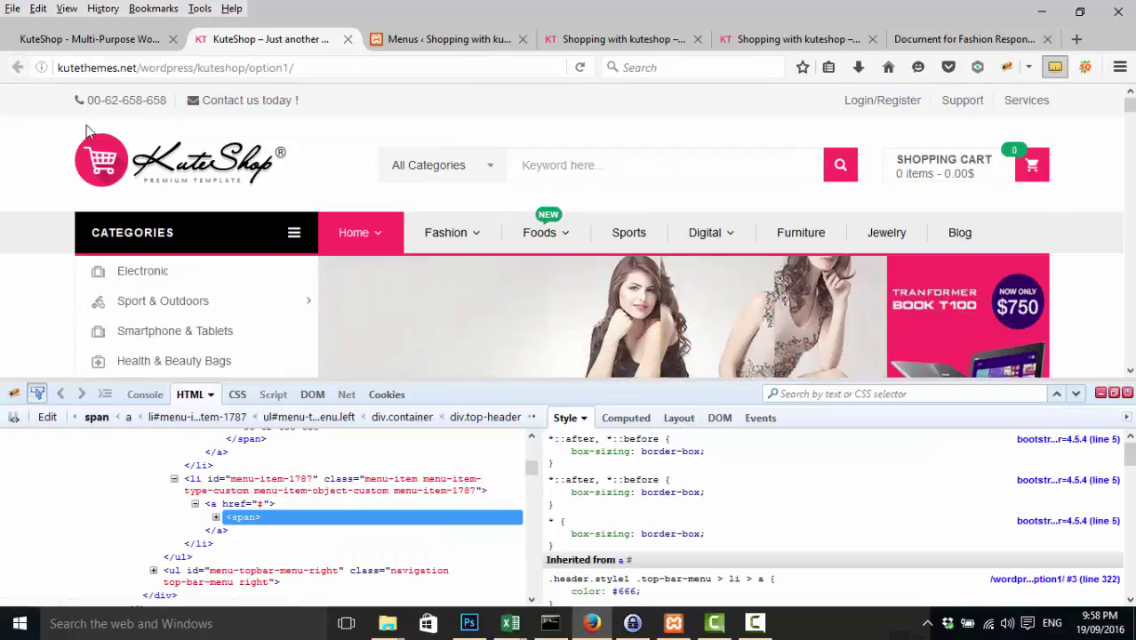
left_click(128, 105)
left_click(298, 525)
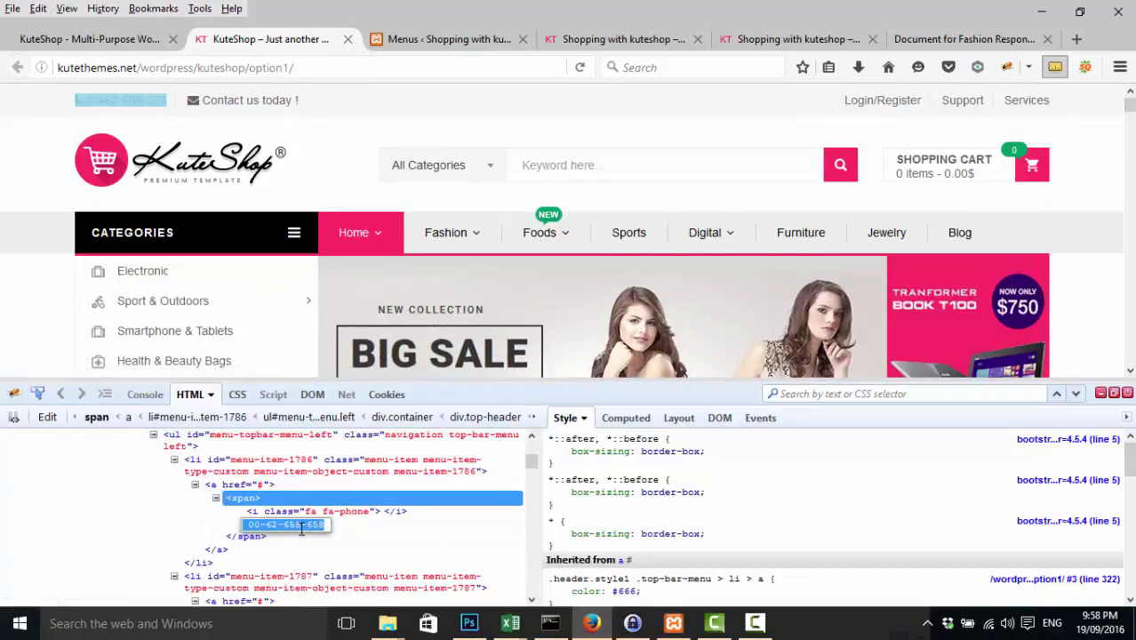
left_click(281, 549)
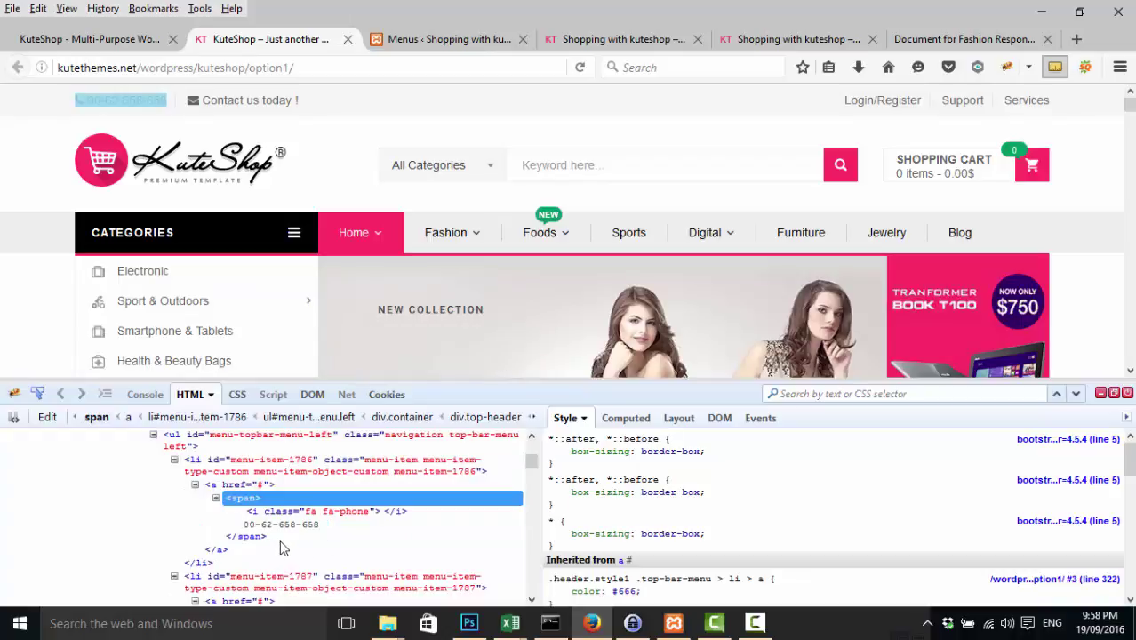
left_click_drag(268, 538, 227, 497)
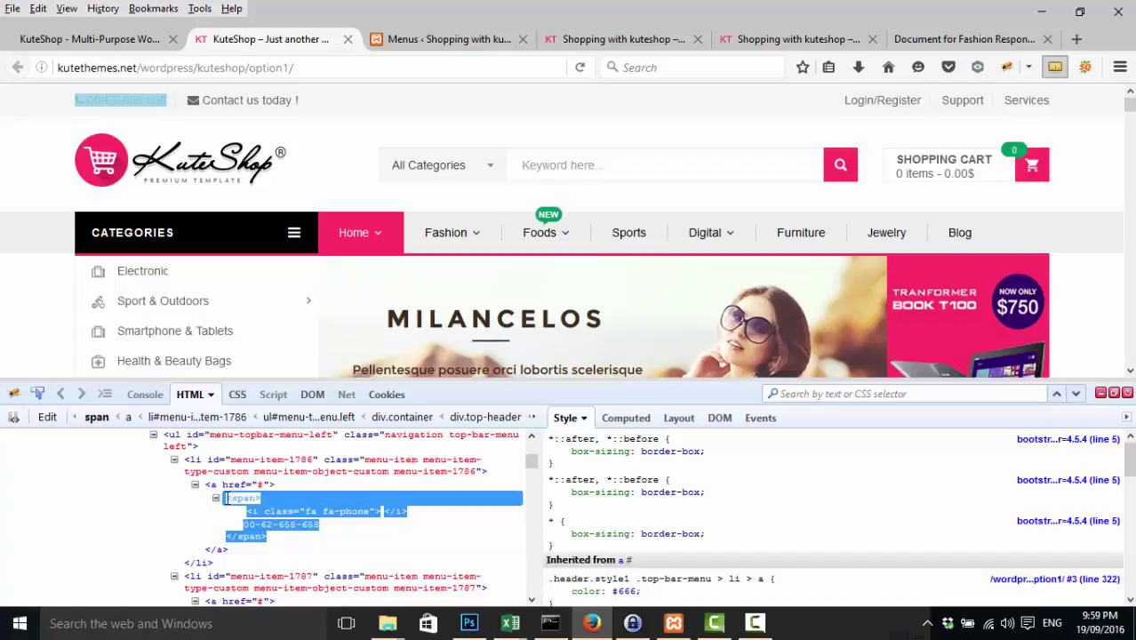
- Paste the copied phone span HTML as the custom link's text in the menu editor and try to add it to the menu
left_click(924, 40)
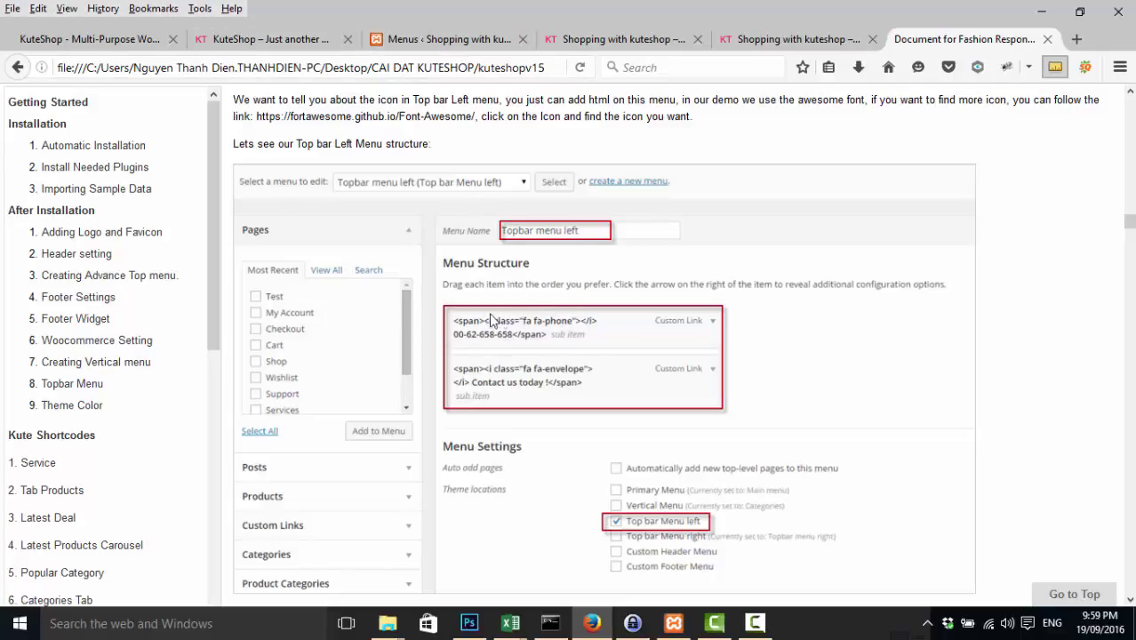
left_click(412, 39)
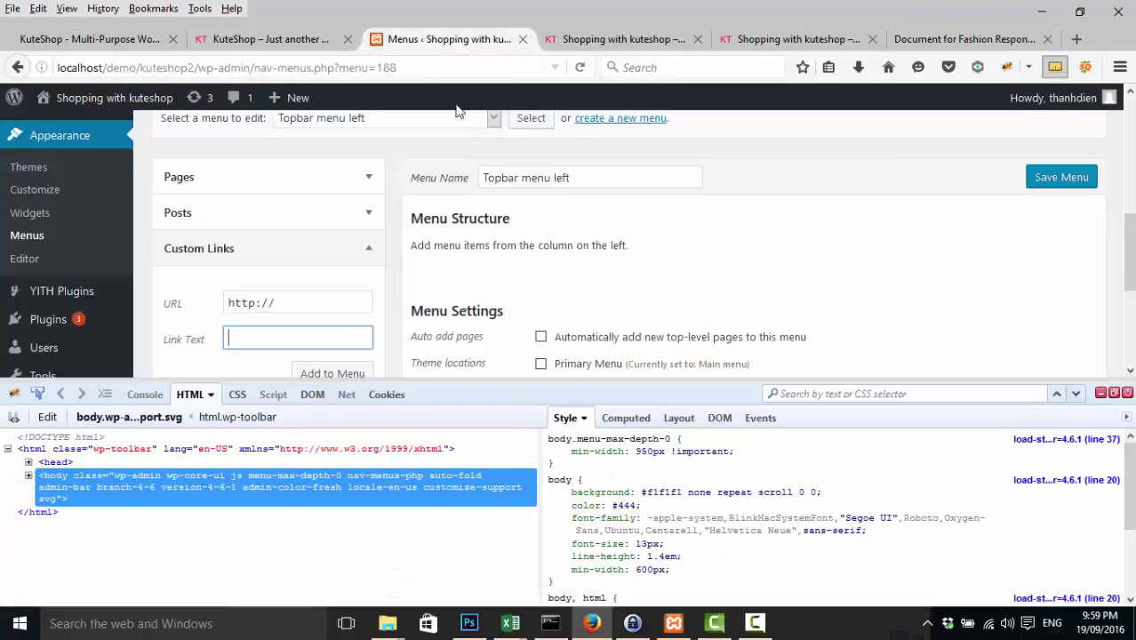
left_click(574, 41)
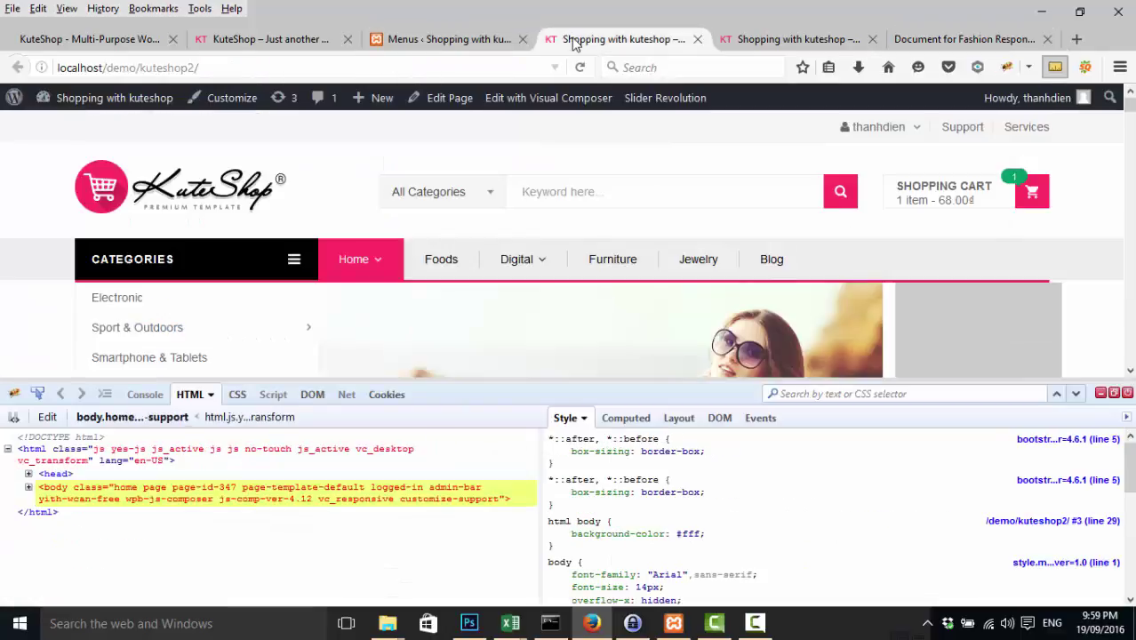
left_click(401, 40)
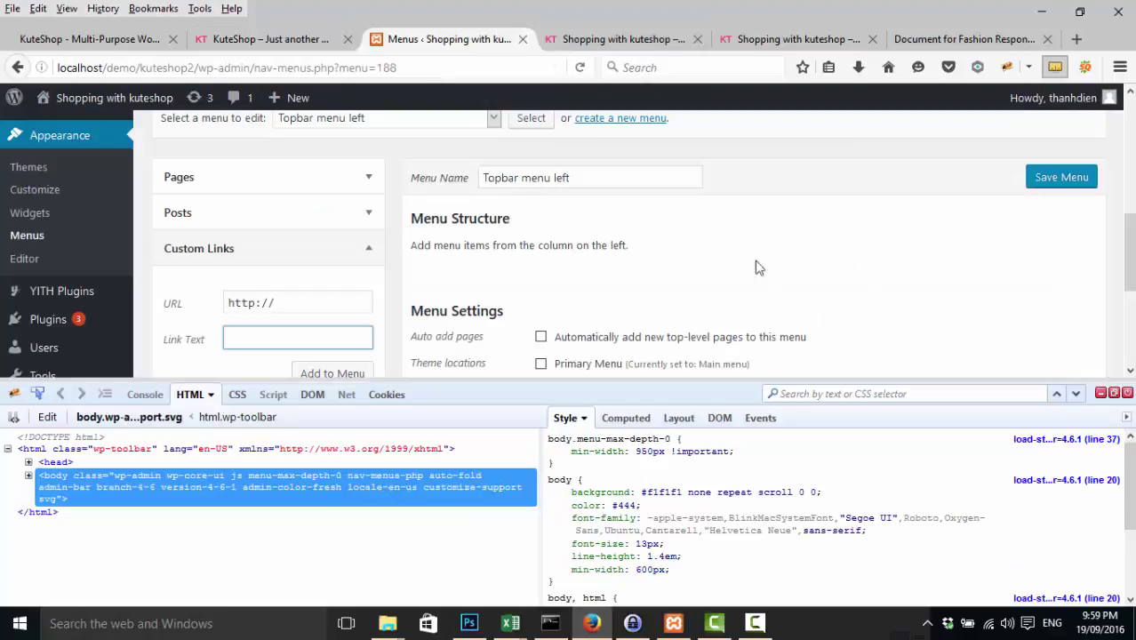
key("ctrl+v")
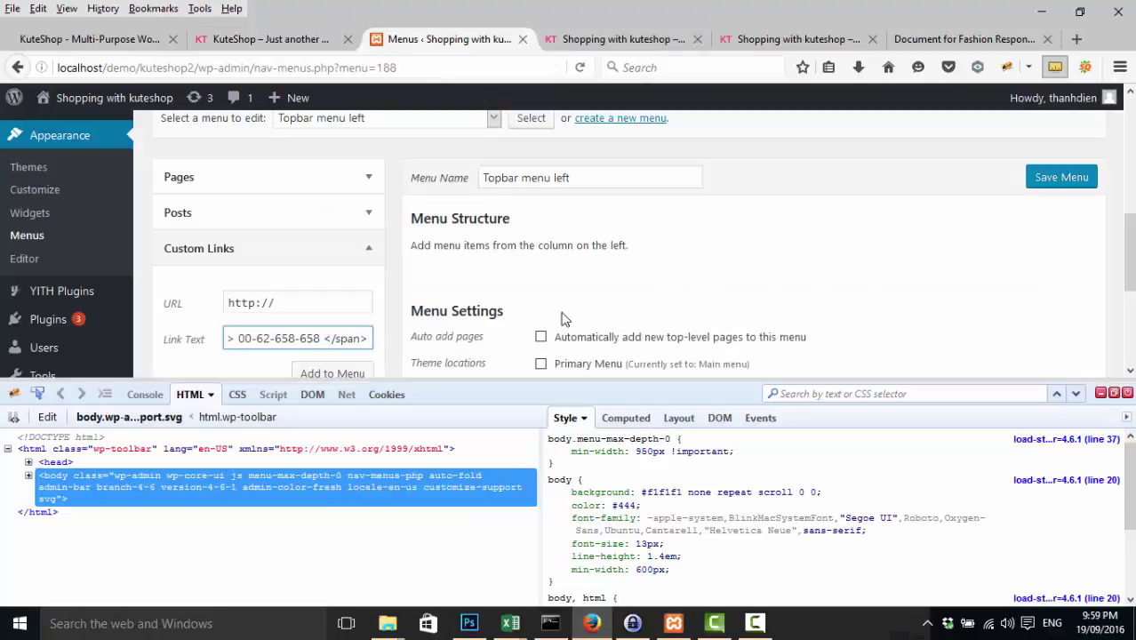
scroll(452, 325, "down", 3)
left_click(324, 187)
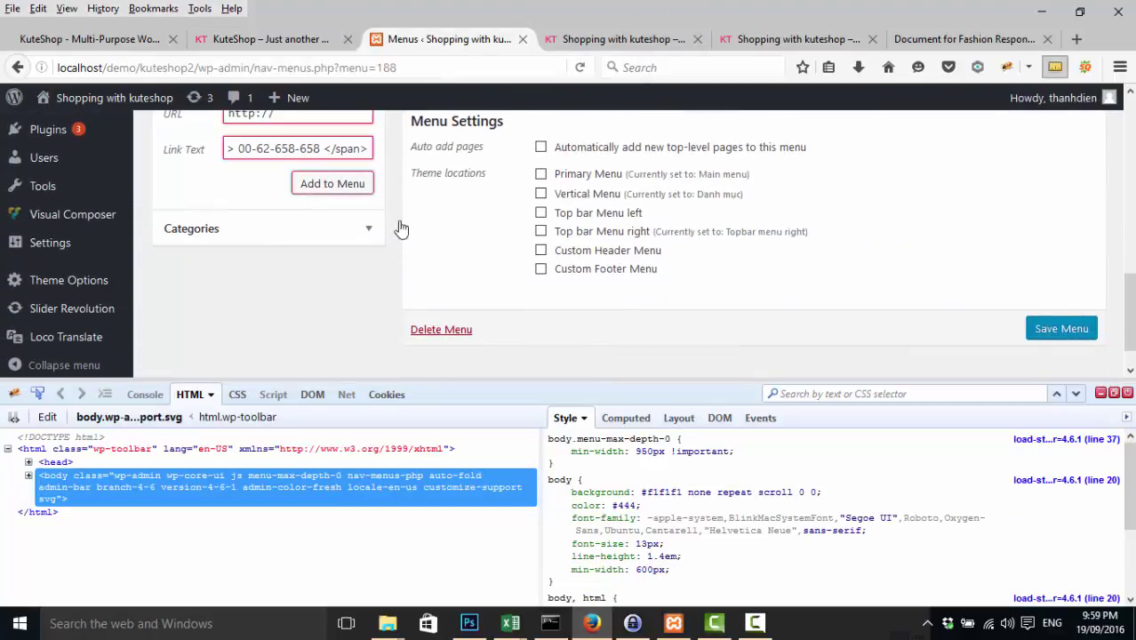
- Hide the code inspector, set the custom link's URL to #, and add the phone item to the Topbar menu left
scroll(751, 242, "up", 3)
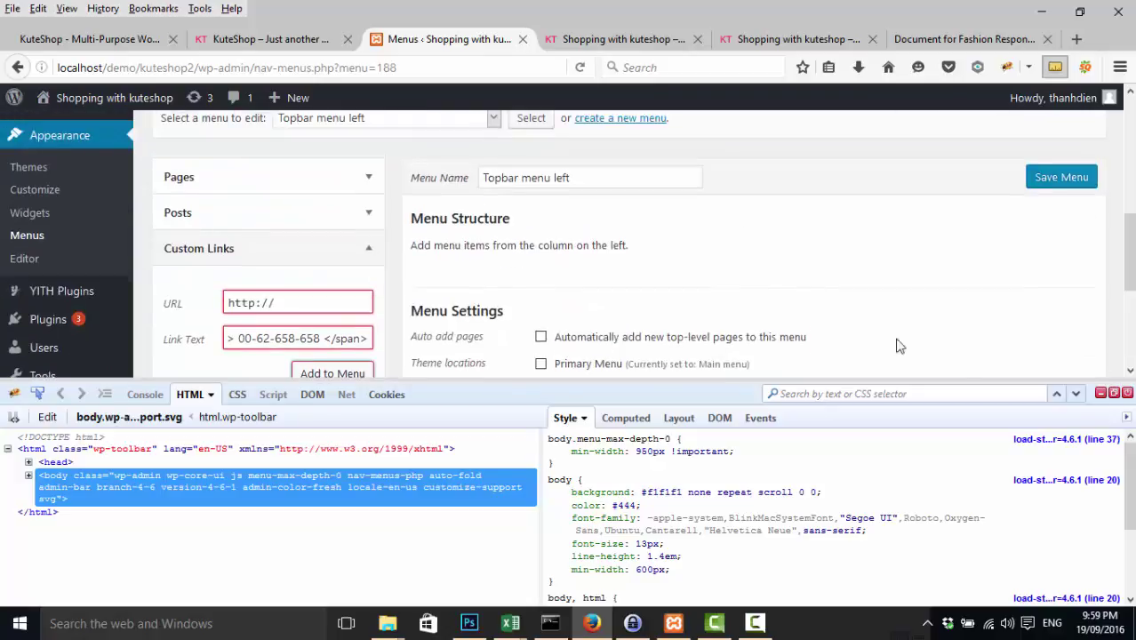
left_click(1100, 393)
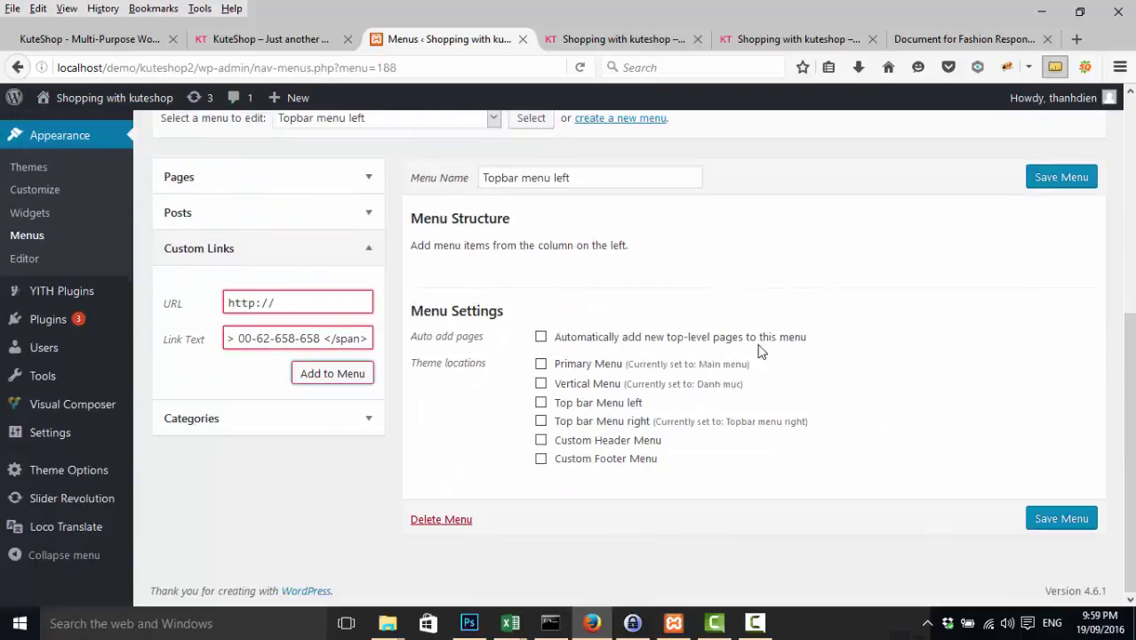
left_click_drag(298, 306, 172, 301)
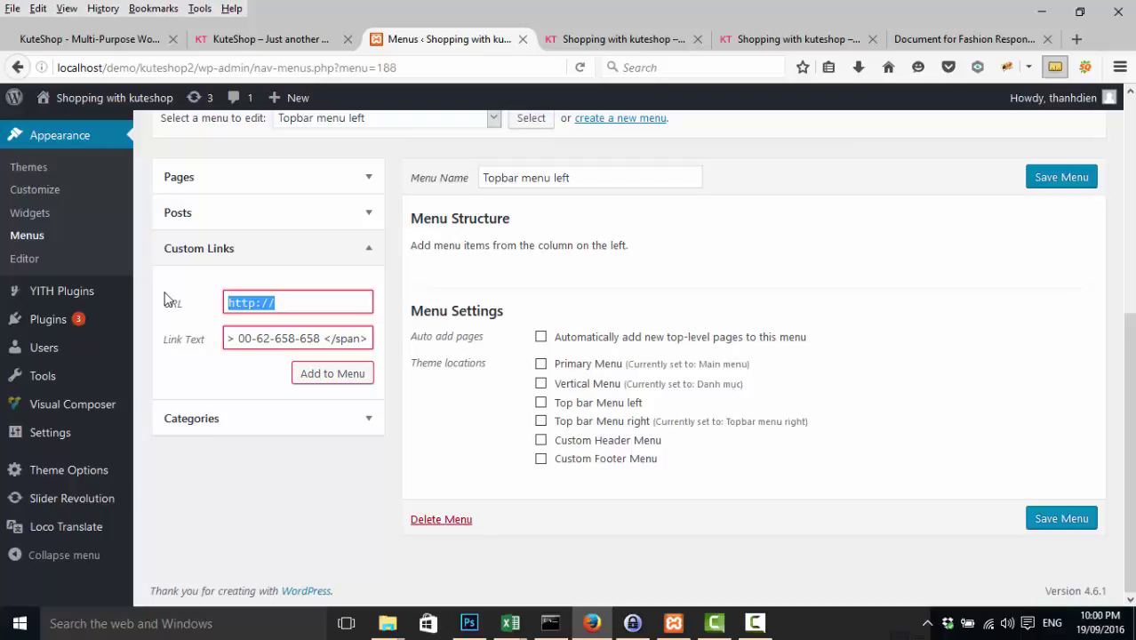
type("#")
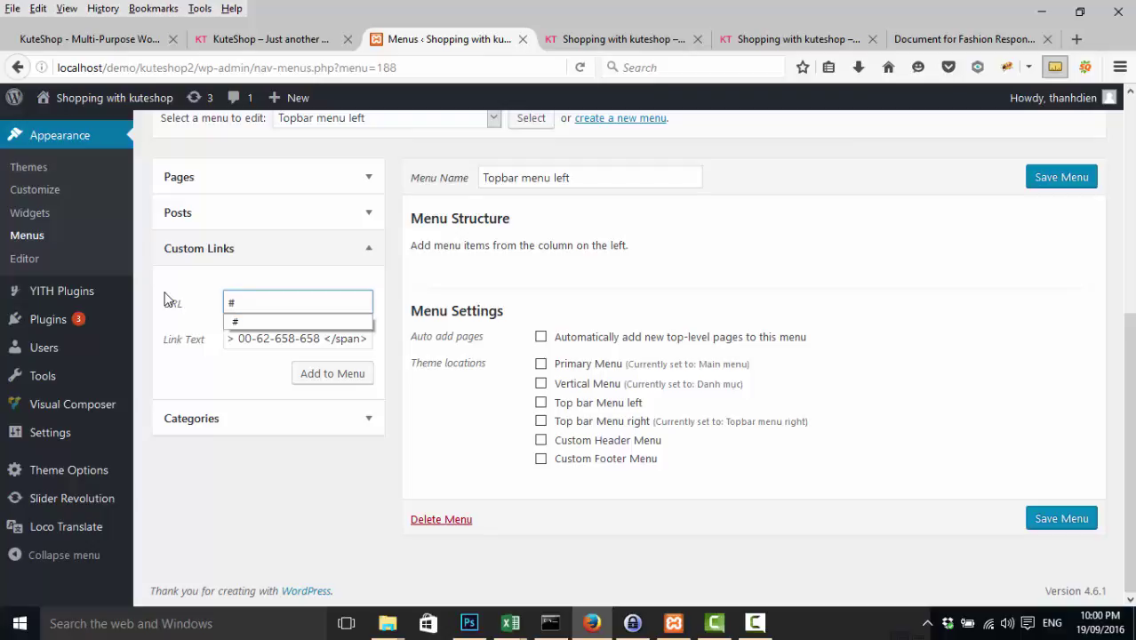
left_click(276, 429)
left_click(322, 372)
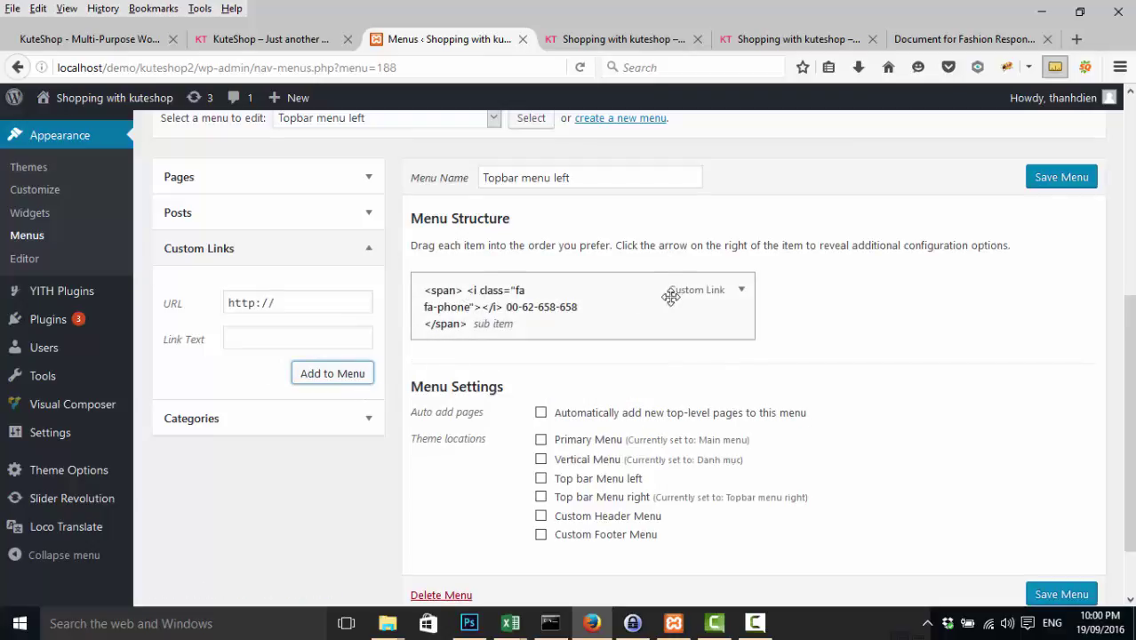
- Remove the extra spaces around the icon tag and phone number in the phone item's navigation label and save the Topbar menu left
left_click(738, 293)
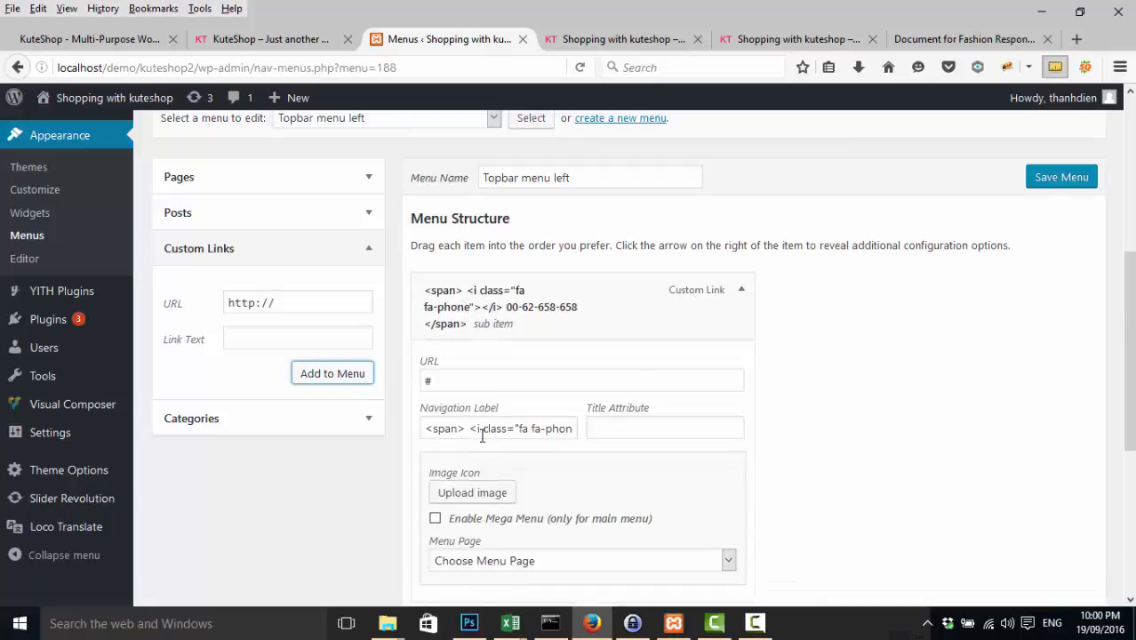
left_click(469, 430)
key("BackSpace")
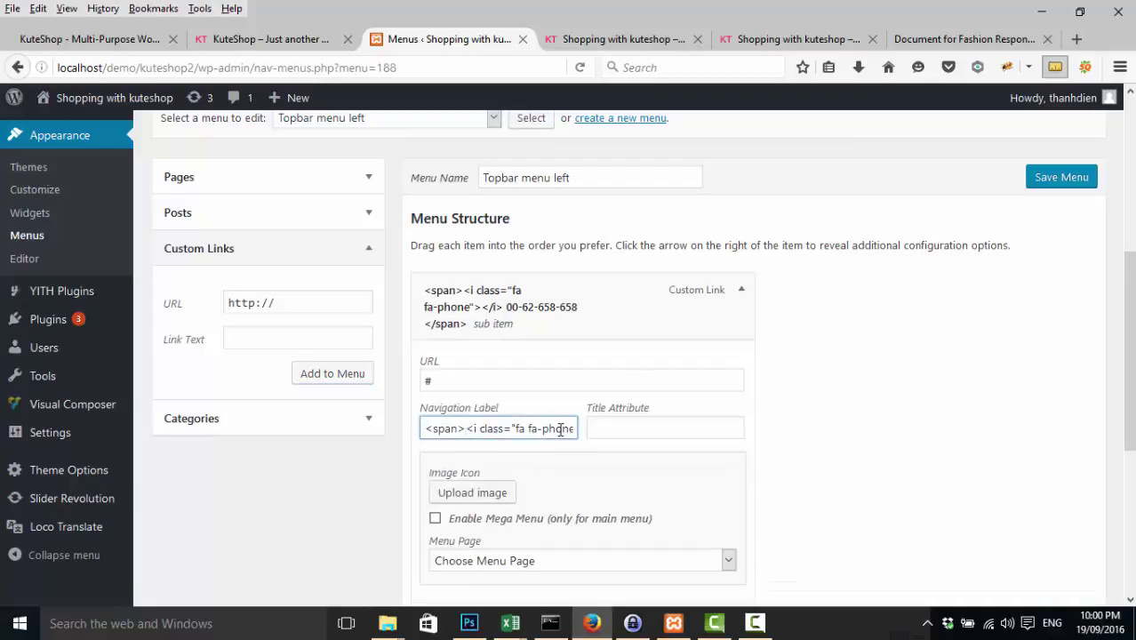
left_click_drag(560, 429, 603, 431)
left_click(531, 433)
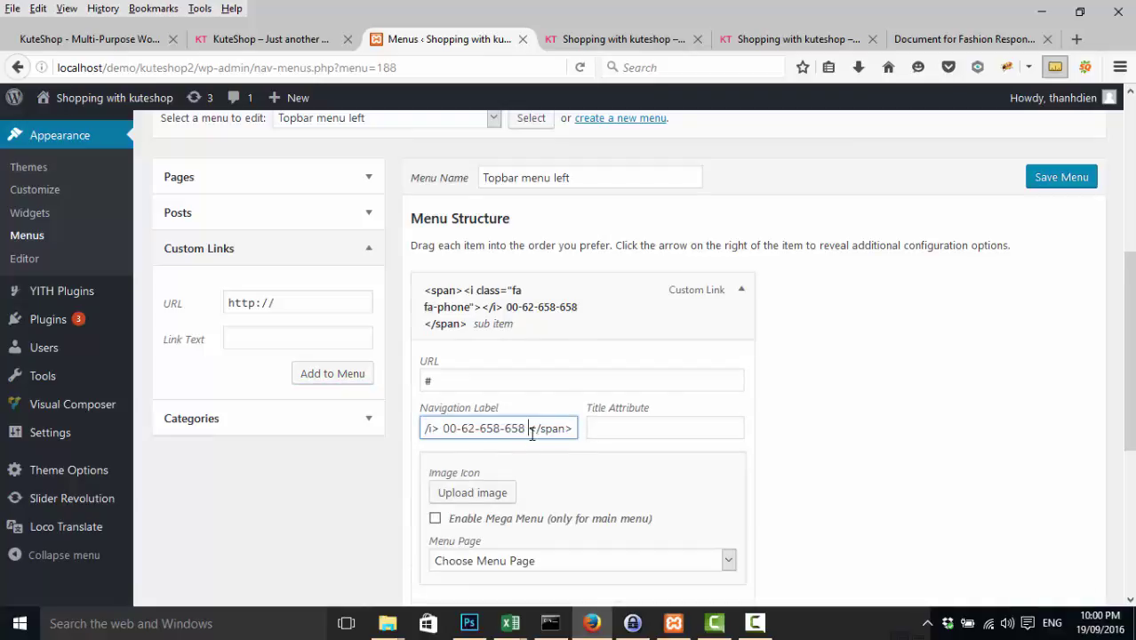
key("BackSpace")
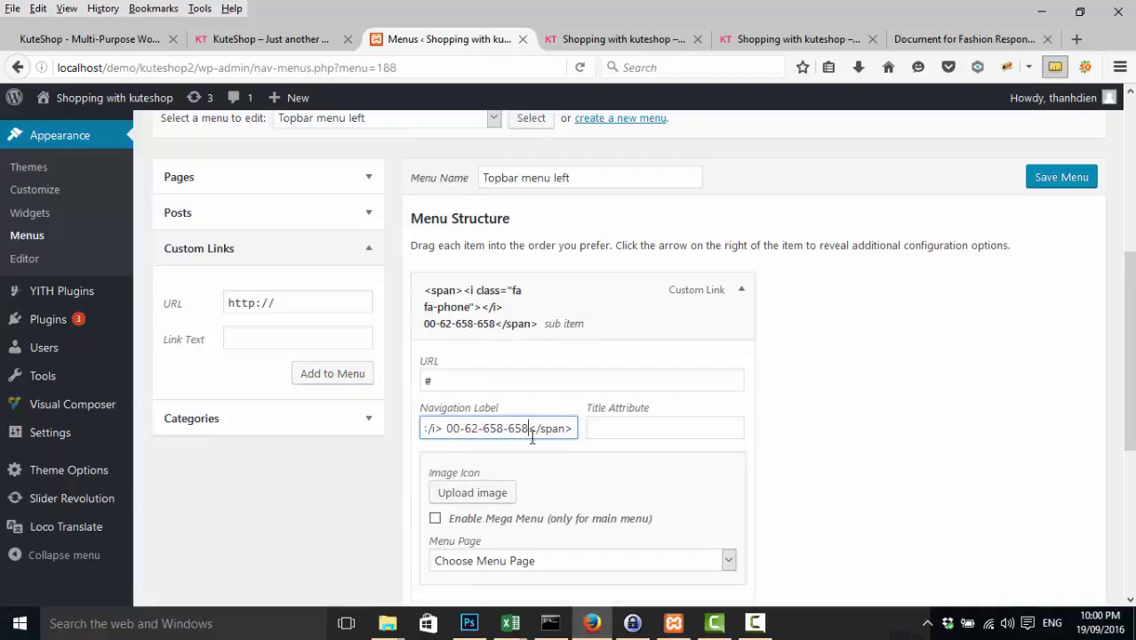
left_click(447, 428)
key("BackSpace")
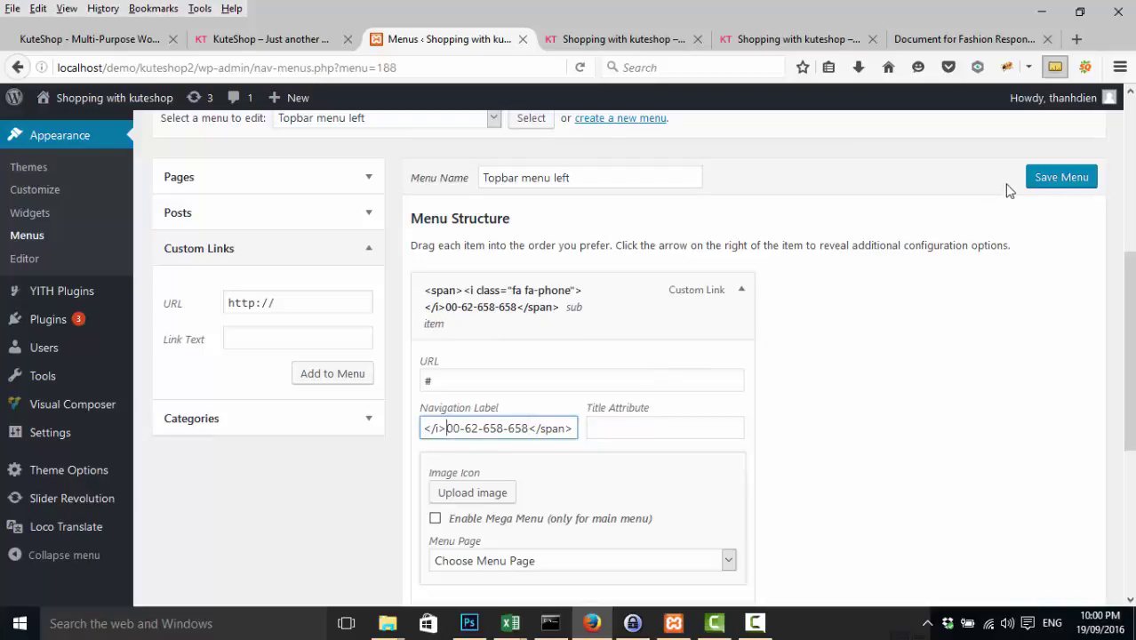
left_click(1032, 182)
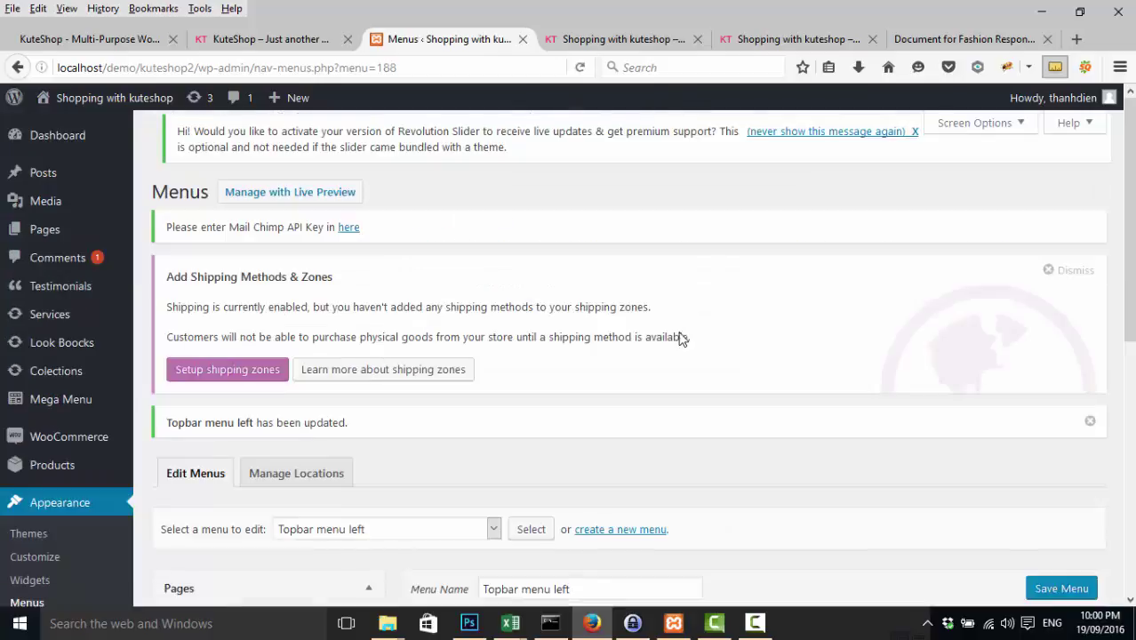
- Reload the local shop's home page and check its top bar for the phone item
scroll(671, 404, "down", 3)
scroll(671, 407, "down", 1)
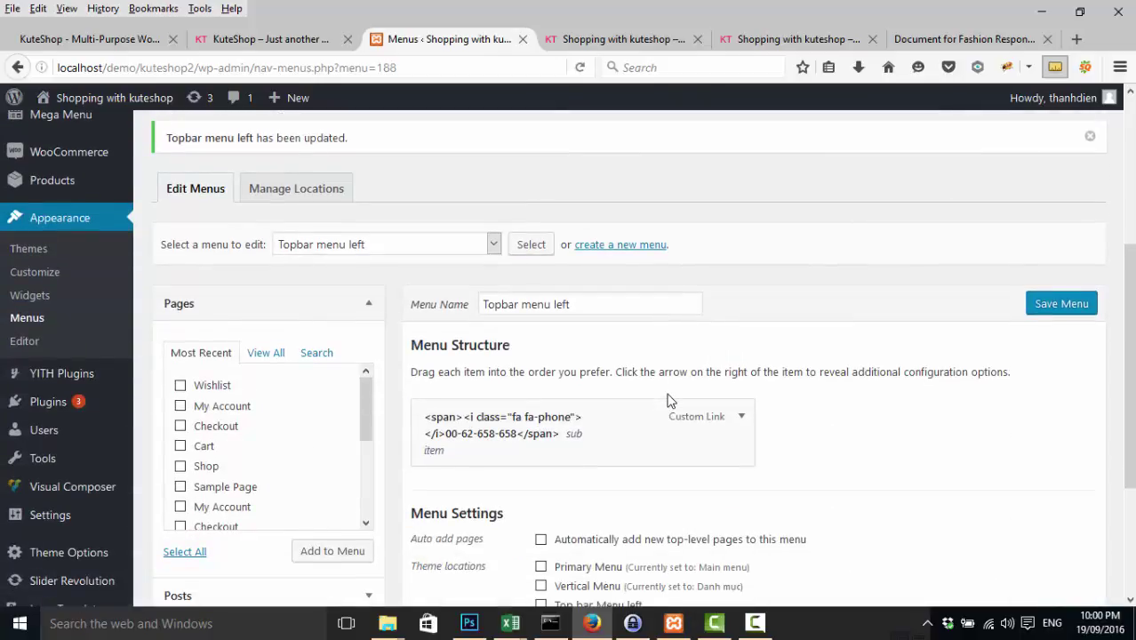
left_click(591, 36)
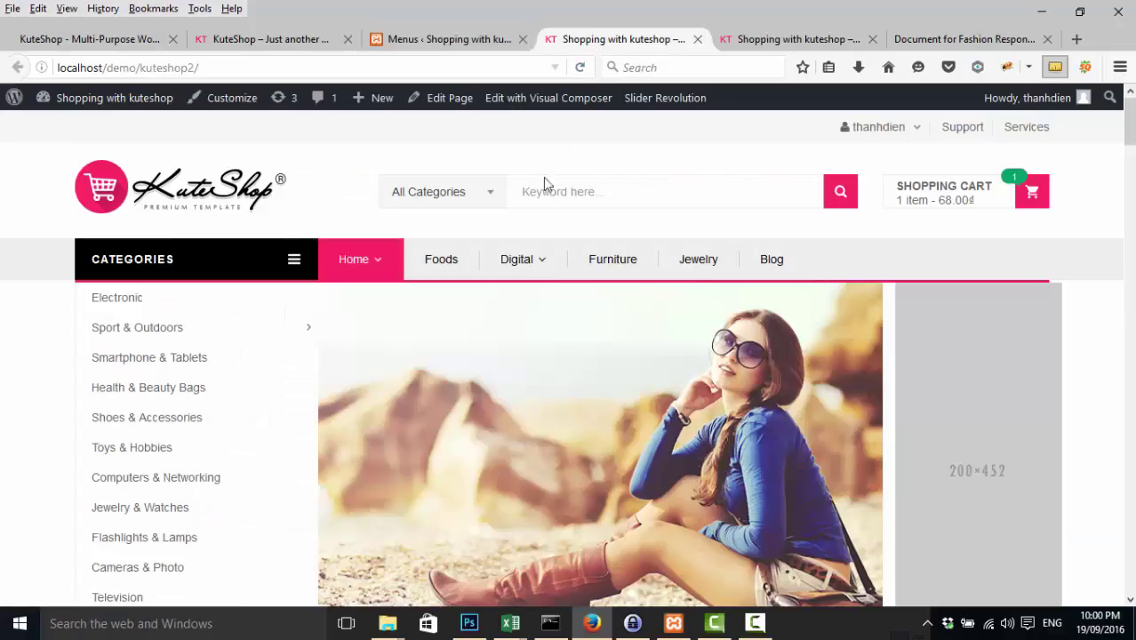
key("F5")
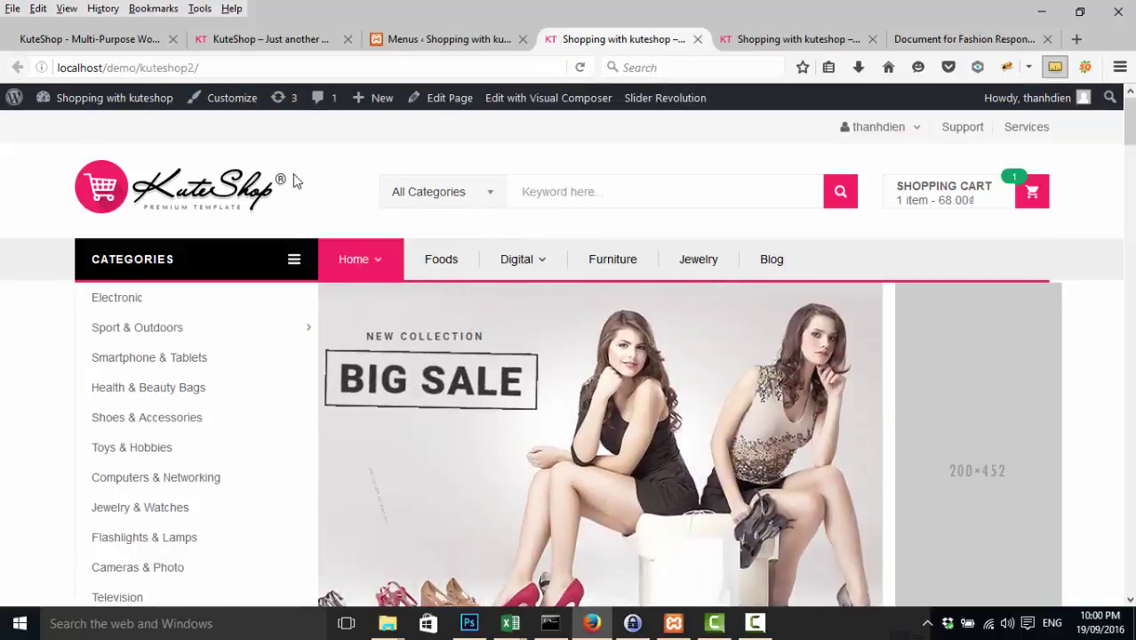
scroll(298, 191, "down", 4)
scroll(297, 184, "up", 4)
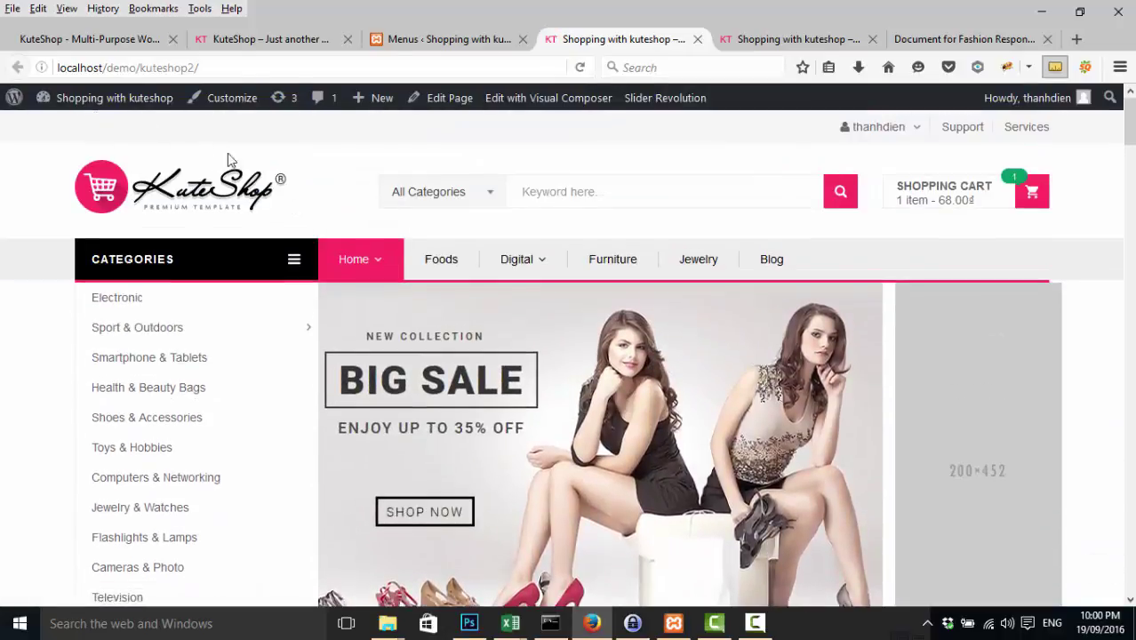
- Assign the Topbar menu left to the Top bar Menu left theme location and save the menu
left_click(421, 40)
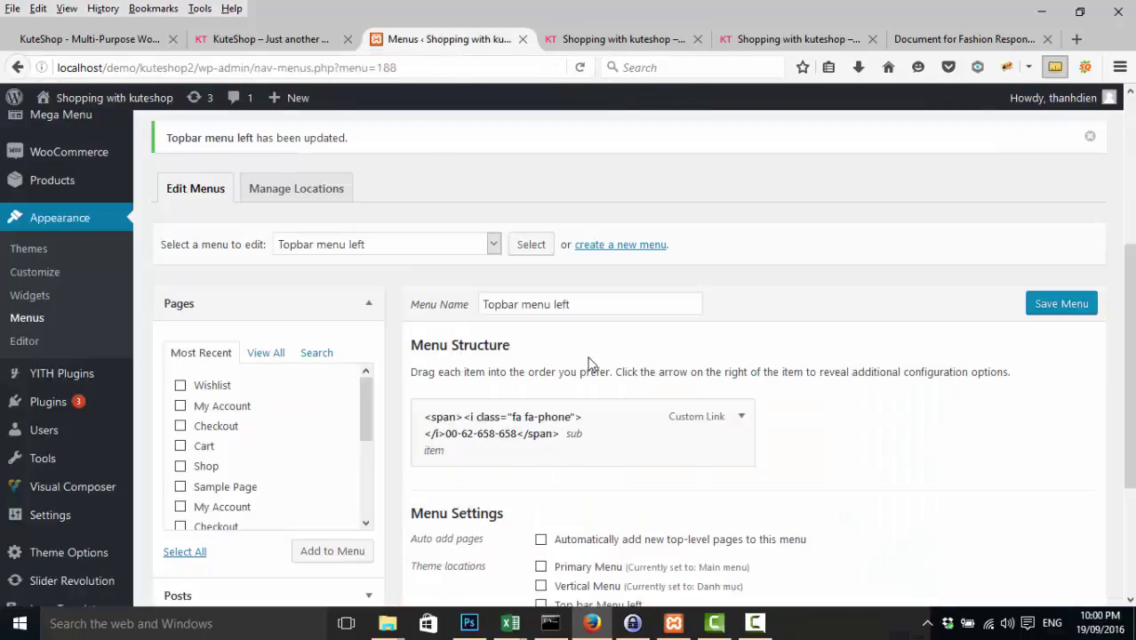
scroll(587, 372, "down", 3)
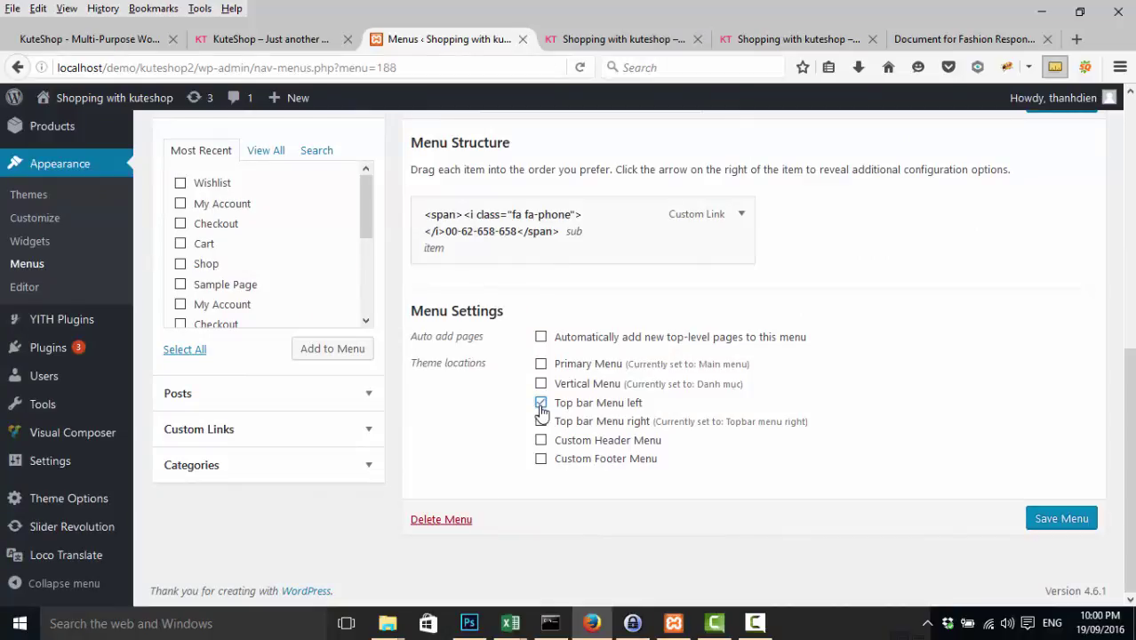
left_click(1040, 521)
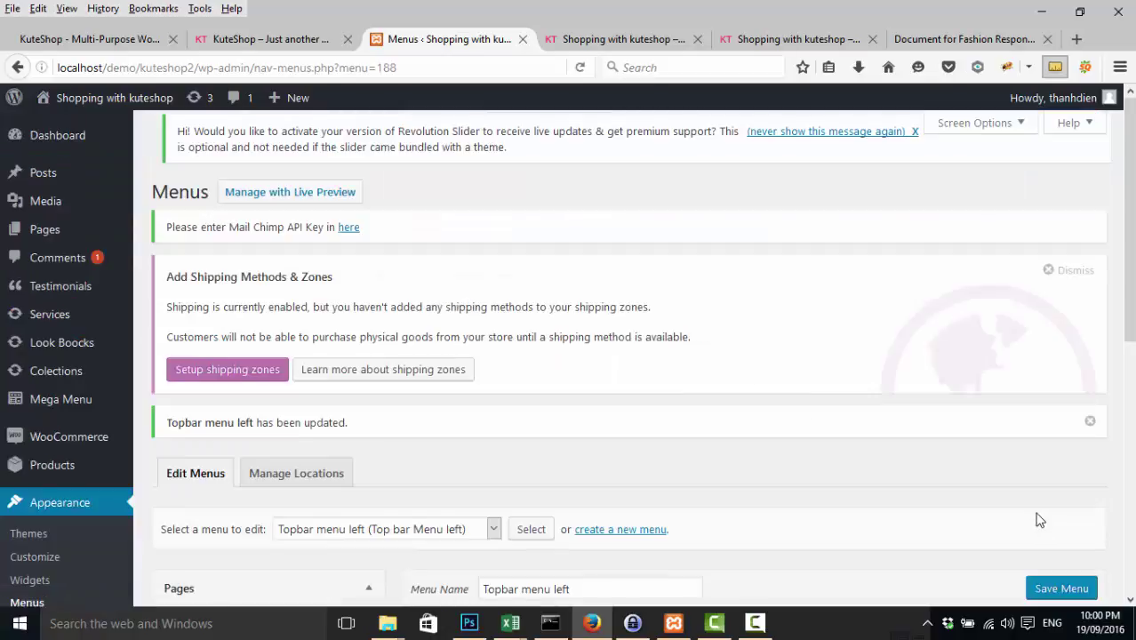
- Review the saved theme locations and reload the local shop's home page to check the left top bar
scroll(874, 411, "down", 5)
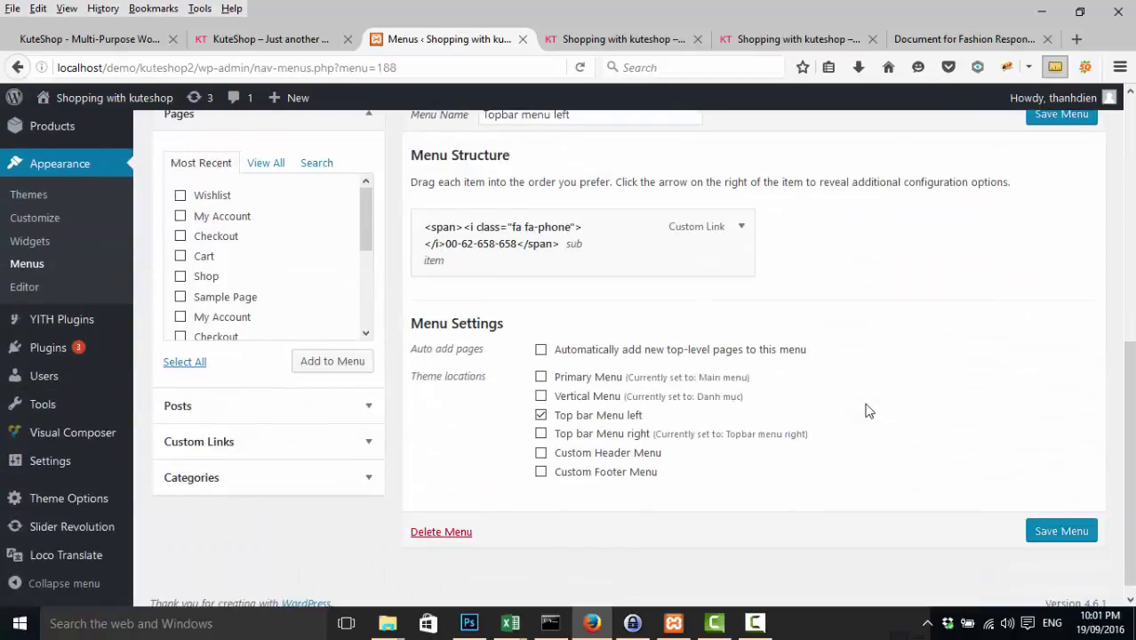
scroll(871, 410, "up", 1)
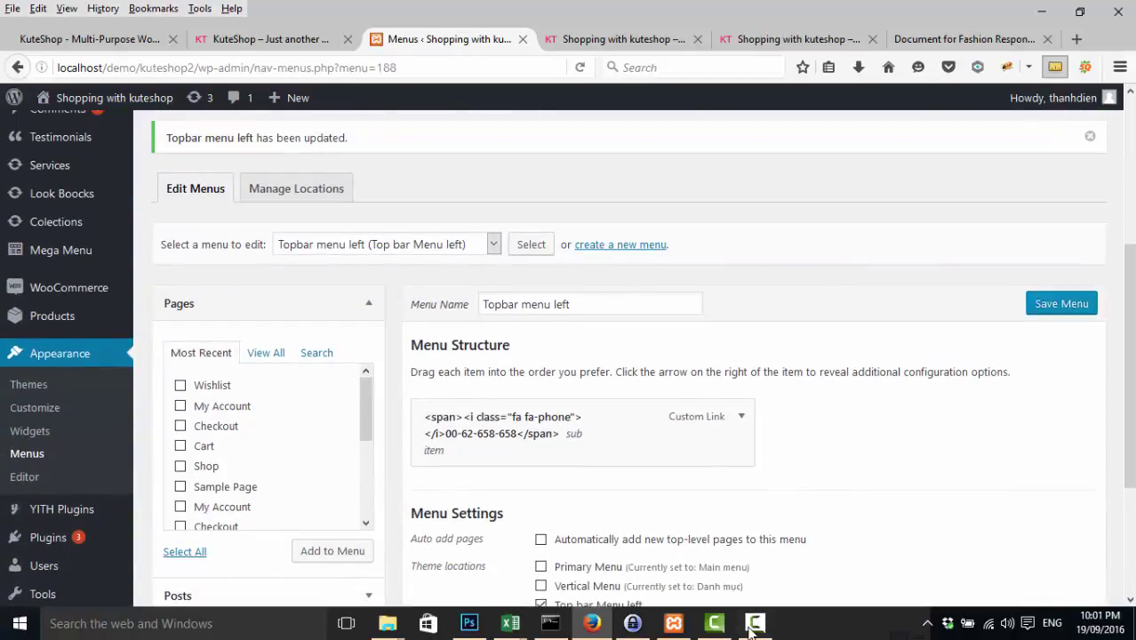
scroll(922, 283, "down", 3)
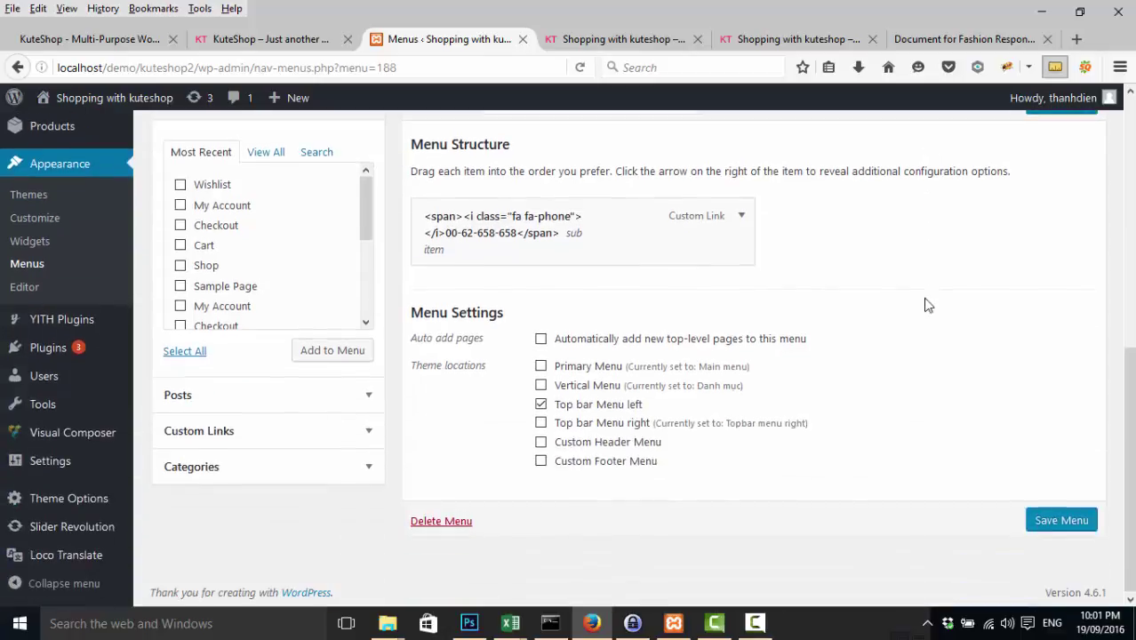
left_click(602, 41)
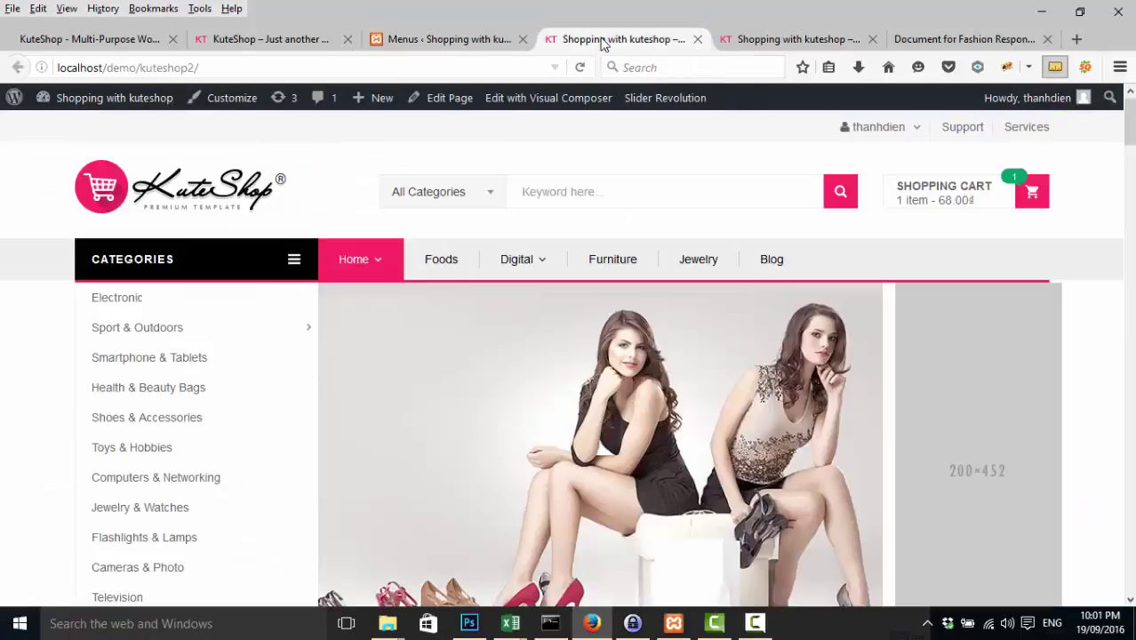
key("F5")
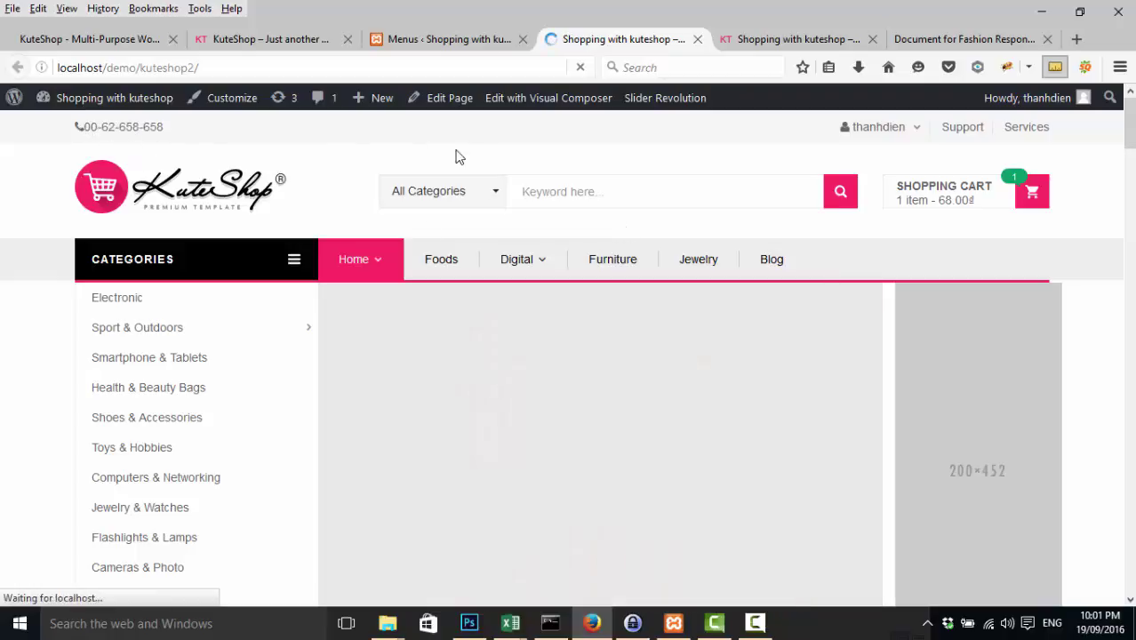
- Re-enter the closing bracket of the opening span tag in the phone item's navigation label and save the menu
left_click(417, 44)
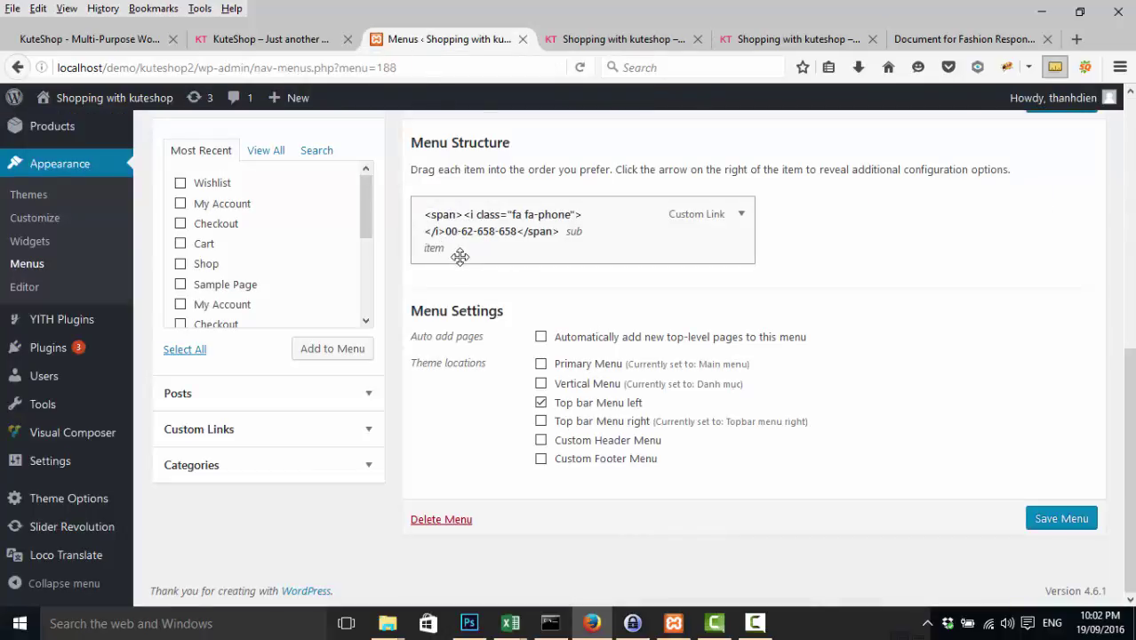
left_click(742, 214)
double_click(471, 352)
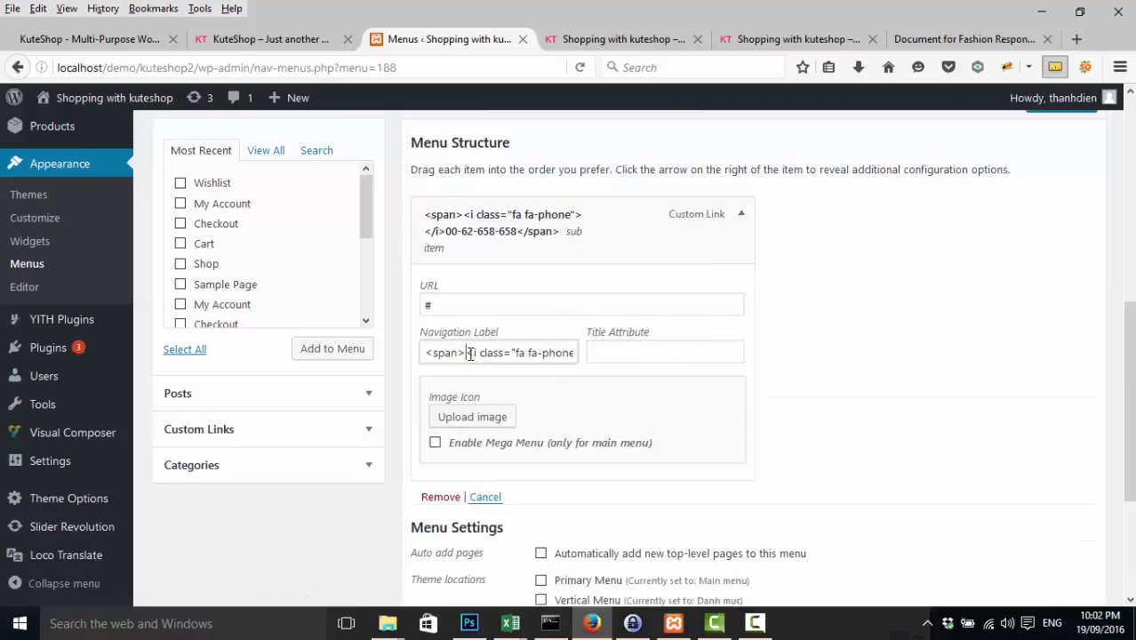
left_click(469, 356)
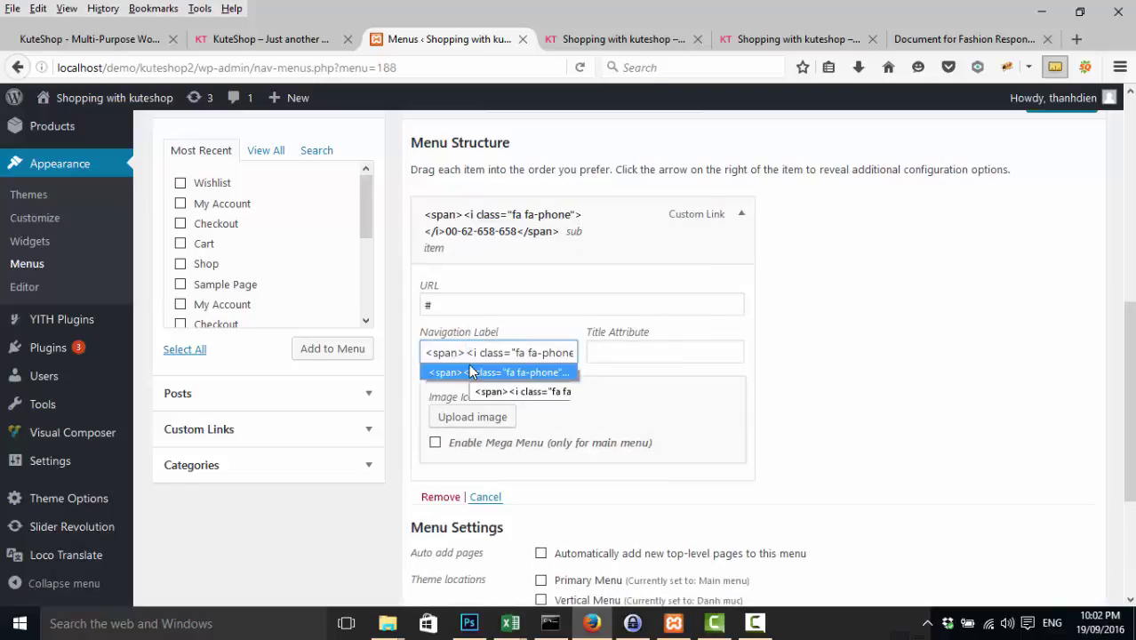
key("BackSpace")
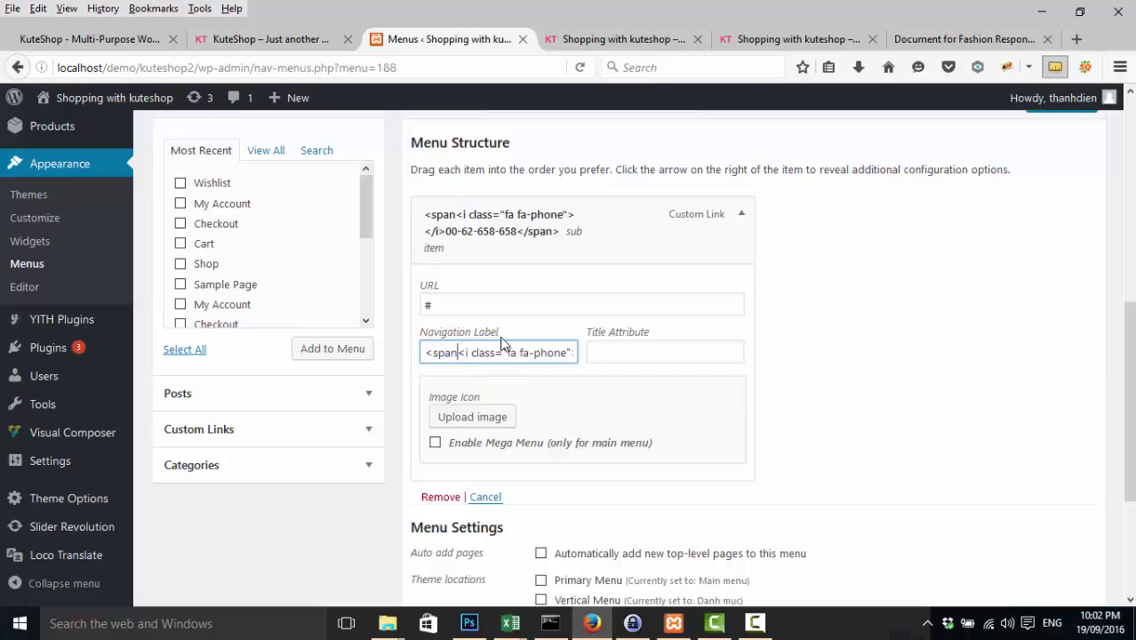
type(">")
left_click(681, 404)
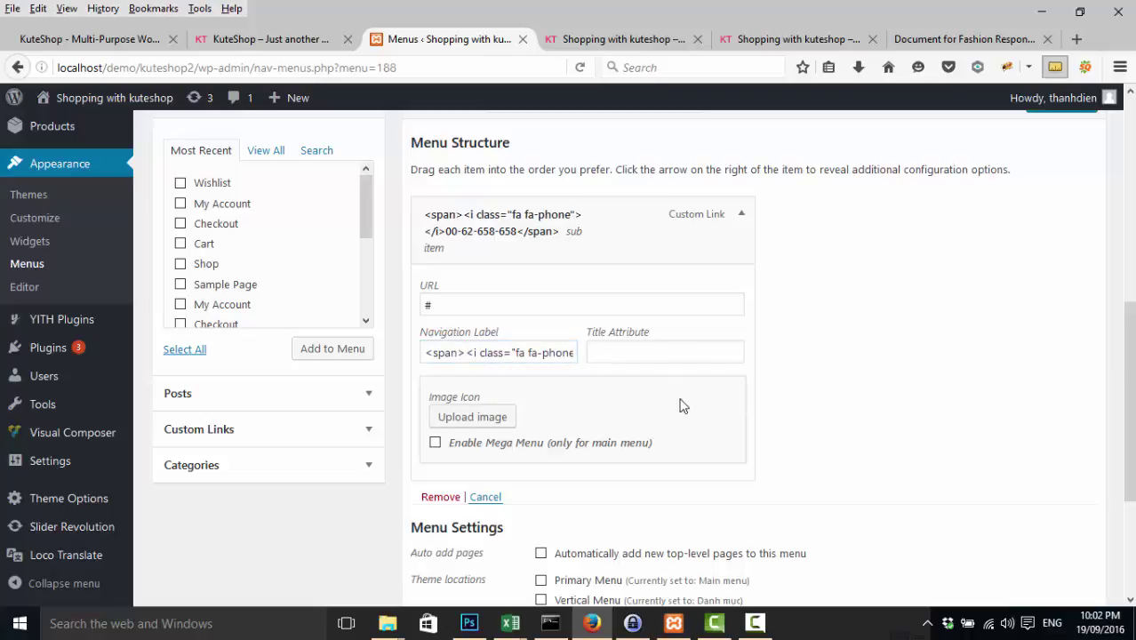
scroll(730, 369, "down", 5)
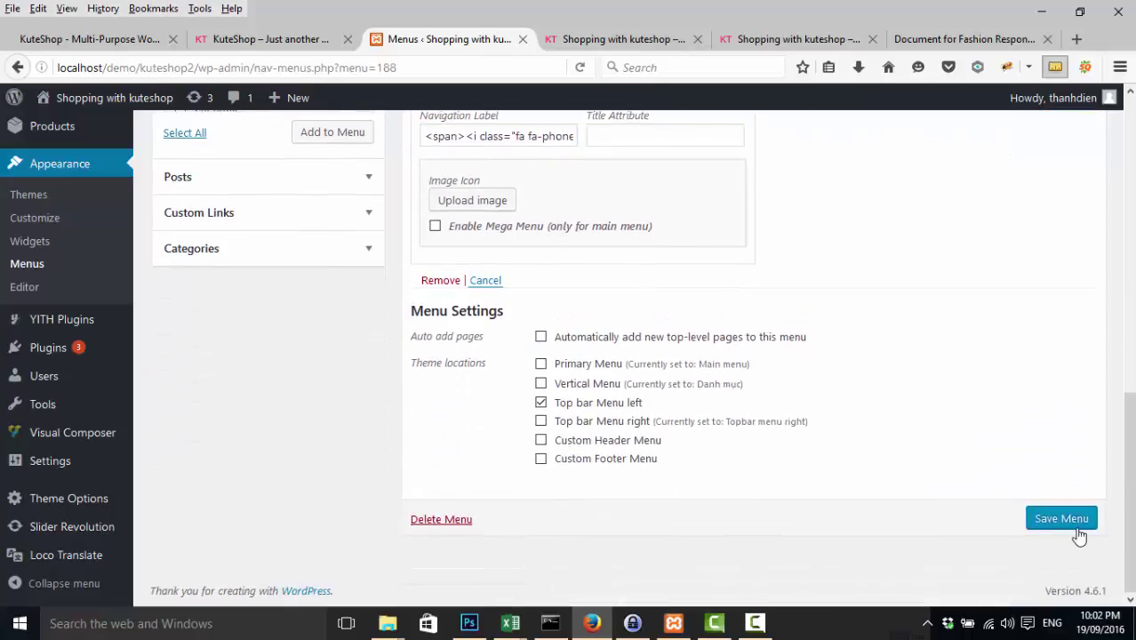
left_click(1074, 522)
- Inspect the demo site's "Contact us today !" item, copy its complete span HTML with the fa fa-envelope icon, and close the inspector
left_click(258, 39)
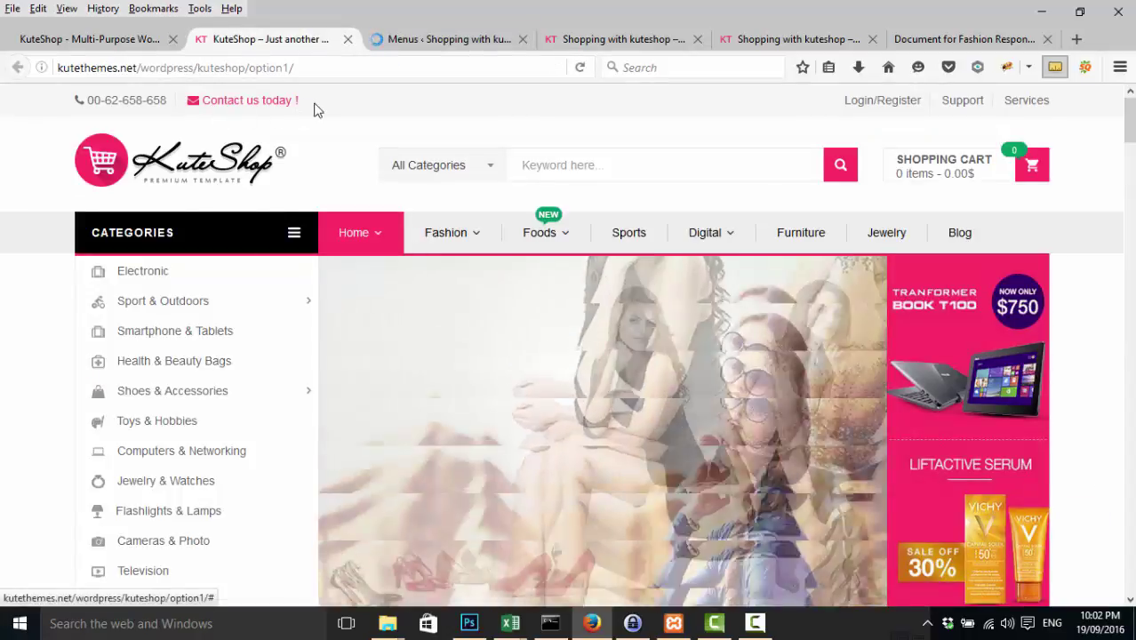
right_click(322, 105)
left_click(375, 291)
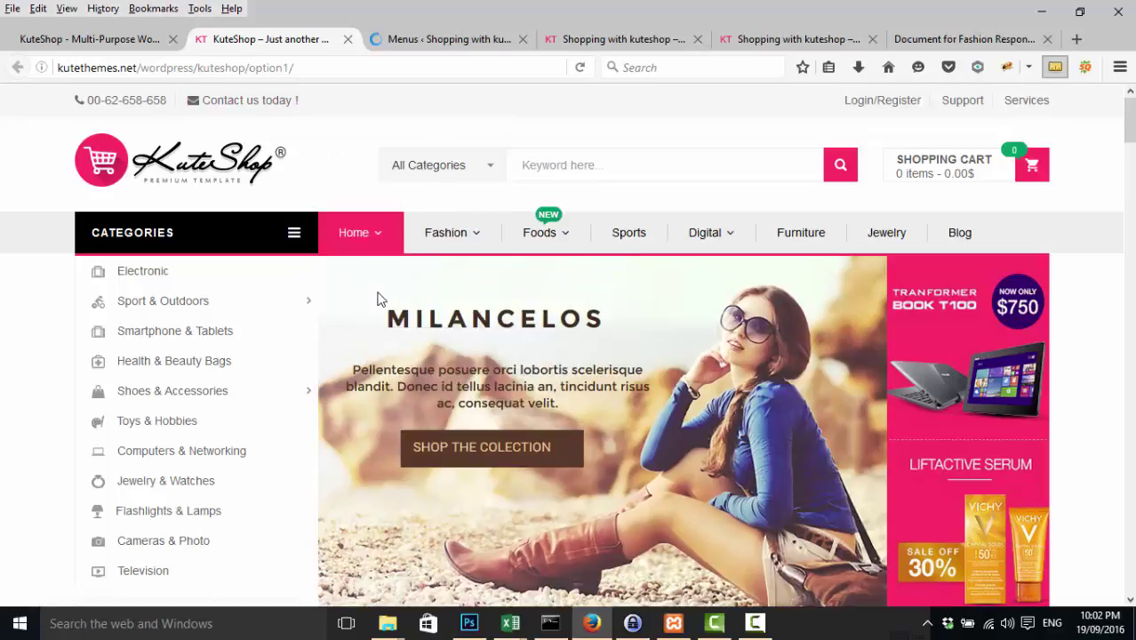
left_click(38, 394)
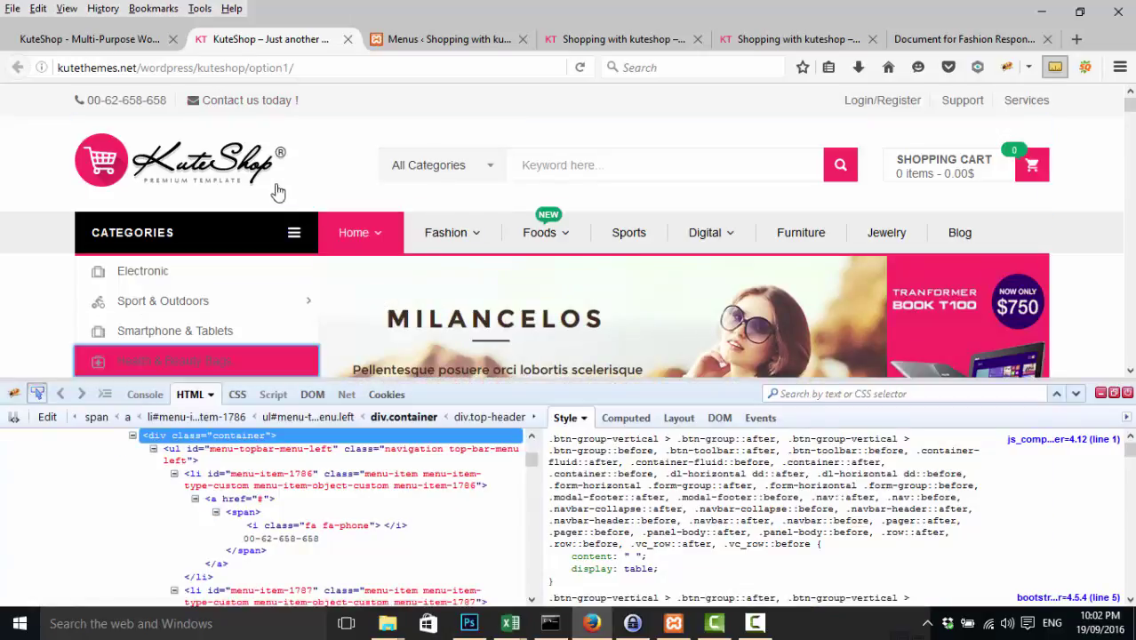
left_click(284, 100)
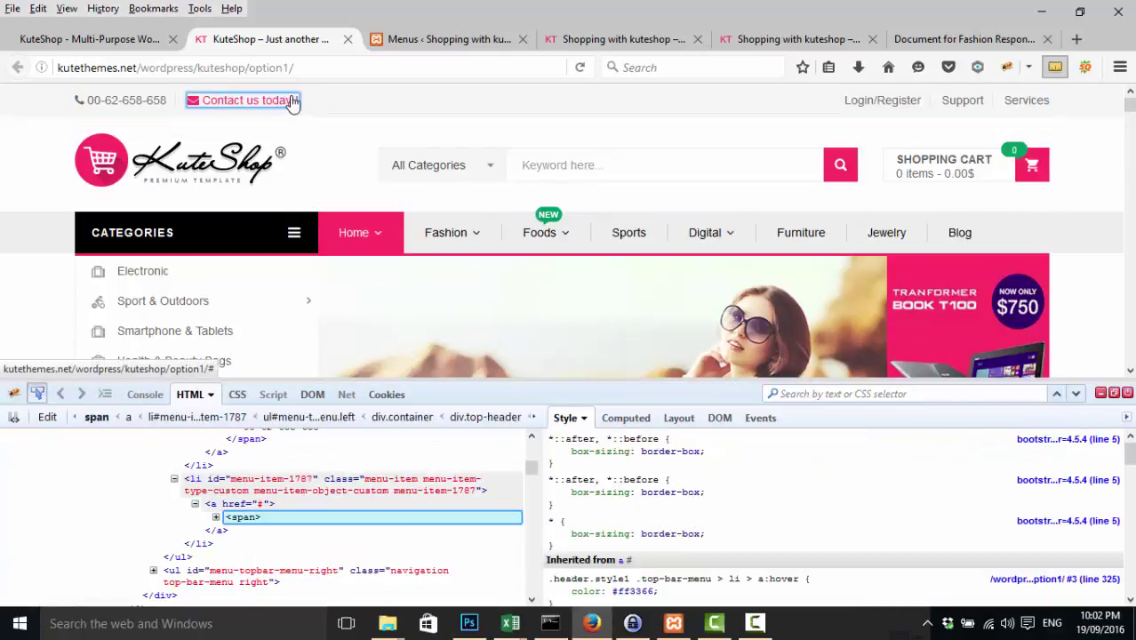
left_click(216, 517)
left_click_drag(267, 555, 227, 516)
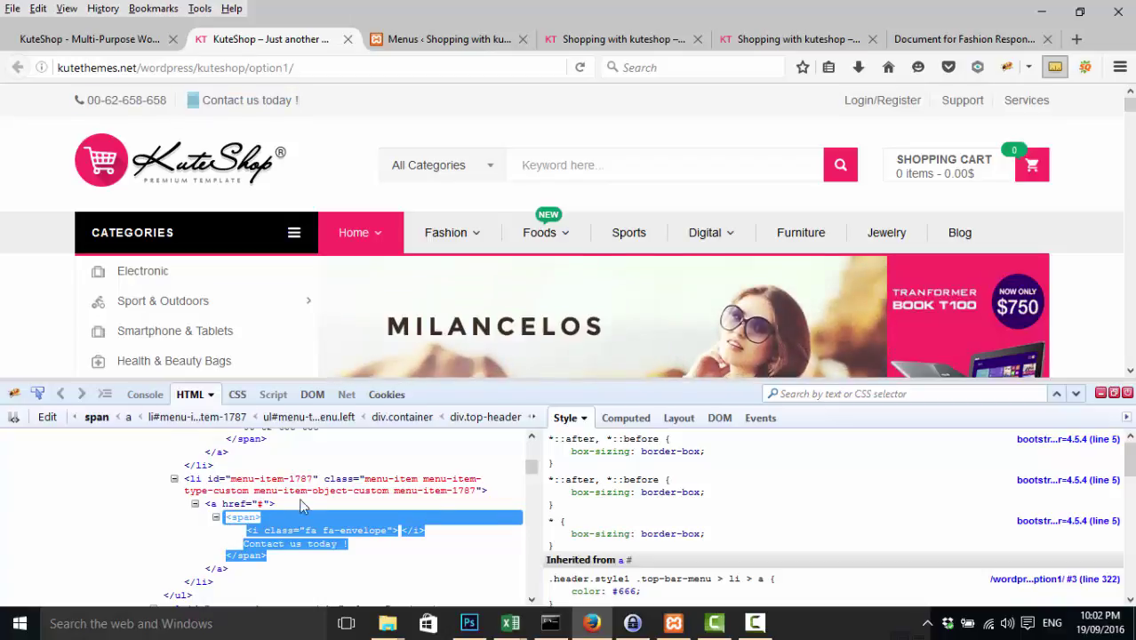
left_click(1127, 392)
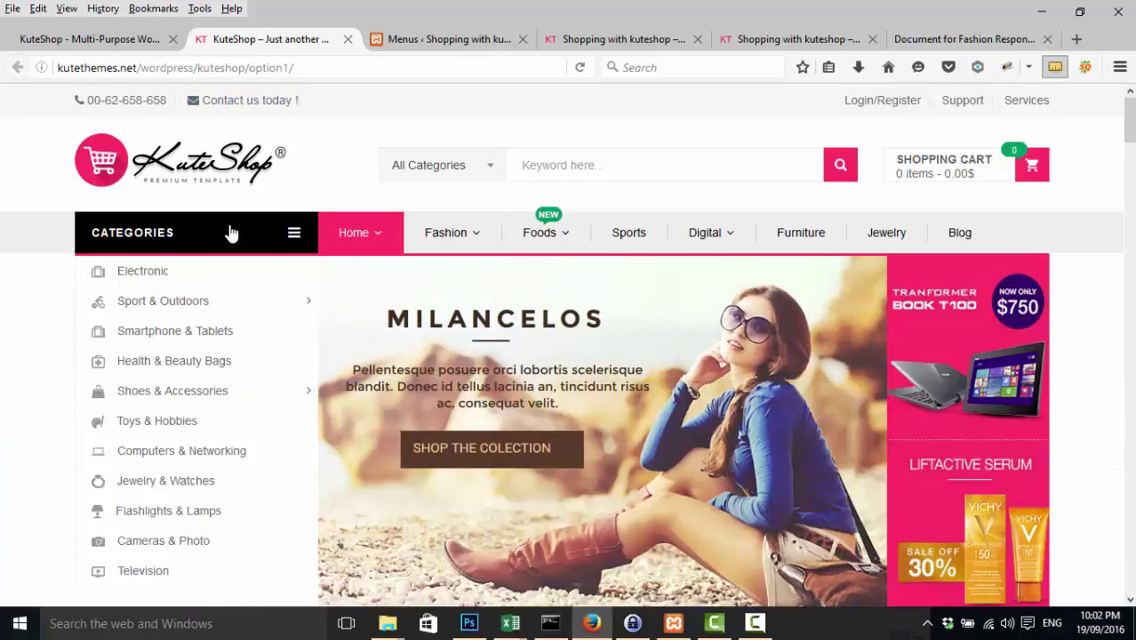
right_click(14, 208)
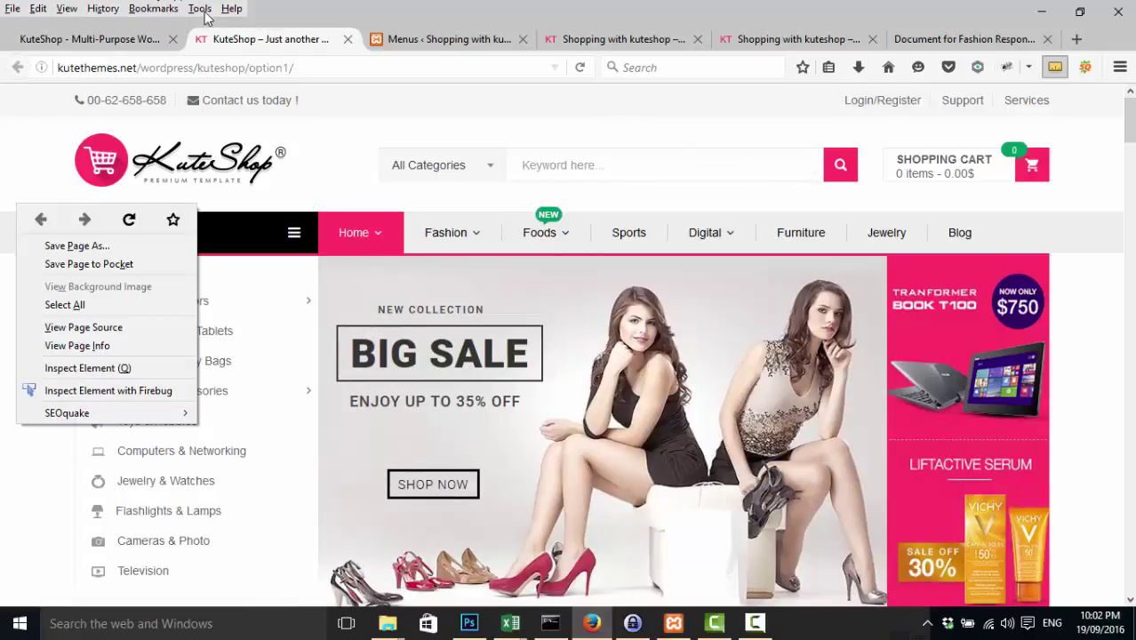
- Return to the WordPress Menus page and close the Firebug inspector there
left_click(467, 45)
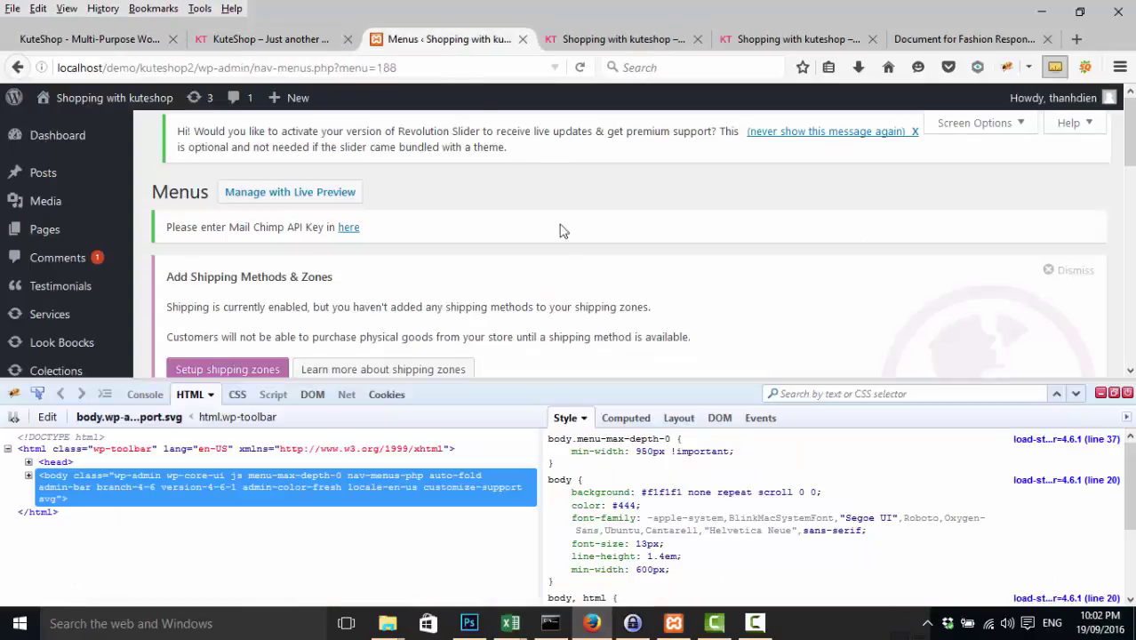
left_click(580, 41)
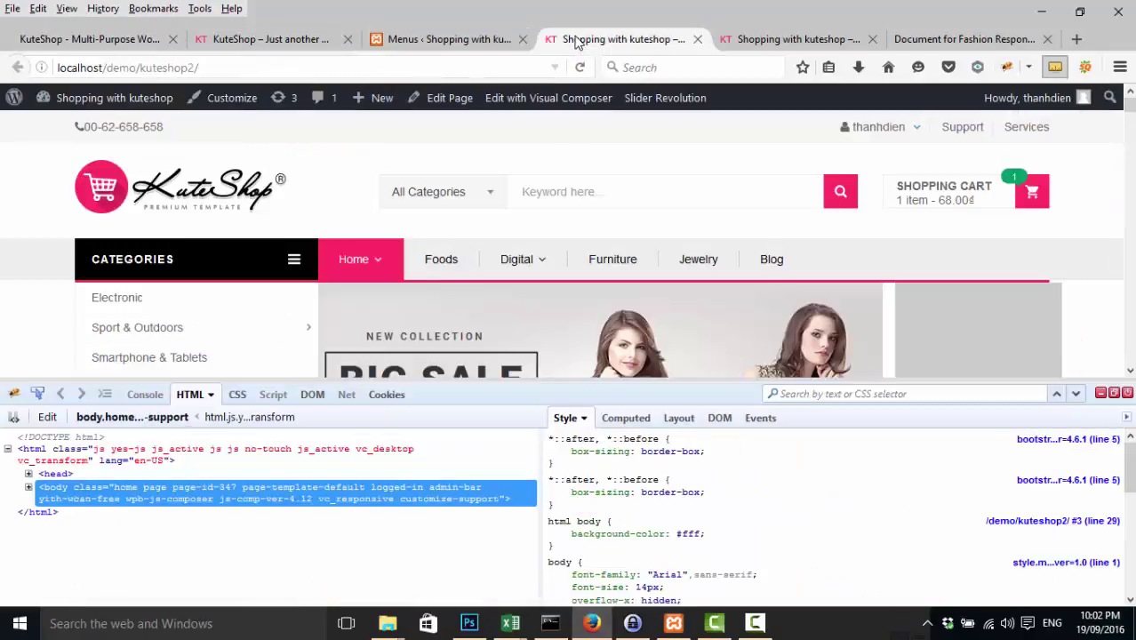
left_click(458, 44)
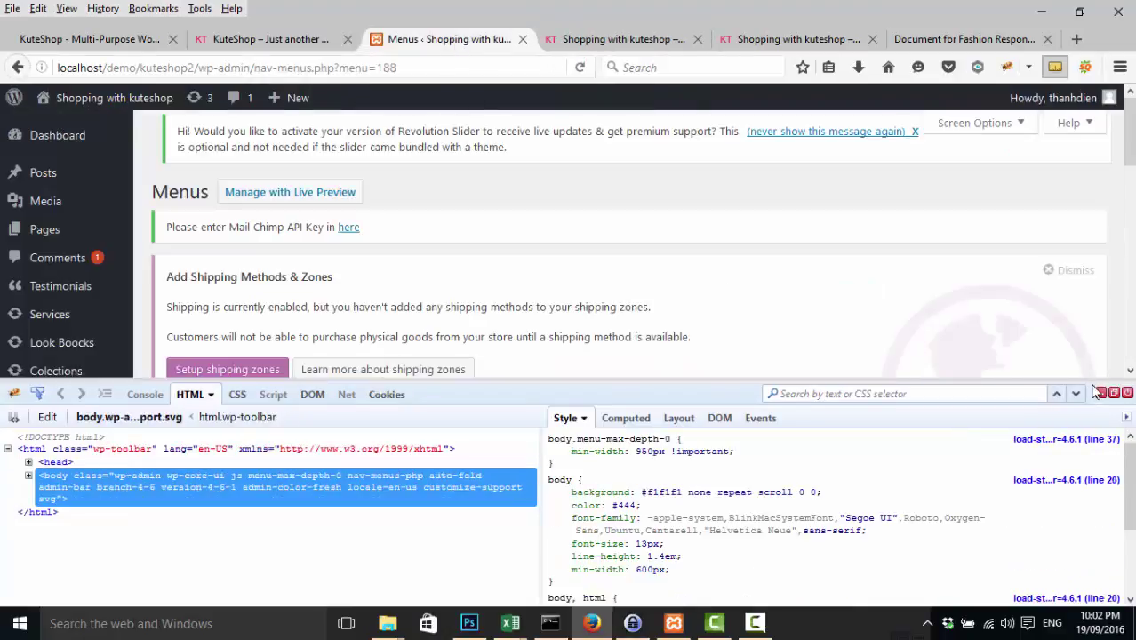
left_click(1125, 393)
- Try to add the contact item by filling a custom link with URL # and the copied envelope HTML, and save the menu
scroll(689, 442, "down", 3)
scroll(689, 442, "down", 2)
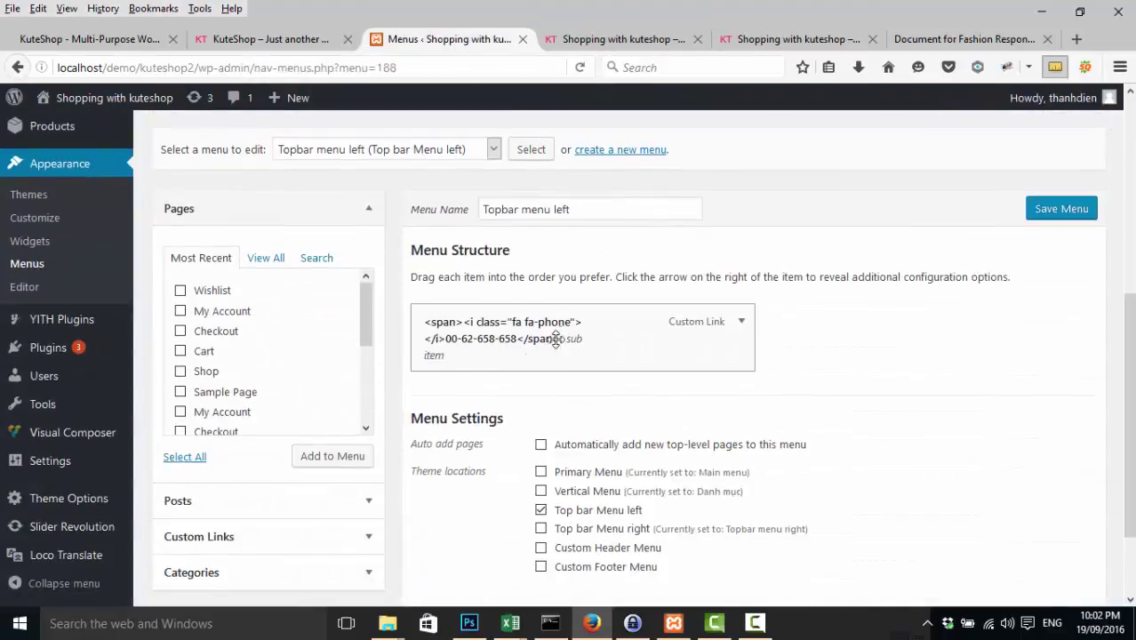
scroll(223, 515, "down", 2)
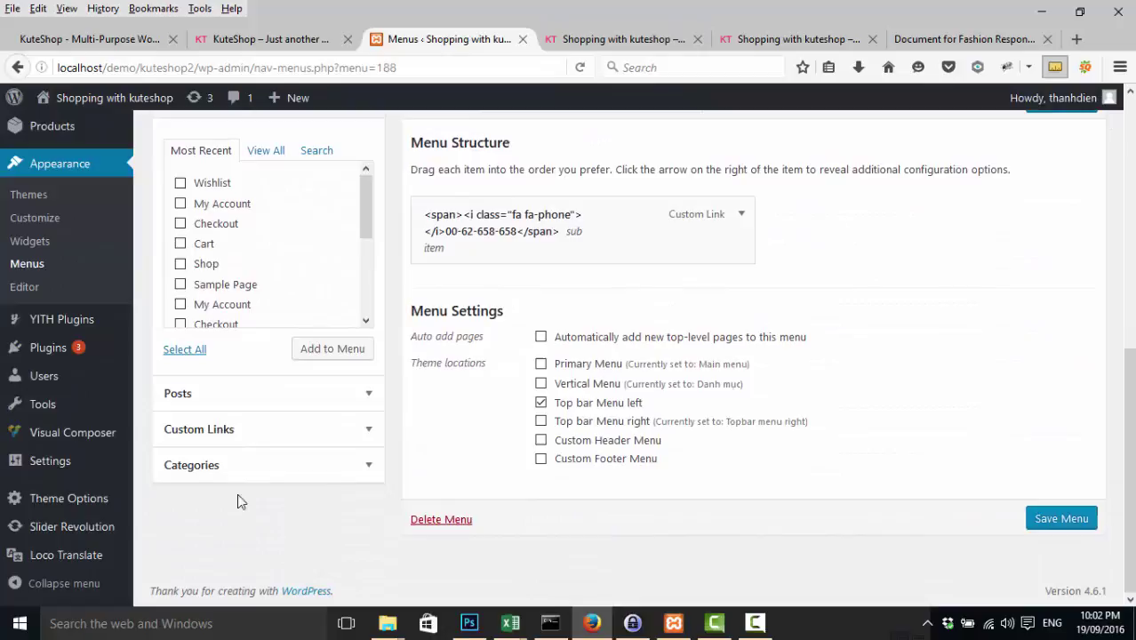
left_click(360, 433)
left_click(269, 264)
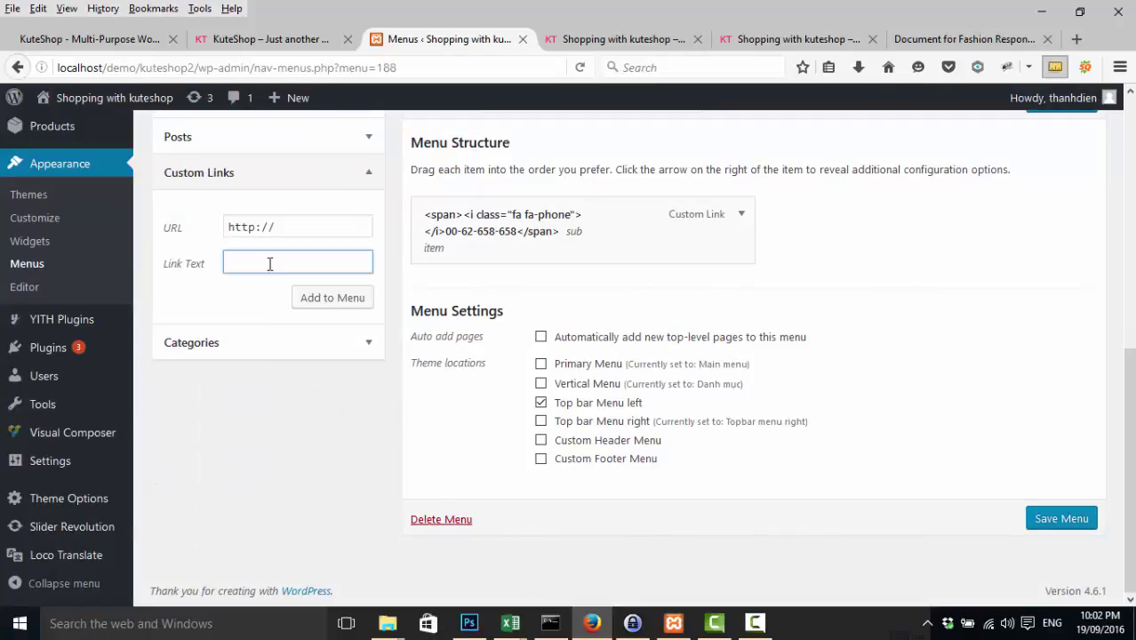
key("ctrl+v")
left_click_drag(295, 228, 184, 231)
type("#")
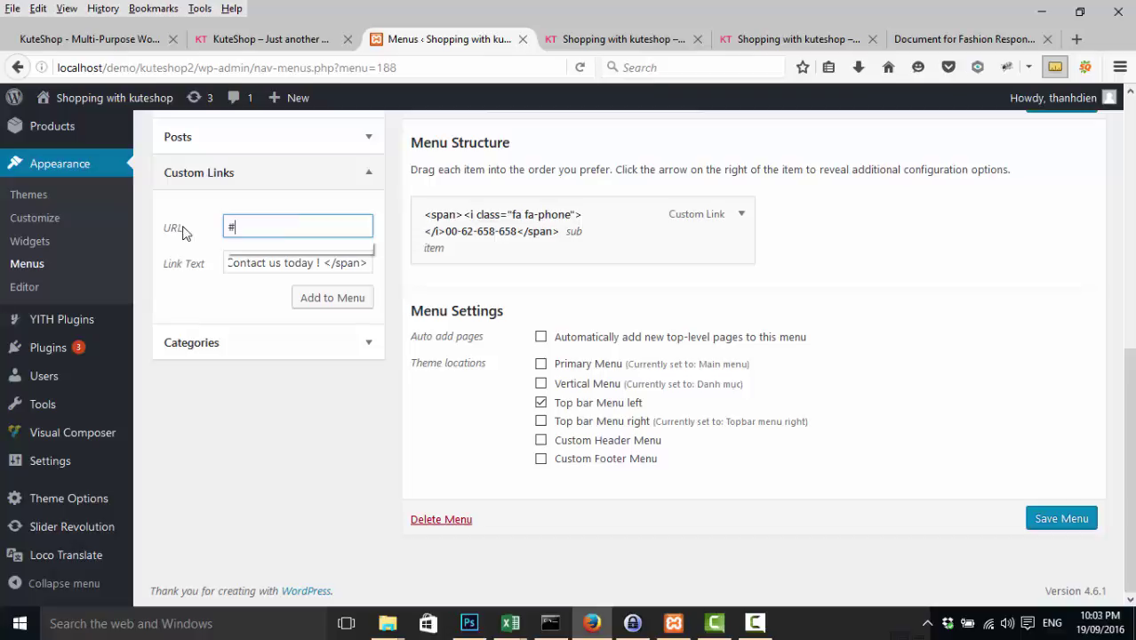
left_click(1047, 520)
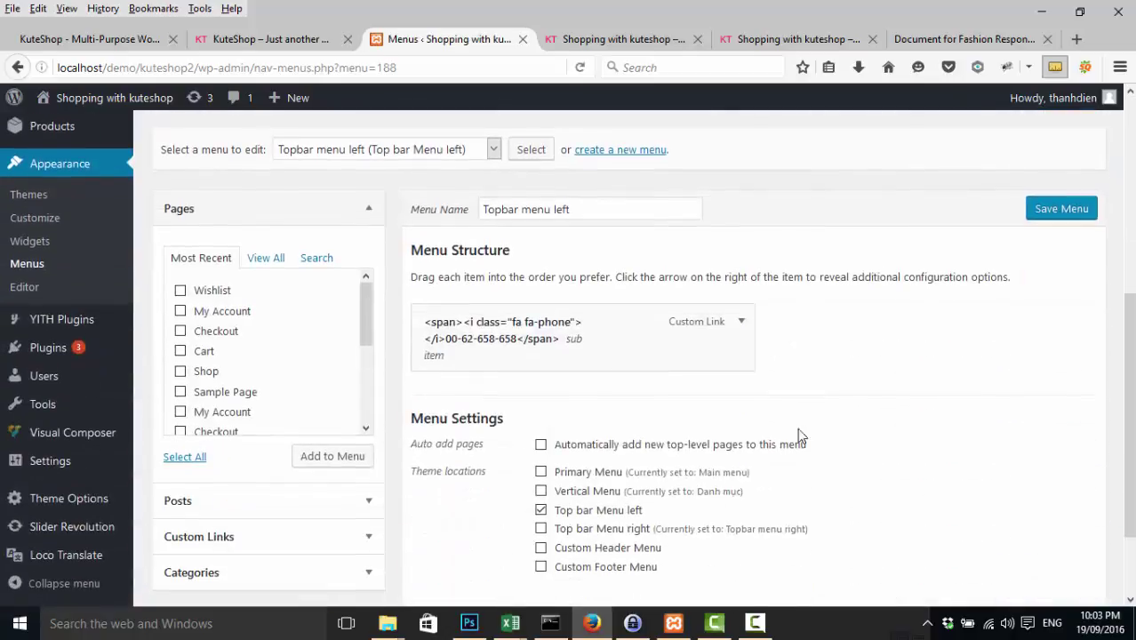
- Add a custom link to Topbar menu left with URL # and the copied fa fa-envelope "Contact us today !" HTML as link text
scroll(769, 422, "down", 3)
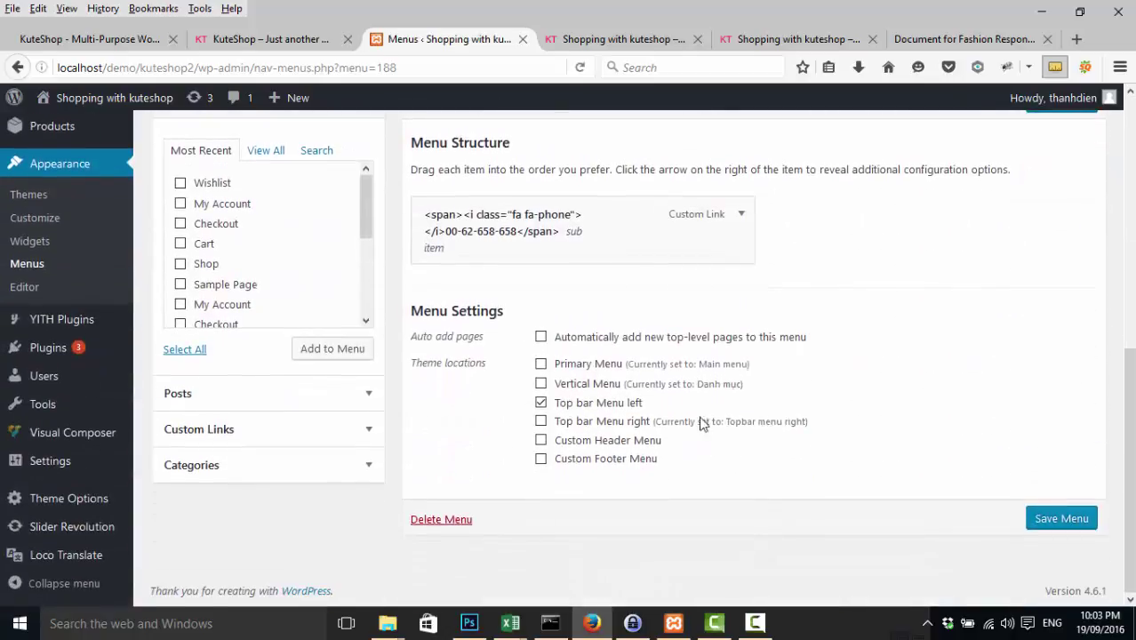
left_click(346, 431)
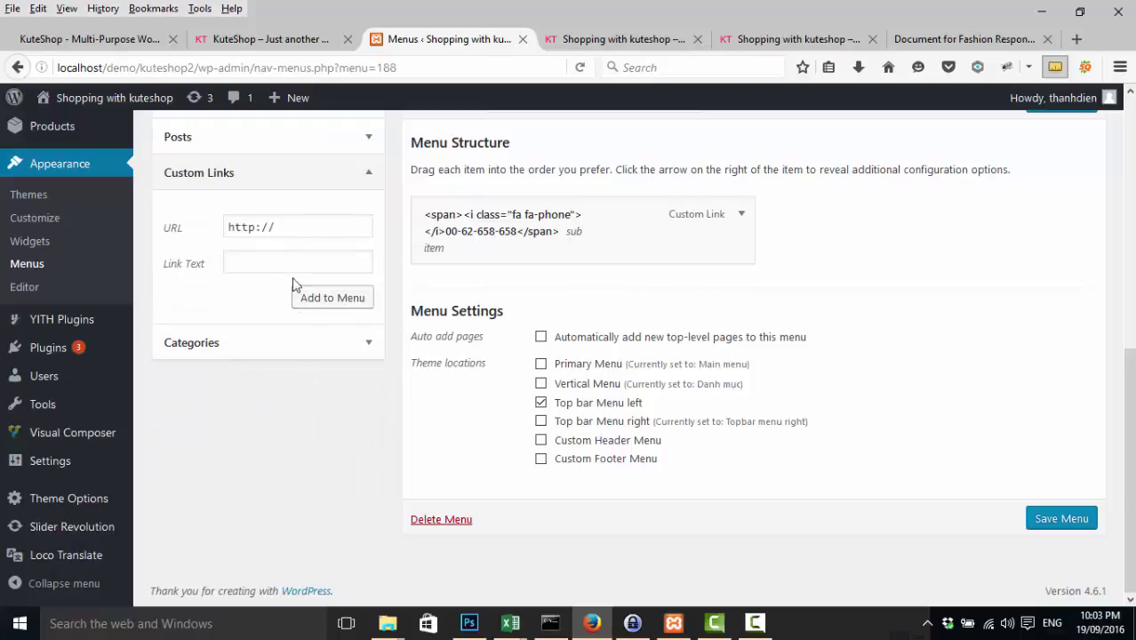
left_click(289, 262)
key("ctrl+v")
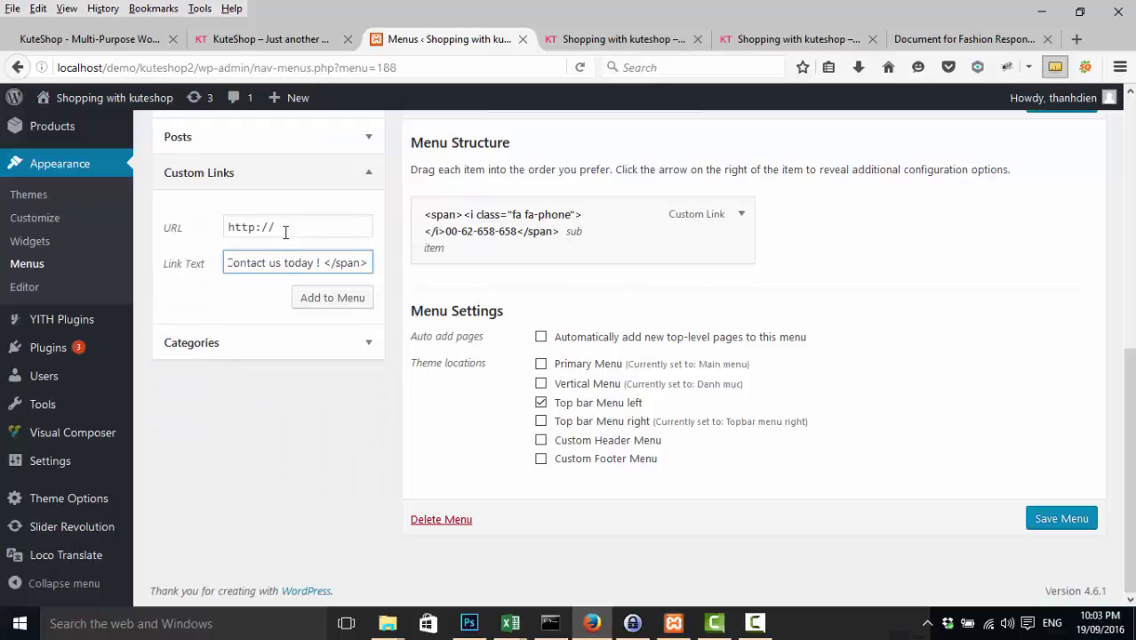
triple_click(286, 229)
type("#")
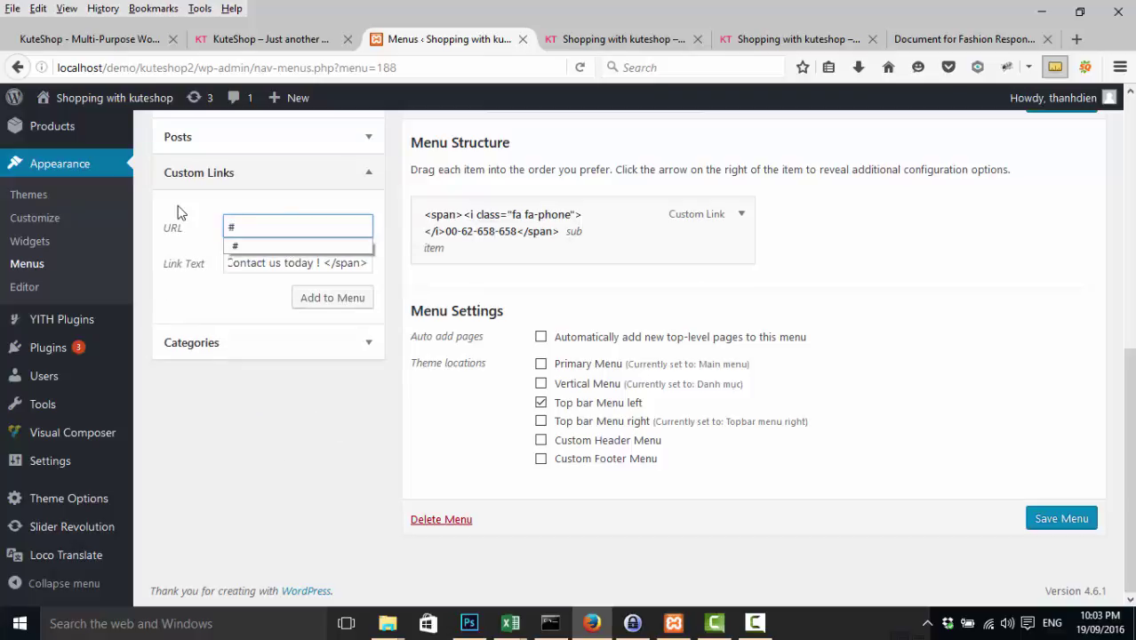
left_click(310, 302)
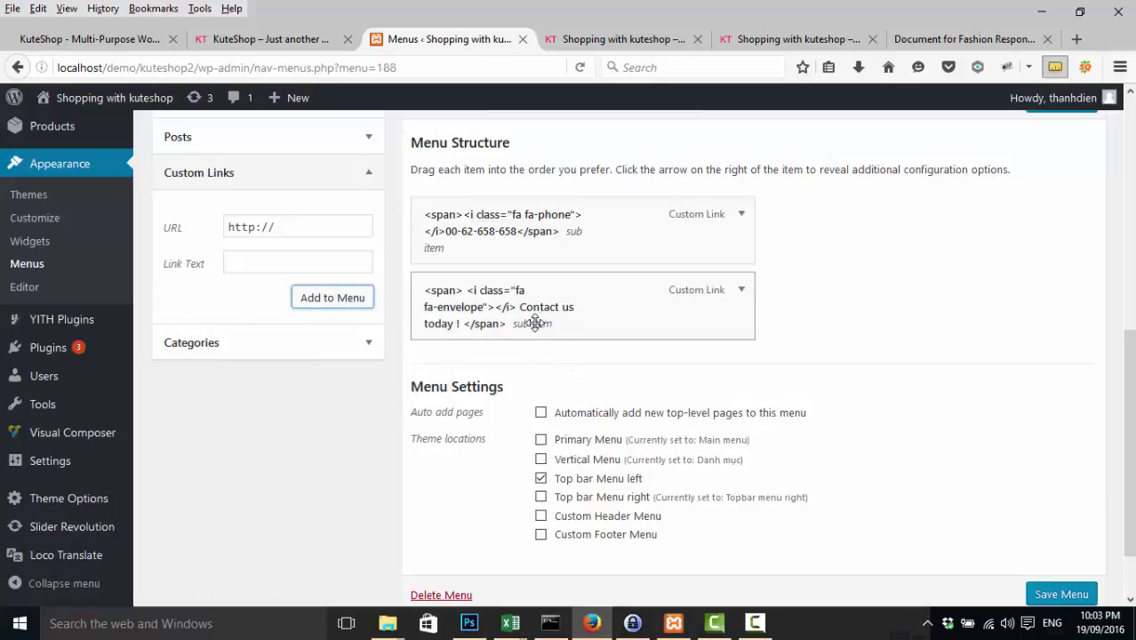
- In the contact item's navigation label, remove the spaces after the opening span tag and before "Contact us today !"
left_click(739, 294)
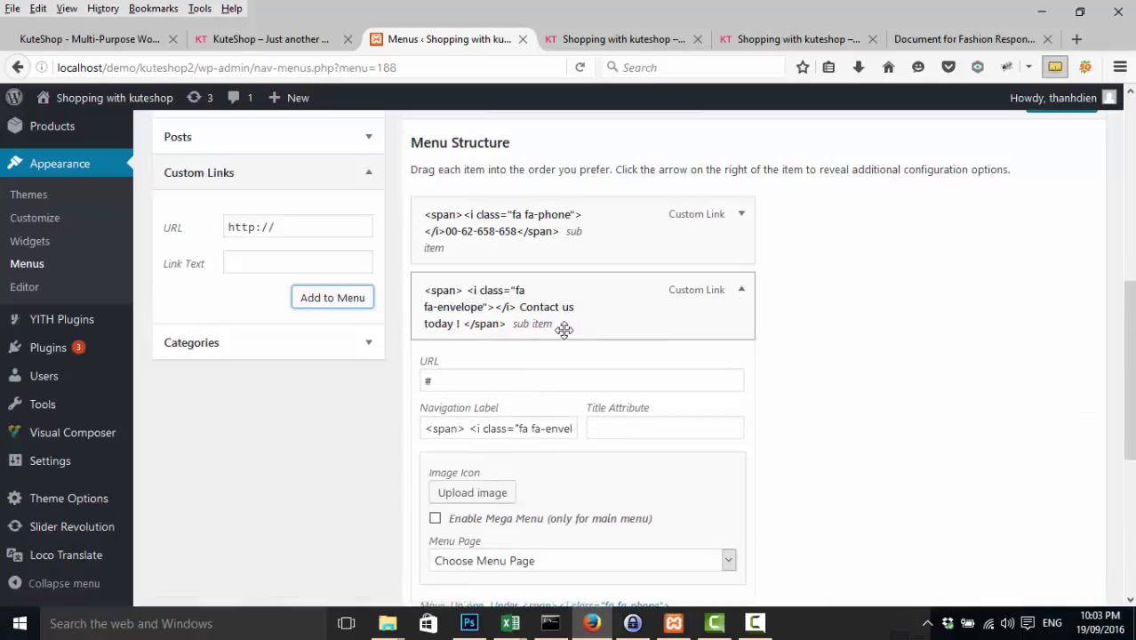
left_click(475, 428)
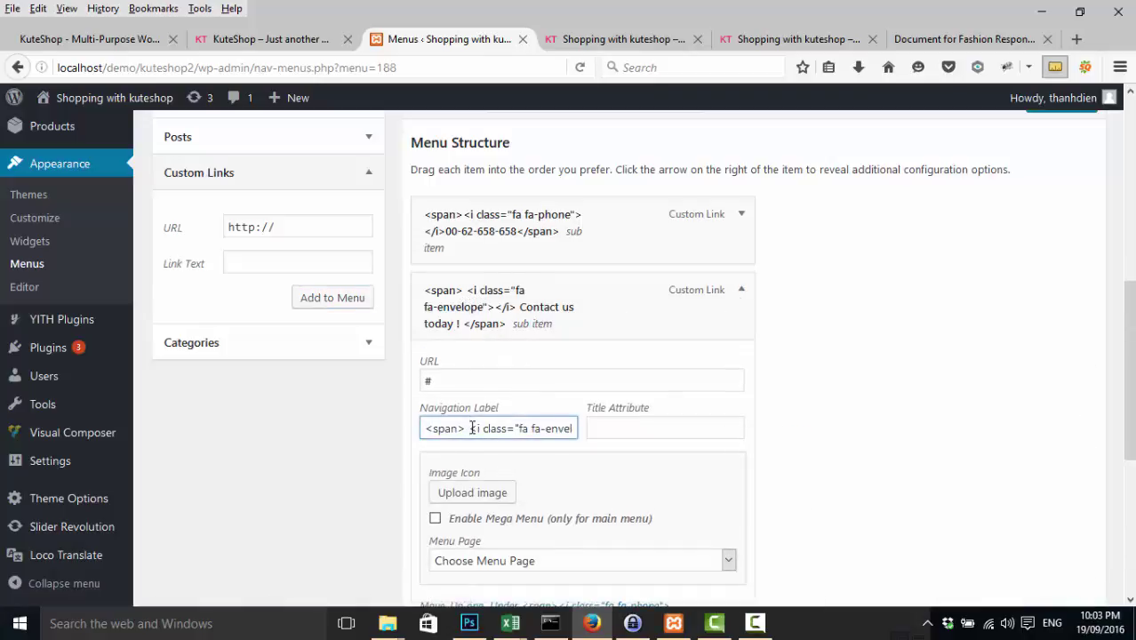
key("BackSpace")
left_click_drag(563, 430, 569, 432)
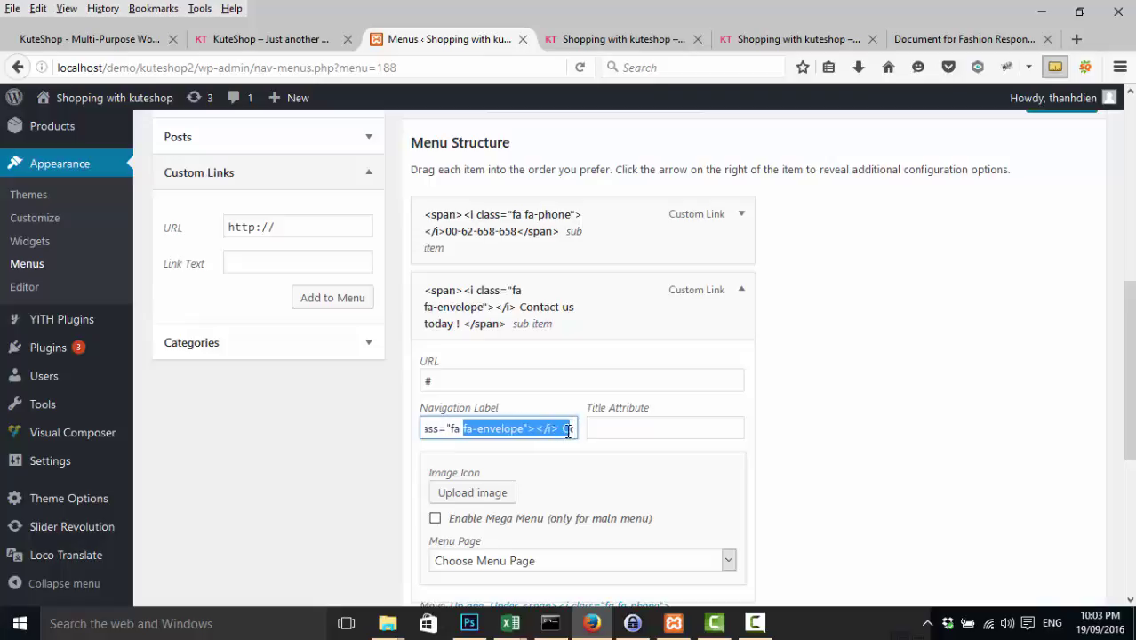
left_click(538, 429)
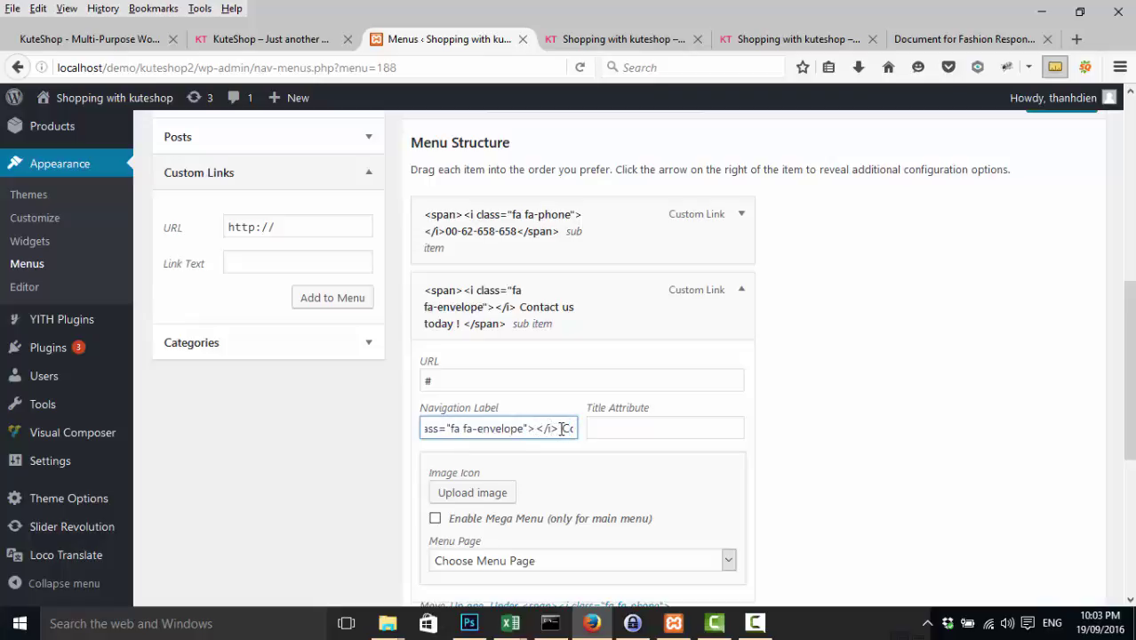
key("BackSpace")
type(">")
key("Delete")
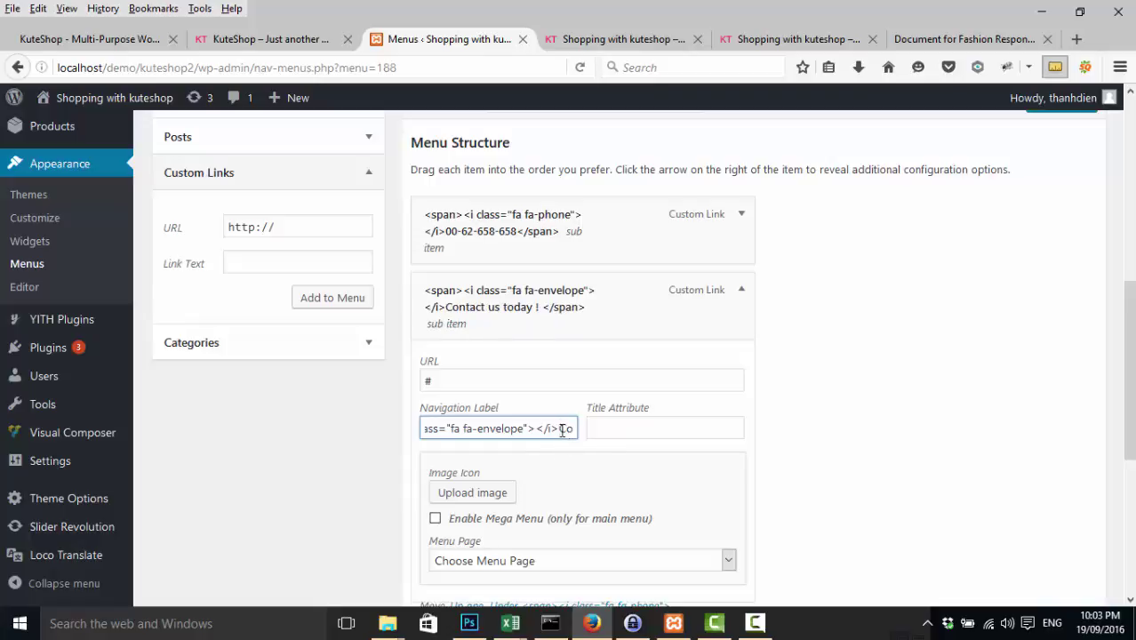
- Remove the space before the closing span tag in the contact item's navigation label and save the menu
left_click_drag(562, 431, 610, 441)
left_click(532, 430)
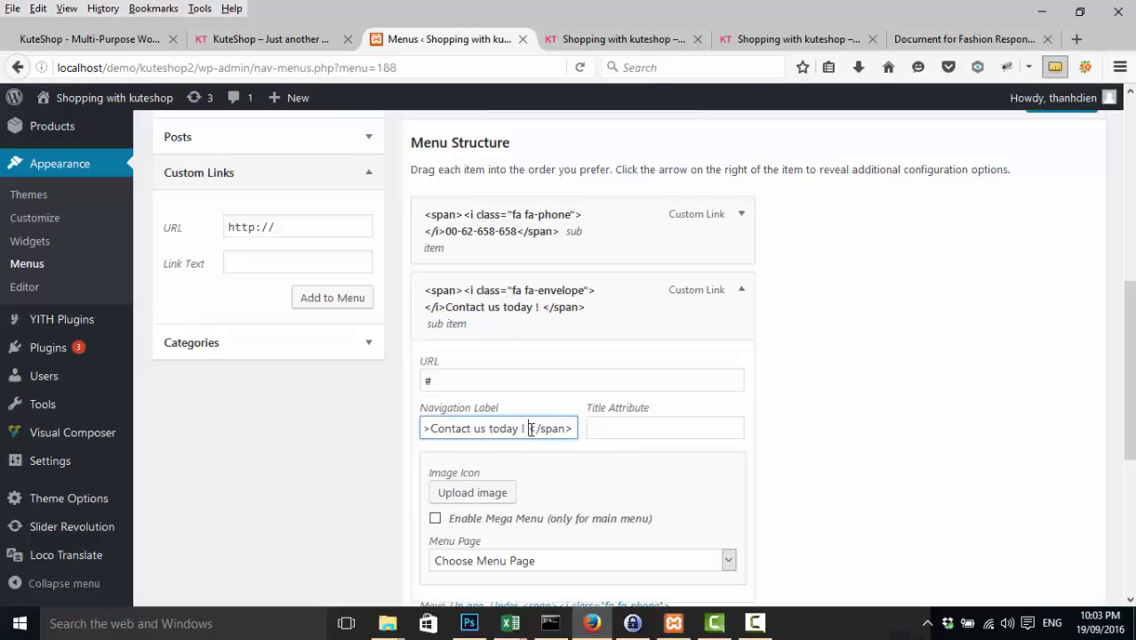
key("BackSpace")
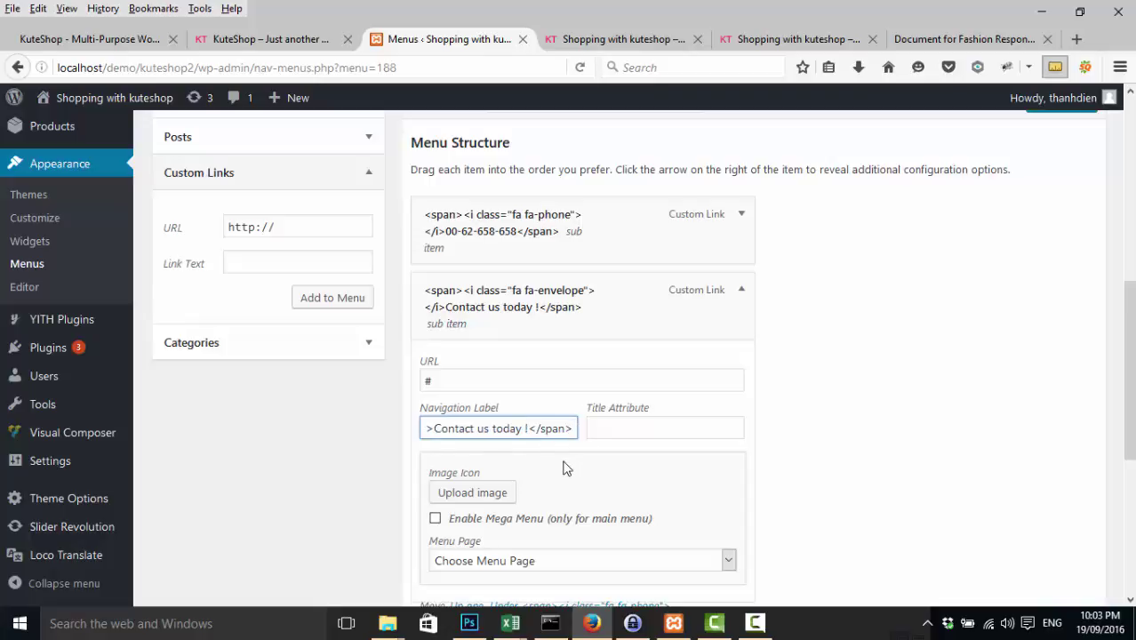
scroll(800, 480, "down", 3)
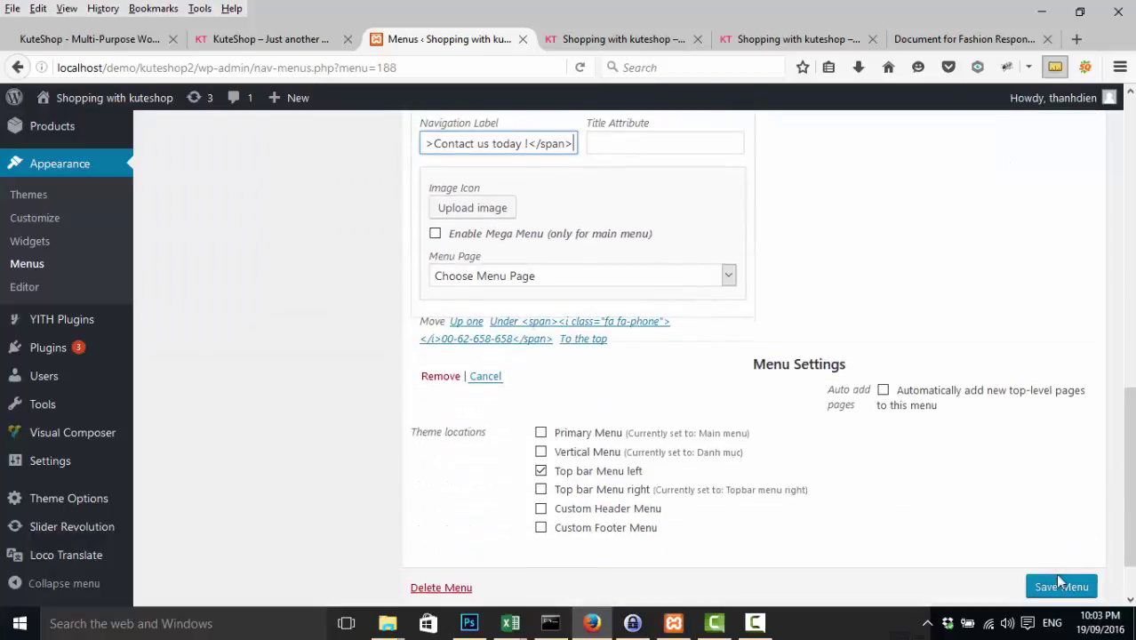
left_click(1059, 590)
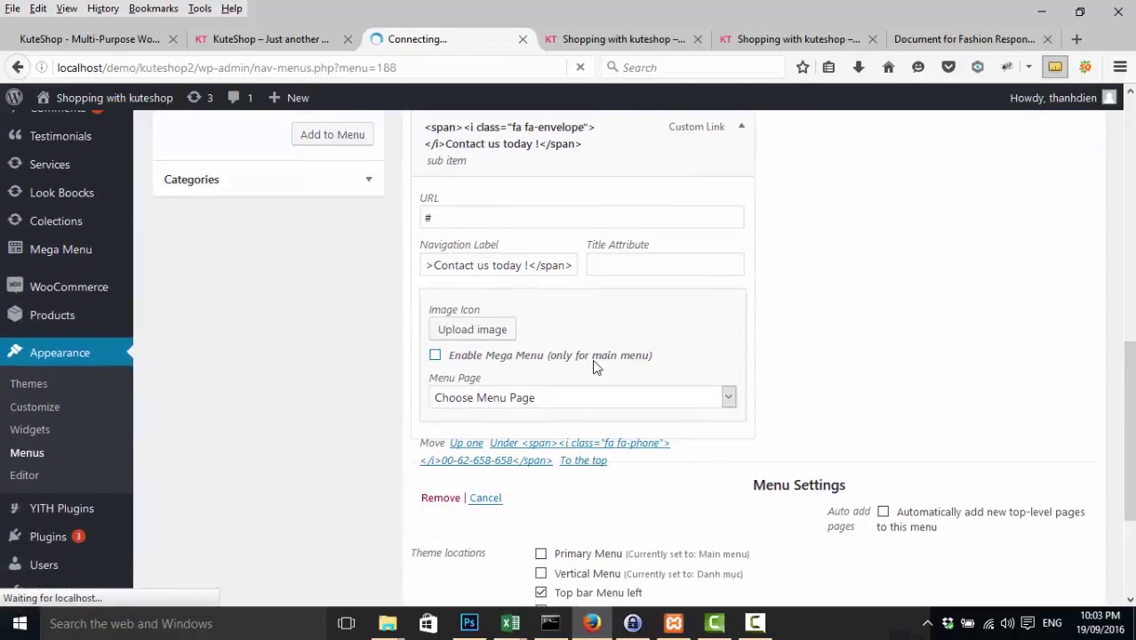
scroll(593, 367, "down", 4)
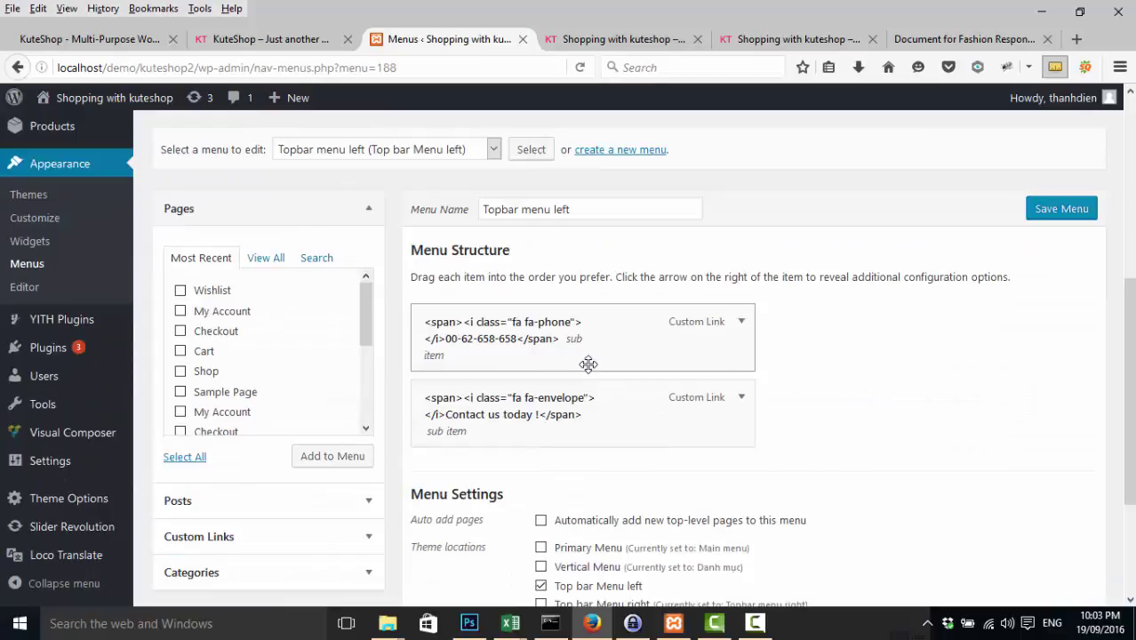
- Reload the local shop's home page and compare the icon spacing in its left top bar with the demo site
left_click(621, 41)
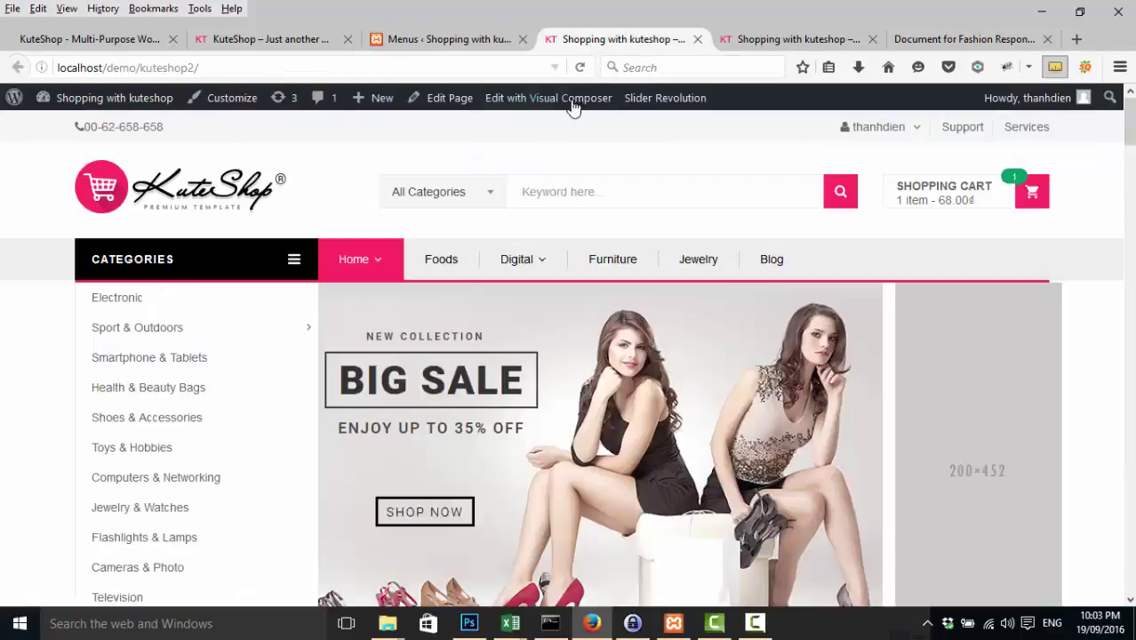
key("F5")
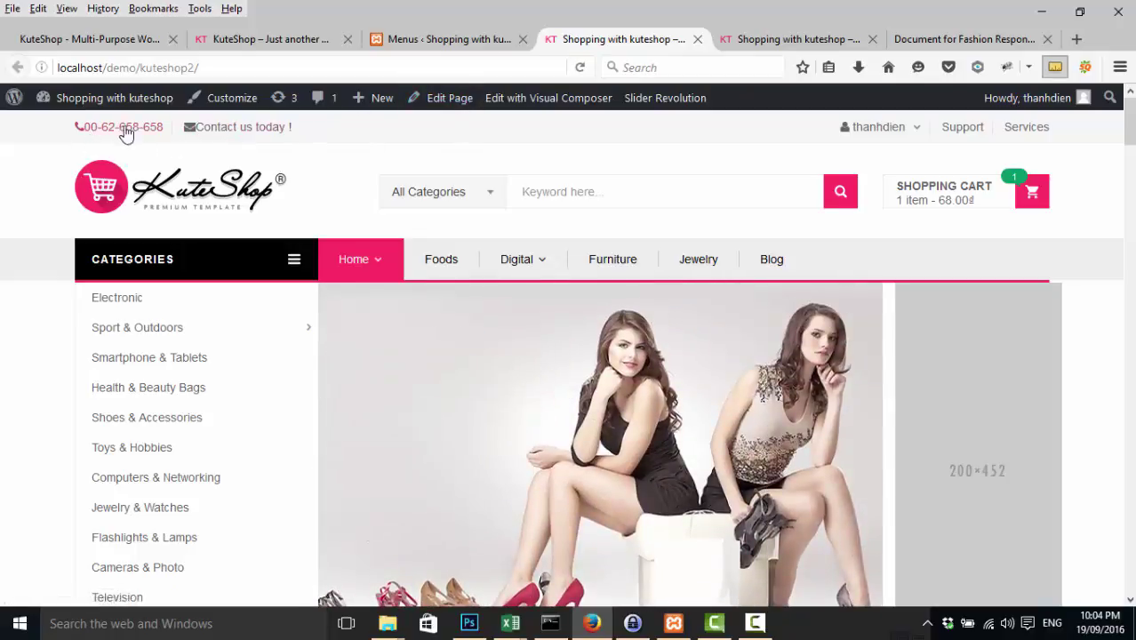
left_click(253, 40)
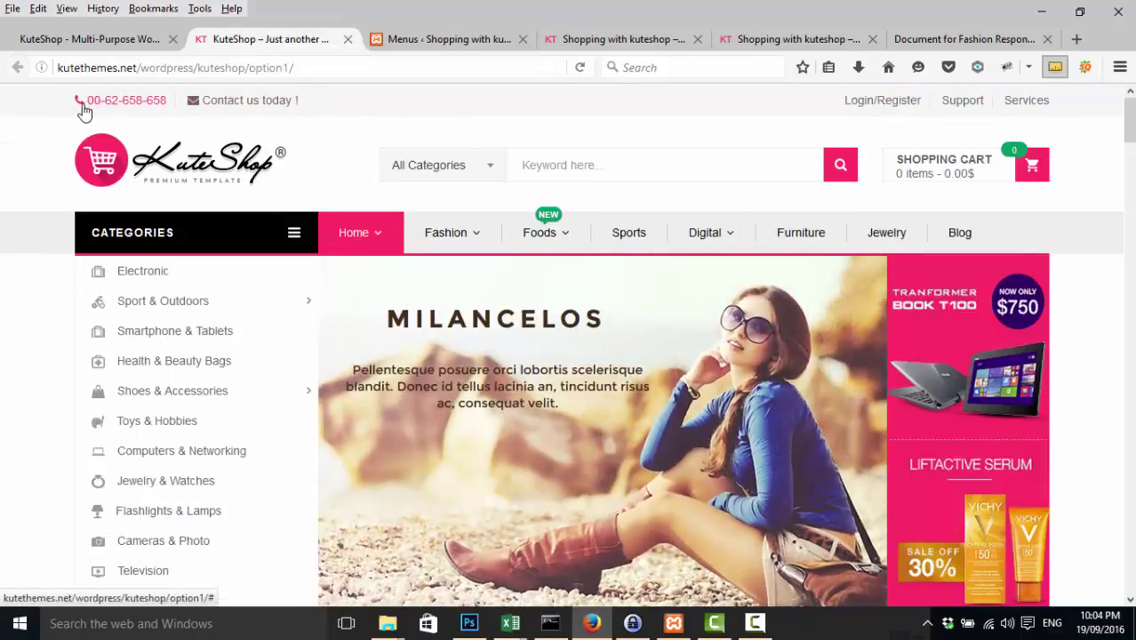
left_click(587, 39)
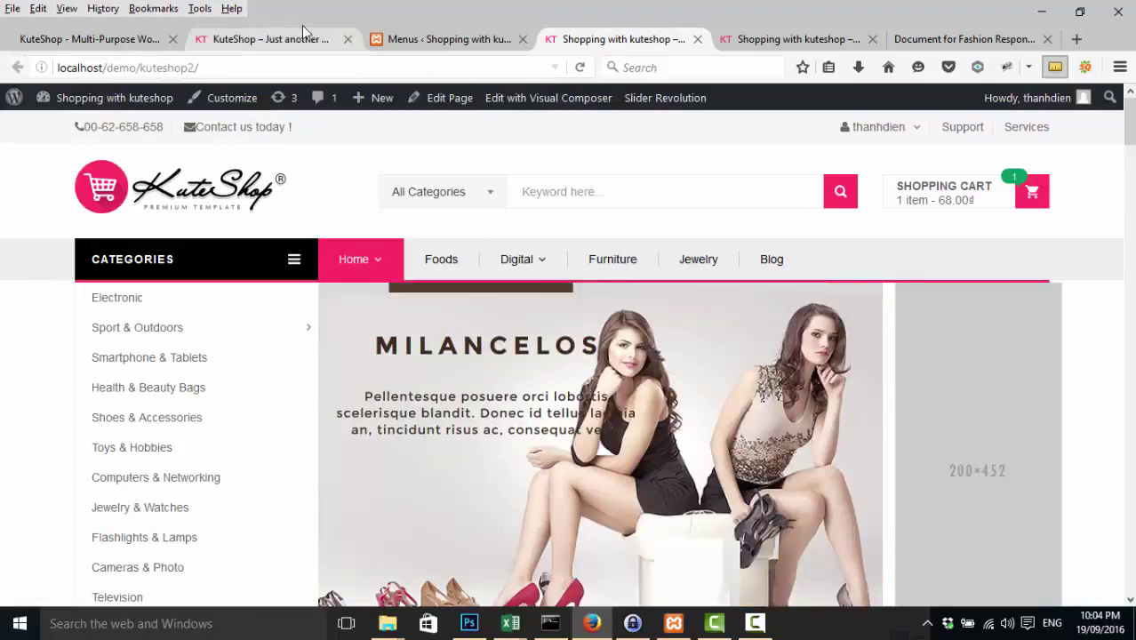
- Insert a space between the closing i tag and the phone number in the phone item's navigation label
left_click(382, 39)
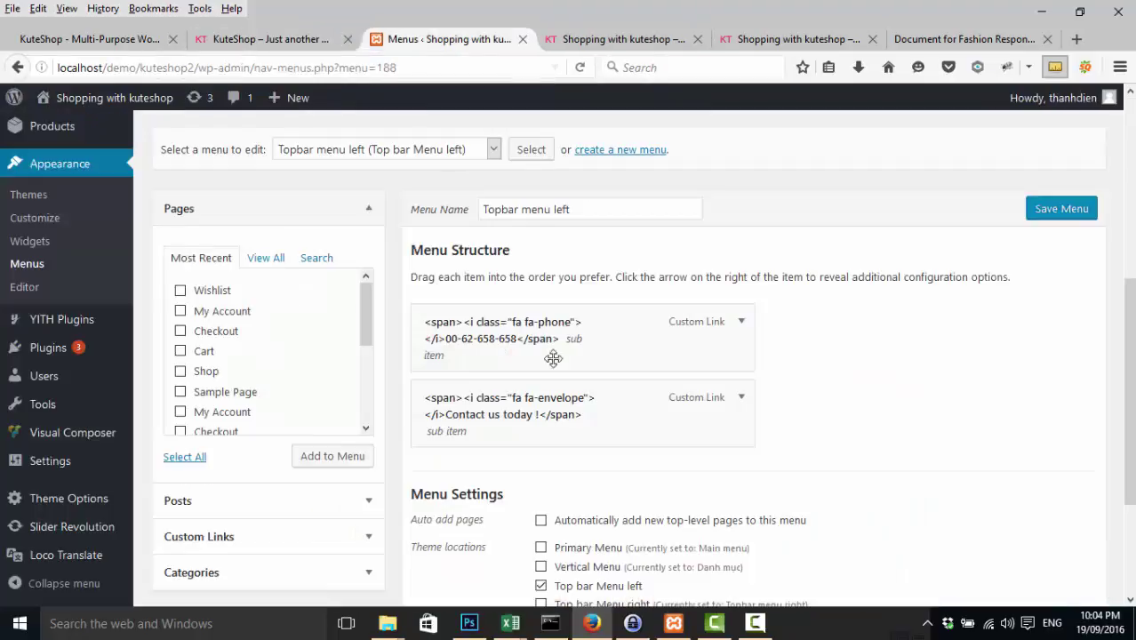
left_click(741, 324)
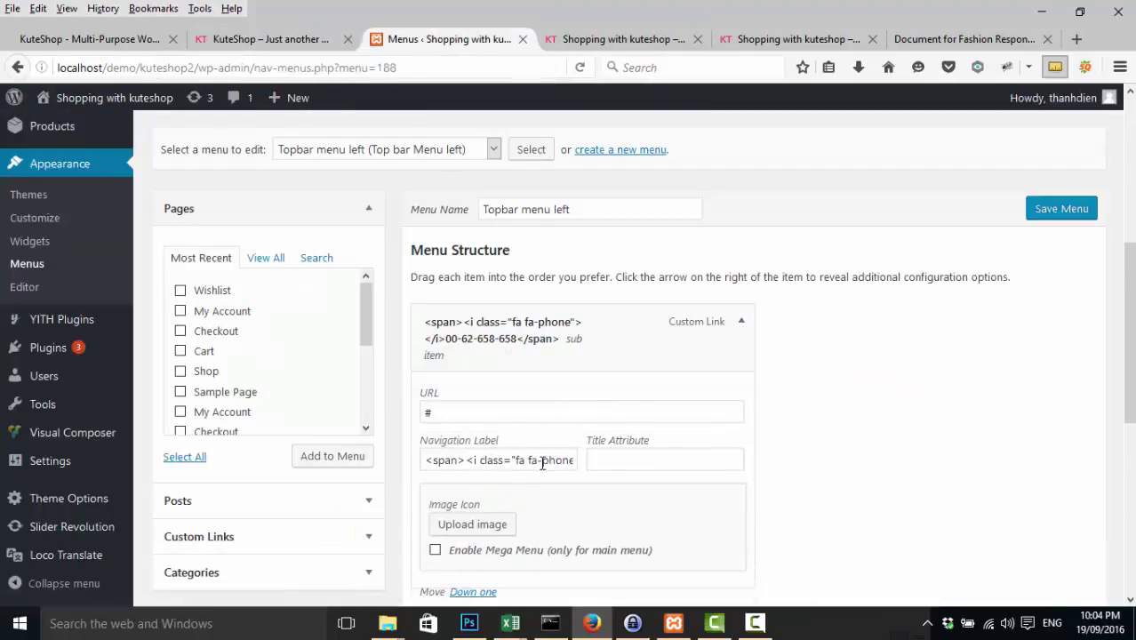
left_click_drag(543, 462, 614, 471)
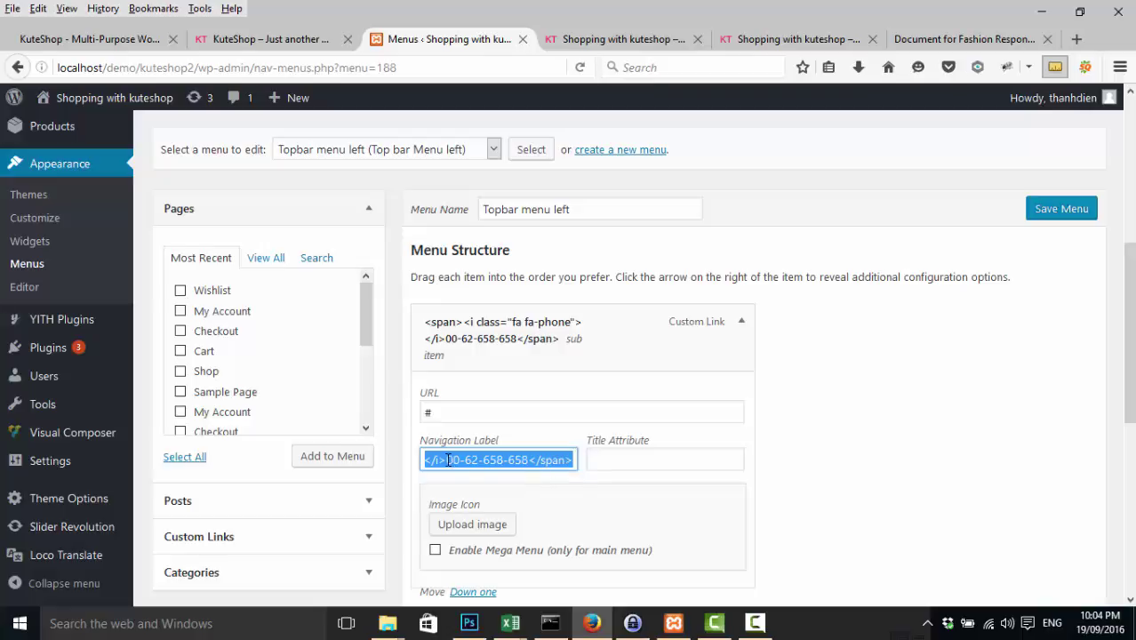
left_click(449, 460)
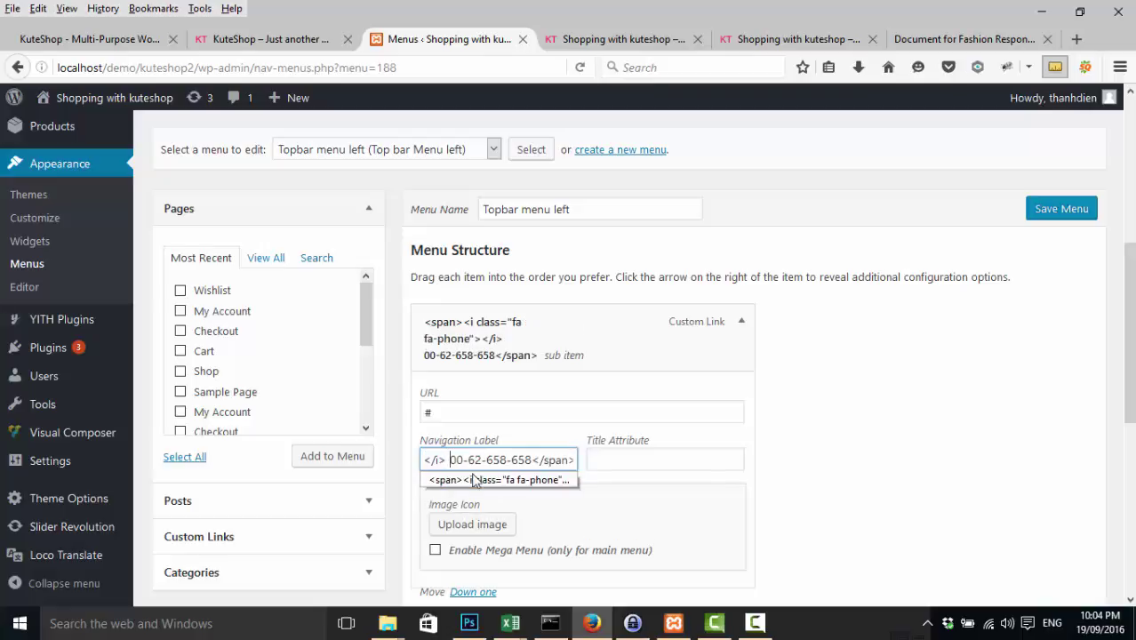
left_click(847, 380)
- Insert a space between the closing i tag and "Contact us today !" in the contact item's navigation label
scroll(694, 454, "down", 2)
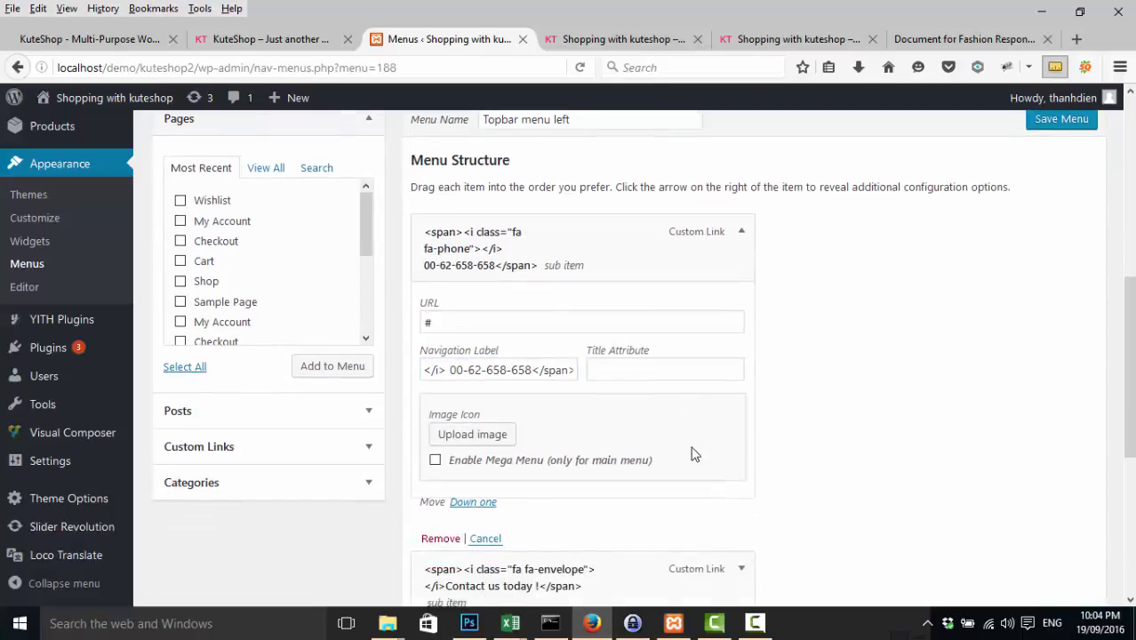
scroll(694, 454, "down", 2)
scroll(748, 307, "up", 2)
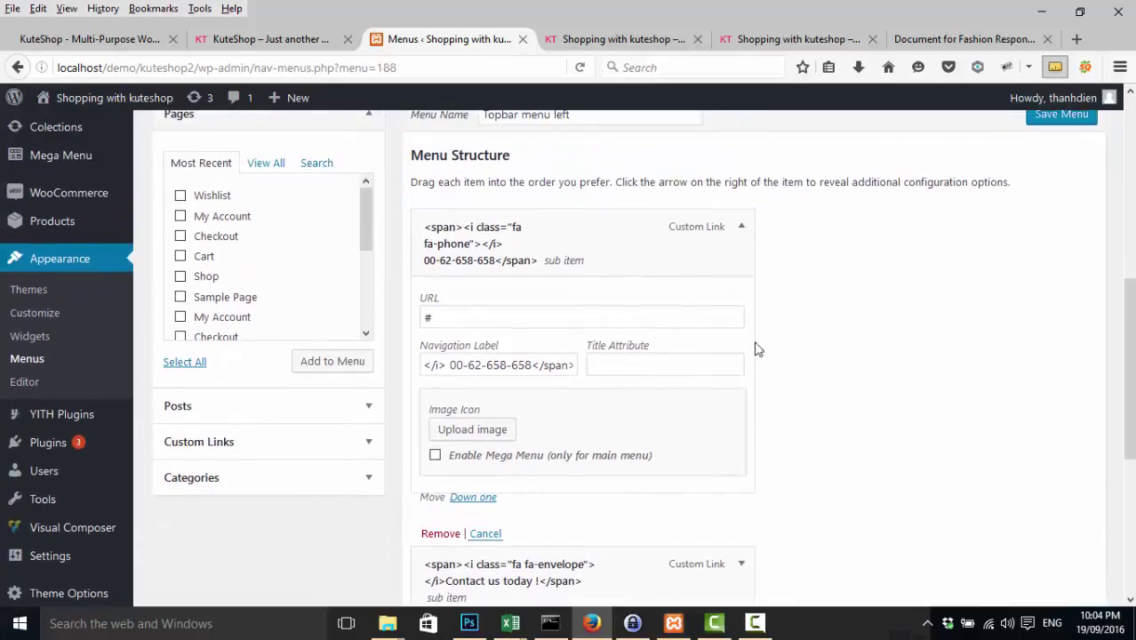
scroll(756, 350, "down", 4)
left_click(740, 373)
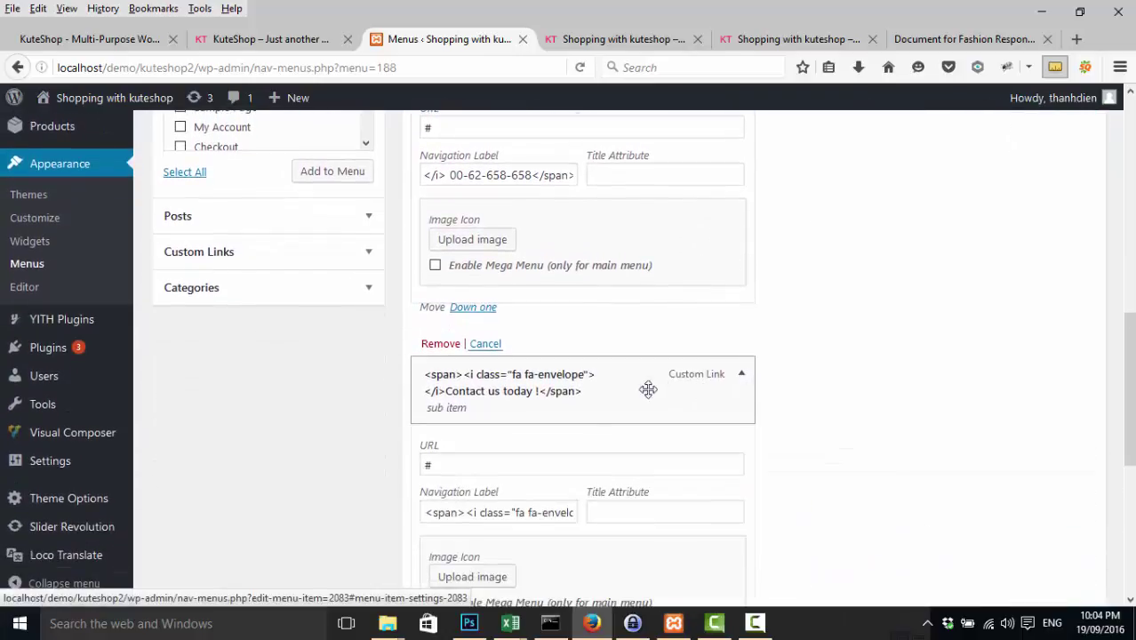
left_click_drag(526, 518, 580, 515)
left_click(490, 515)
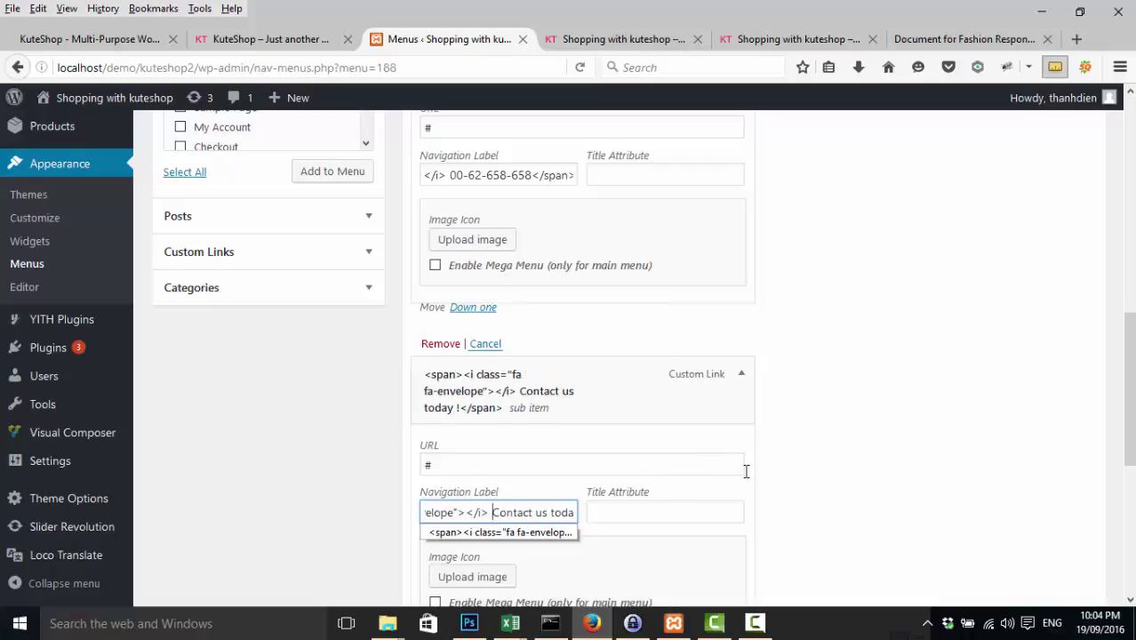
- Save the Topbar menu left and reload the local shop's home page to check its left top bar
scroll(745, 468, "up", 5)
left_click(1040, 209)
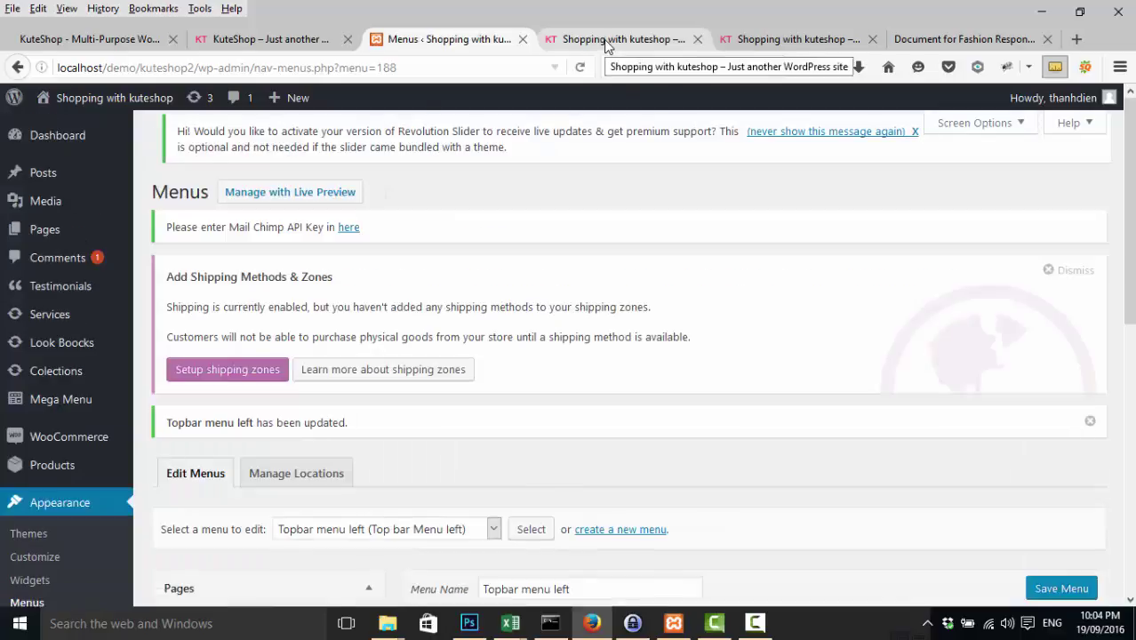
left_click(604, 39)
key("F5")
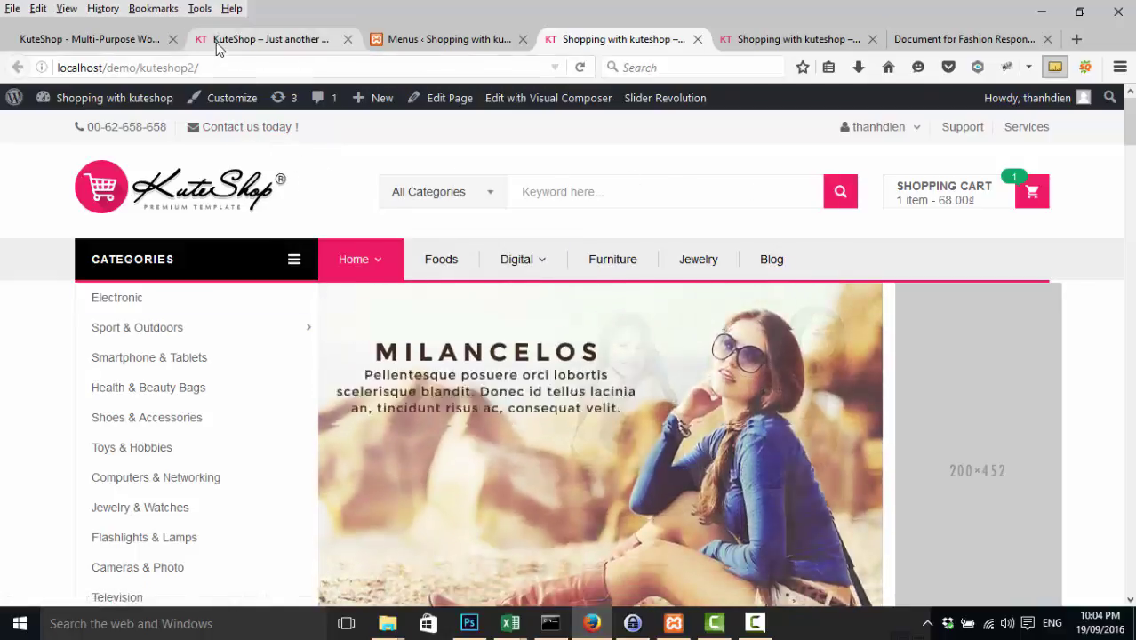
- Inspect the header and top bar markup of the KuteShop demo site with Firebug's element picker
left_click(262, 39)
right_click(74, 142)
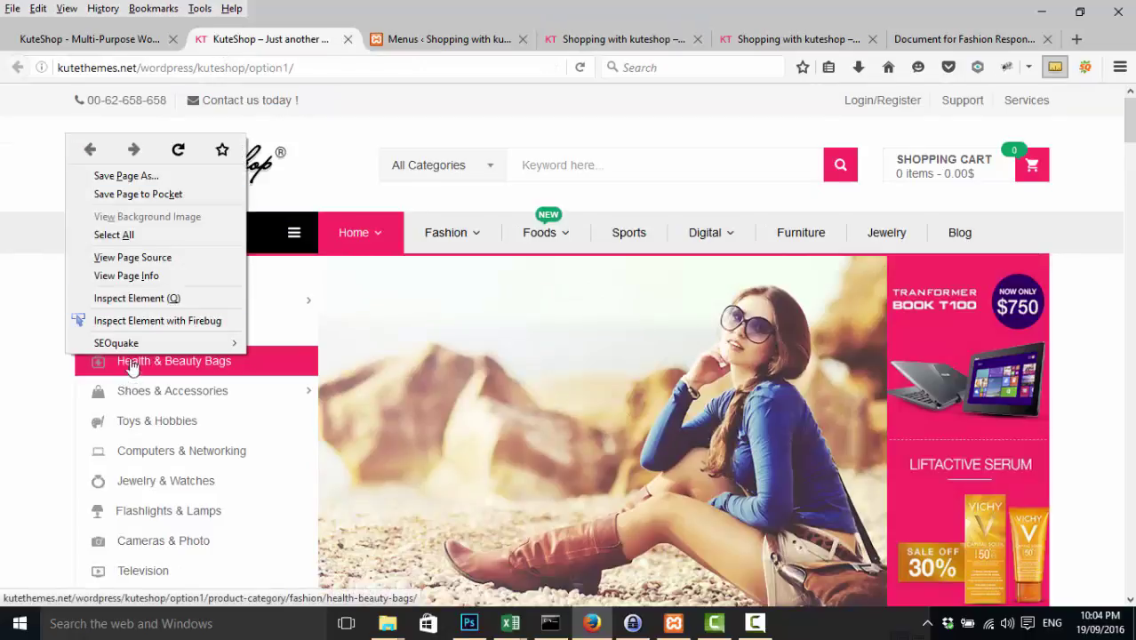
left_click(144, 321)
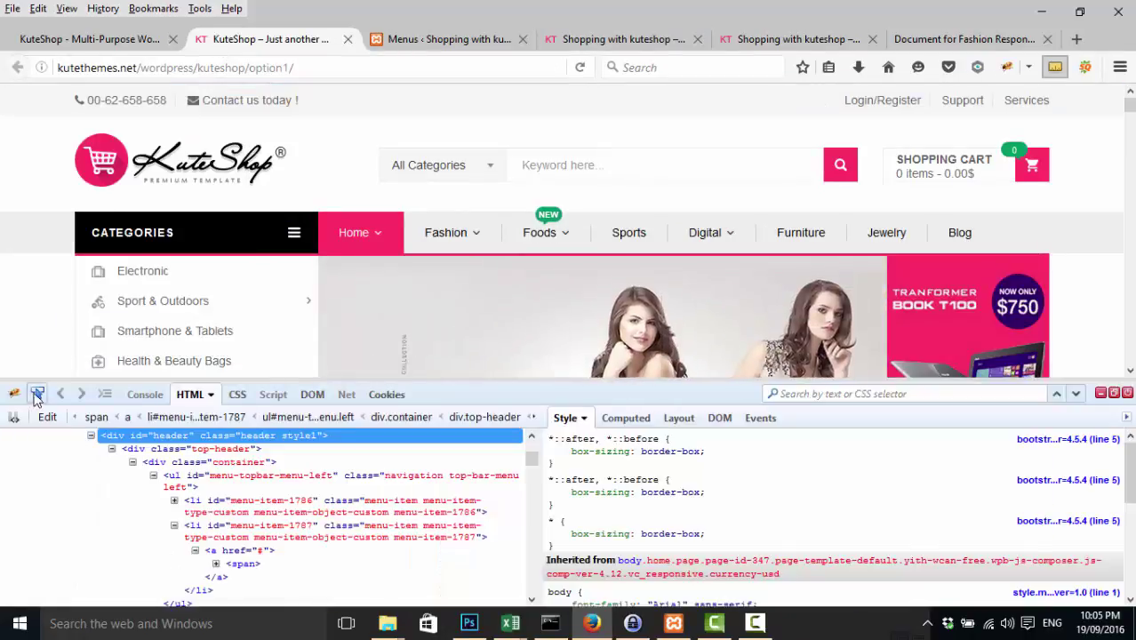
left_click(36, 397)
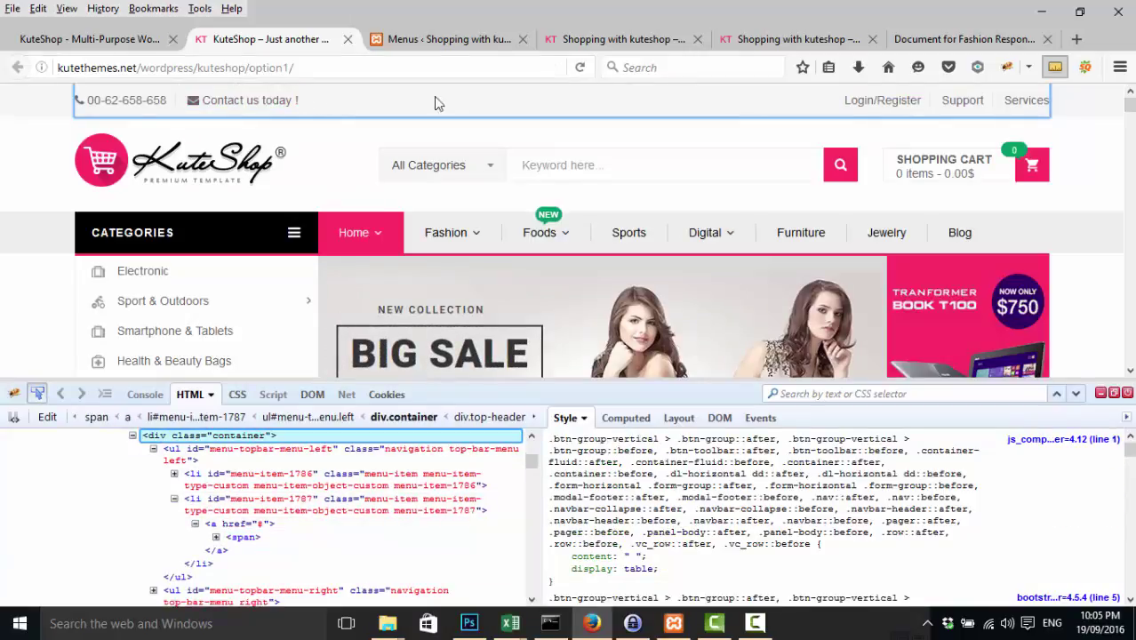
- Open Google in a new tab and view the browser's version information
left_click(1079, 40)
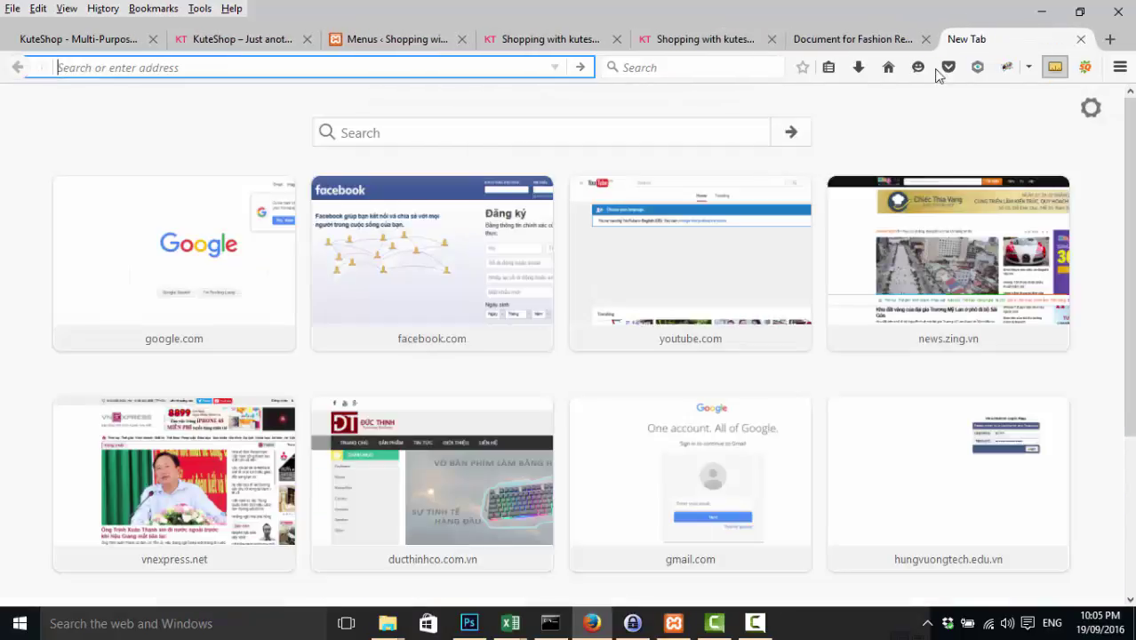
type("google.com/")
key("Return")
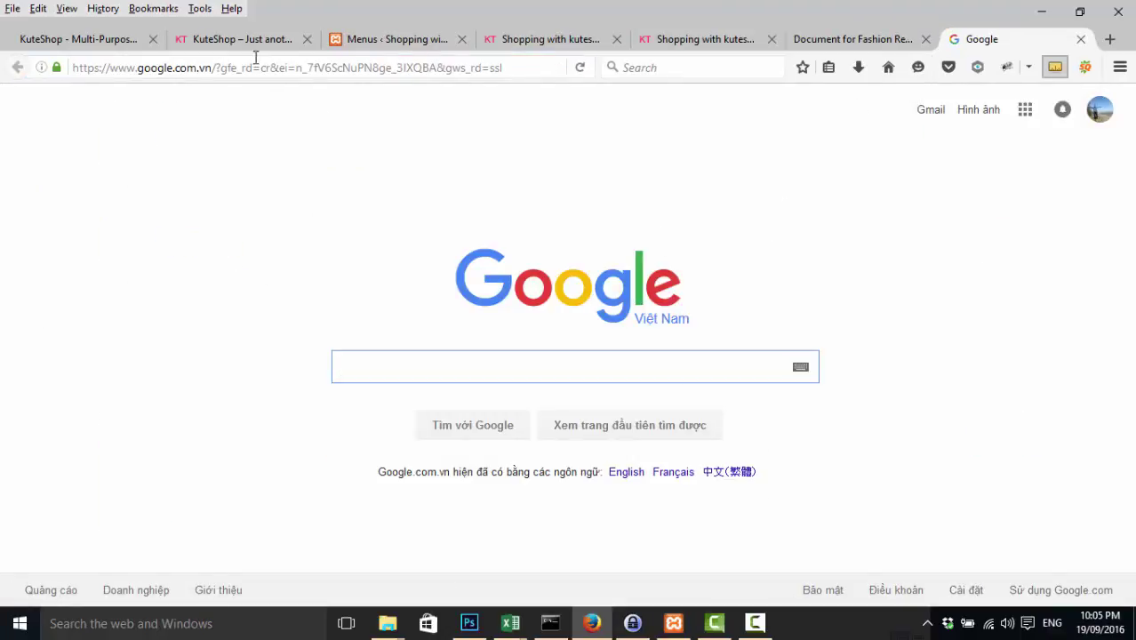
left_click(232, 9)
left_click(256, 179)
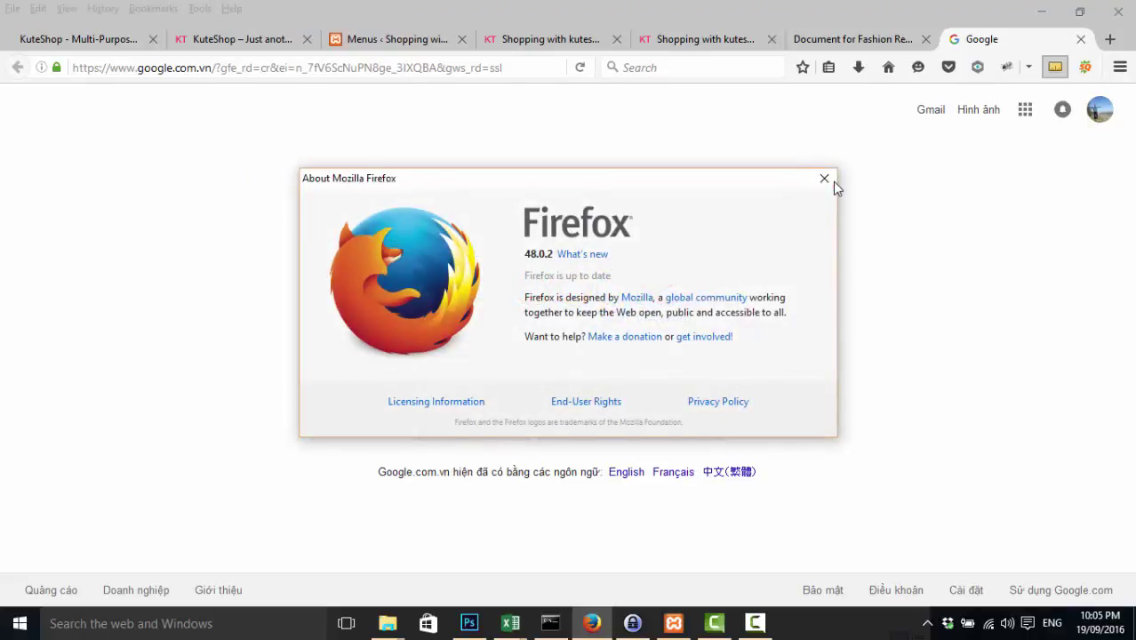
left_click(825, 179)
- Search Google for "fire bug" and open the Firebug add-on page on the Mozilla site
type("fr")
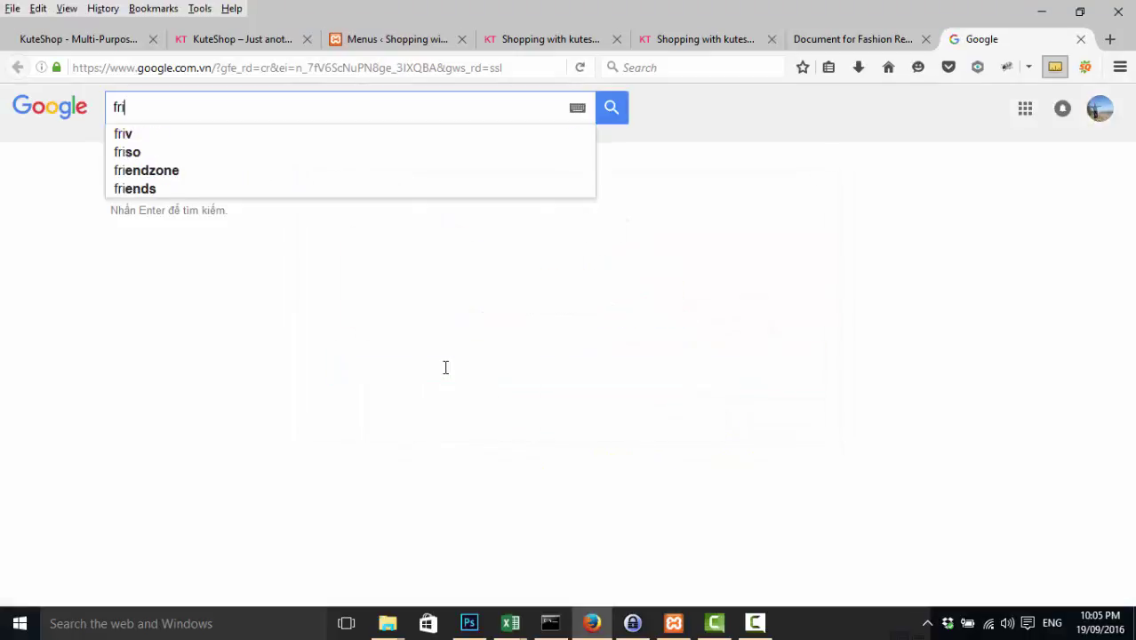
key("BackSpace")
type("i")
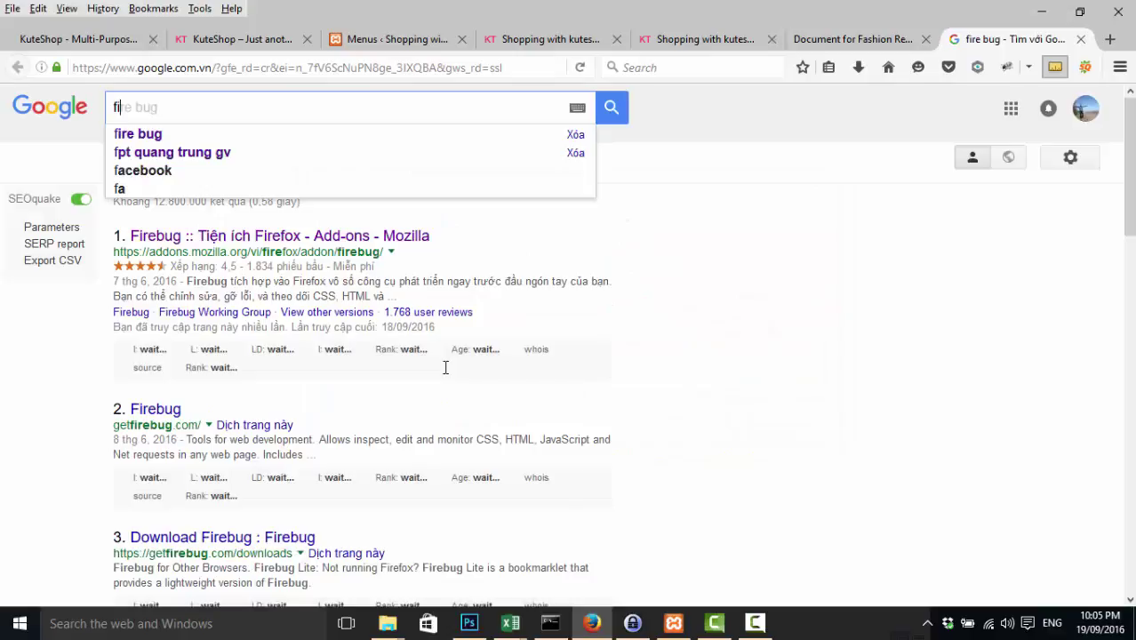
type("re bug")
key("Return")
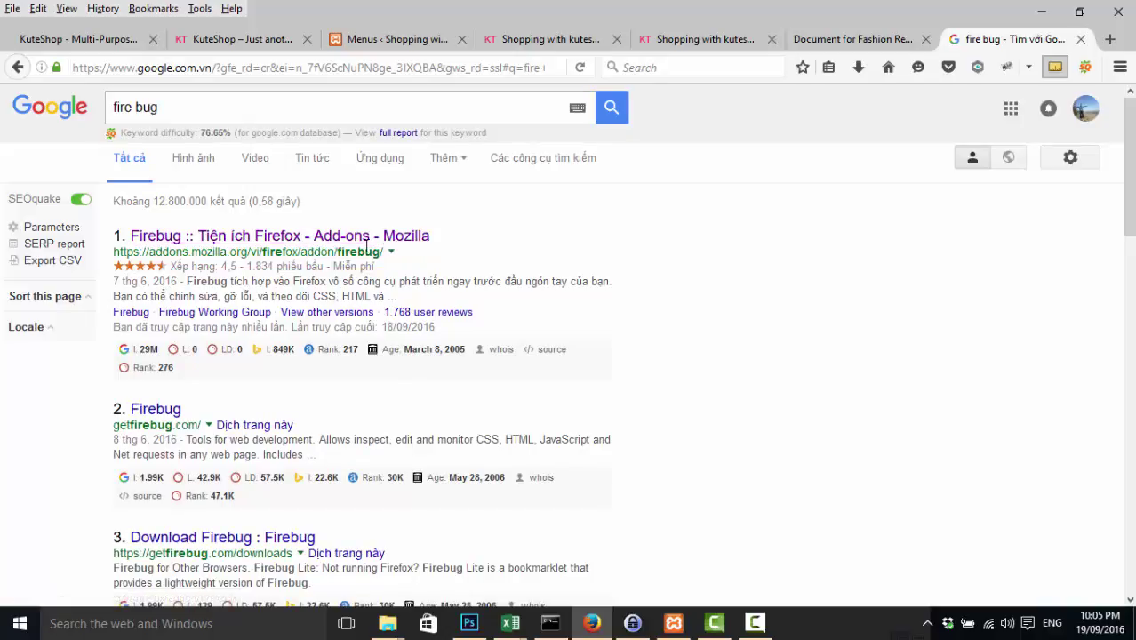
left_click(356, 242)
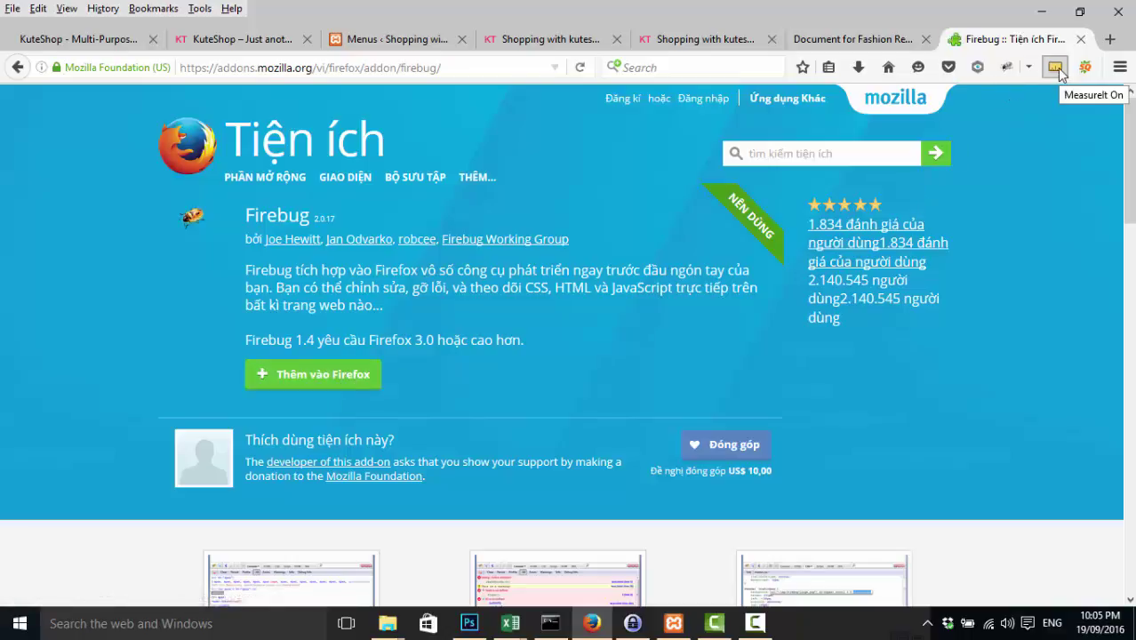
- Search Google for "measure it", view the MeasureIt add-on page on the Mozilla site and close the tab
left_click(252, 71)
type("google.com/")
key("Return")
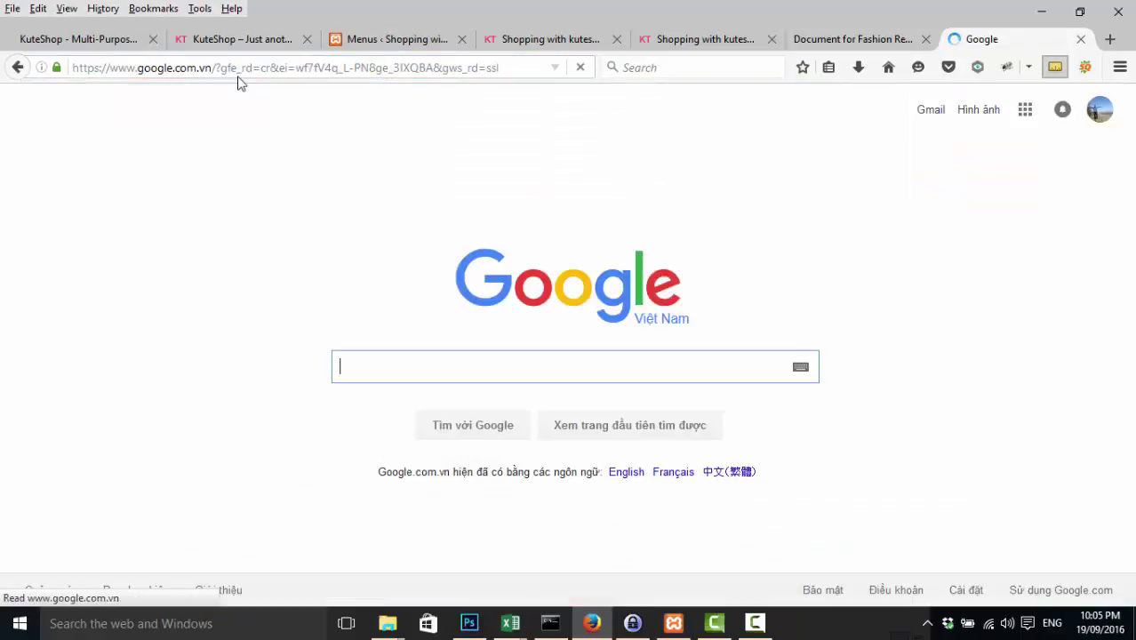
type("me")
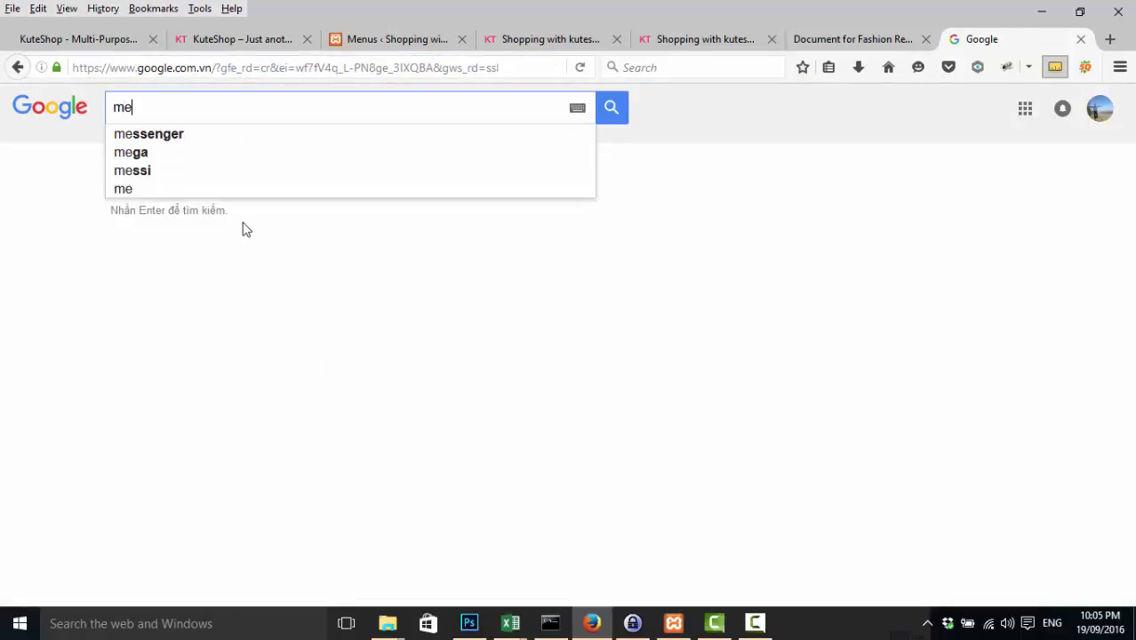
type("sua")
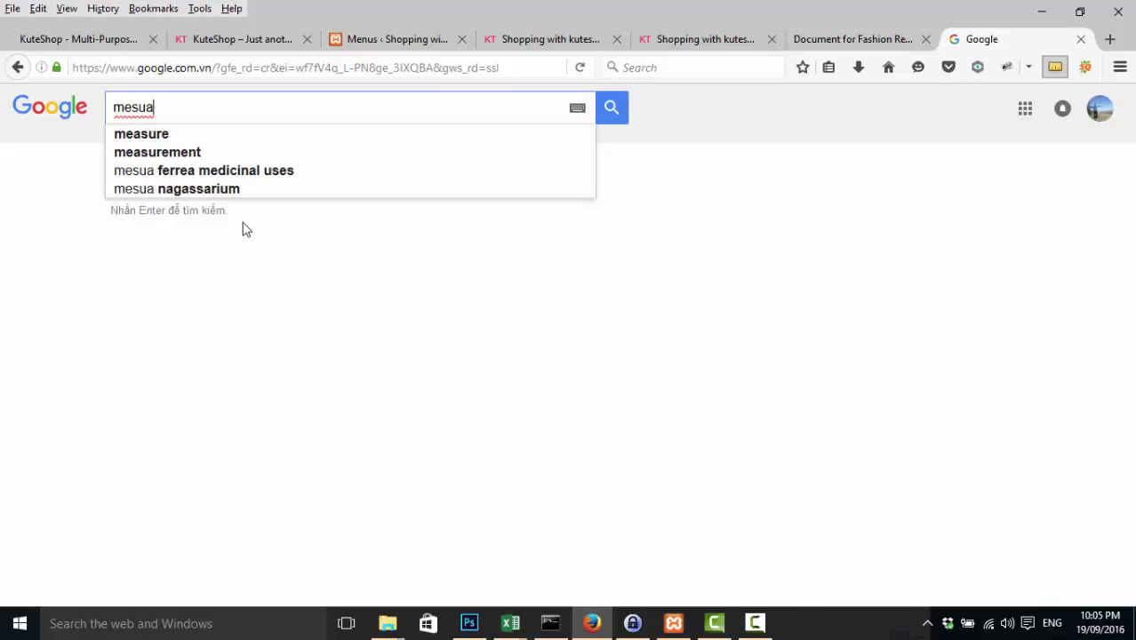
key("Down")
type("it")
key("Return")
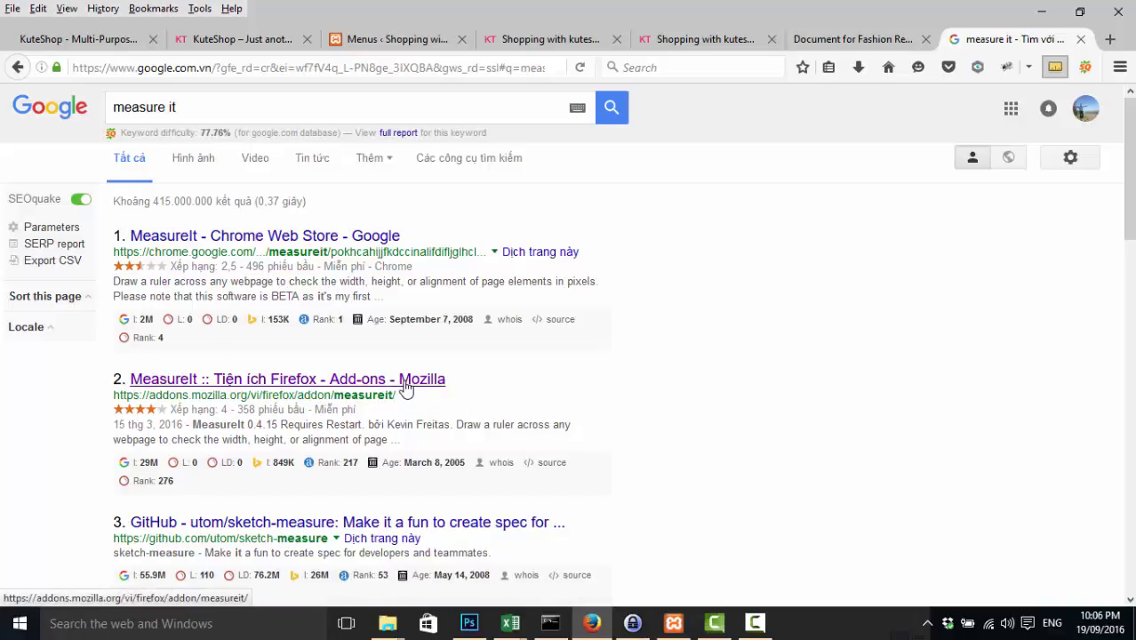
left_click(332, 385)
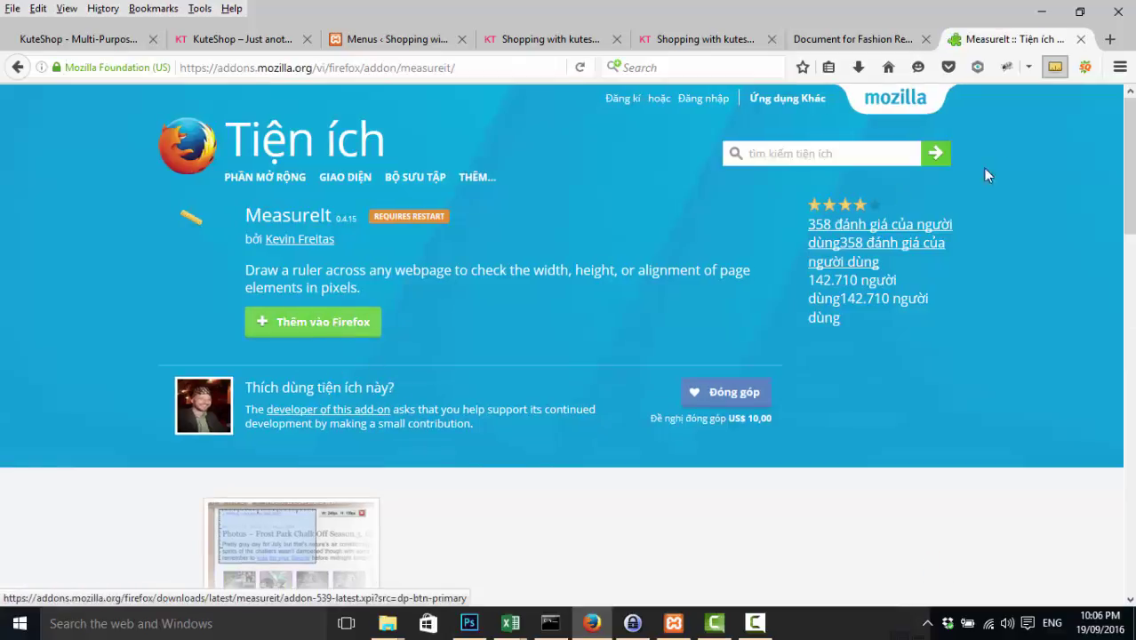
left_click(1081, 39)
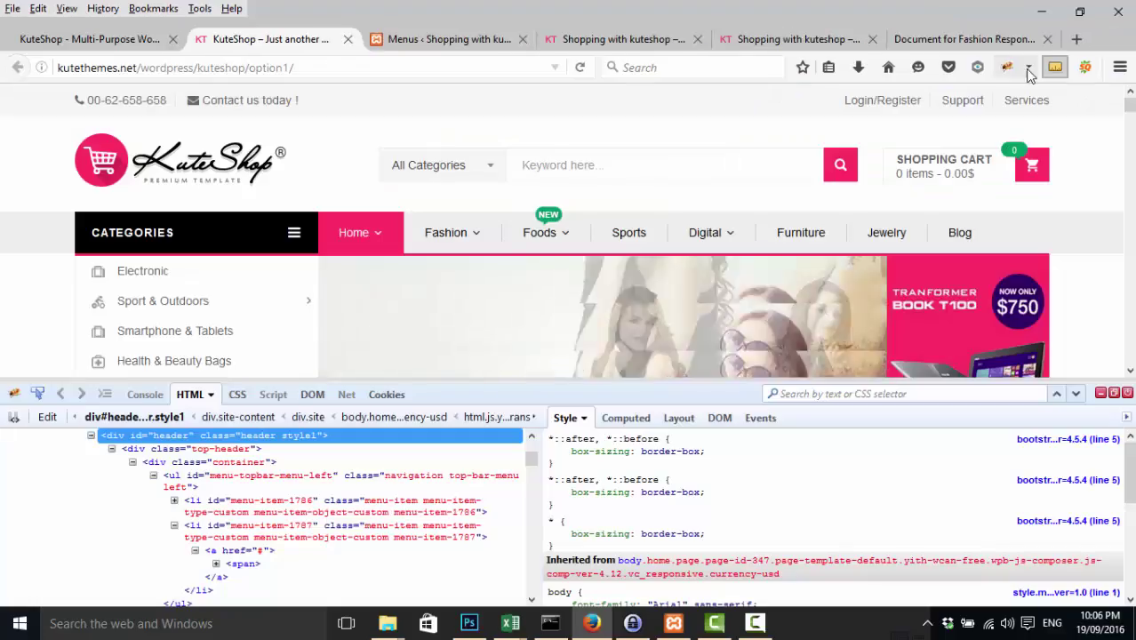
- Measure the demo site's logo area with the MeasureIt ruler, then dismiss the ruler and Firebug
left_click(1053, 69)
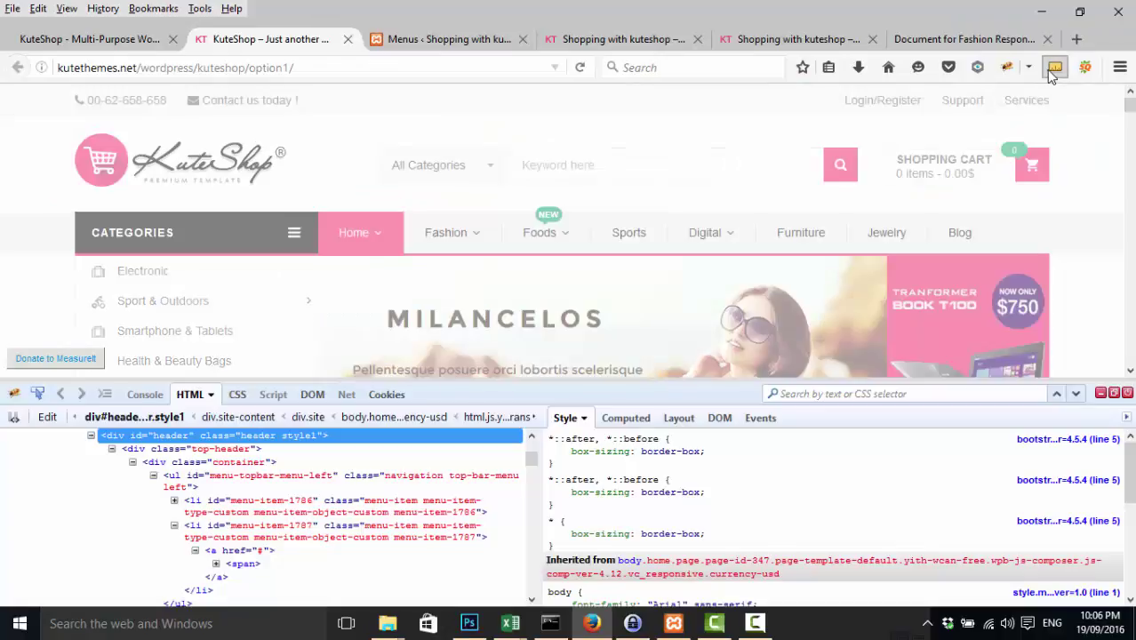
left_click_drag(66, 127, 307, 192)
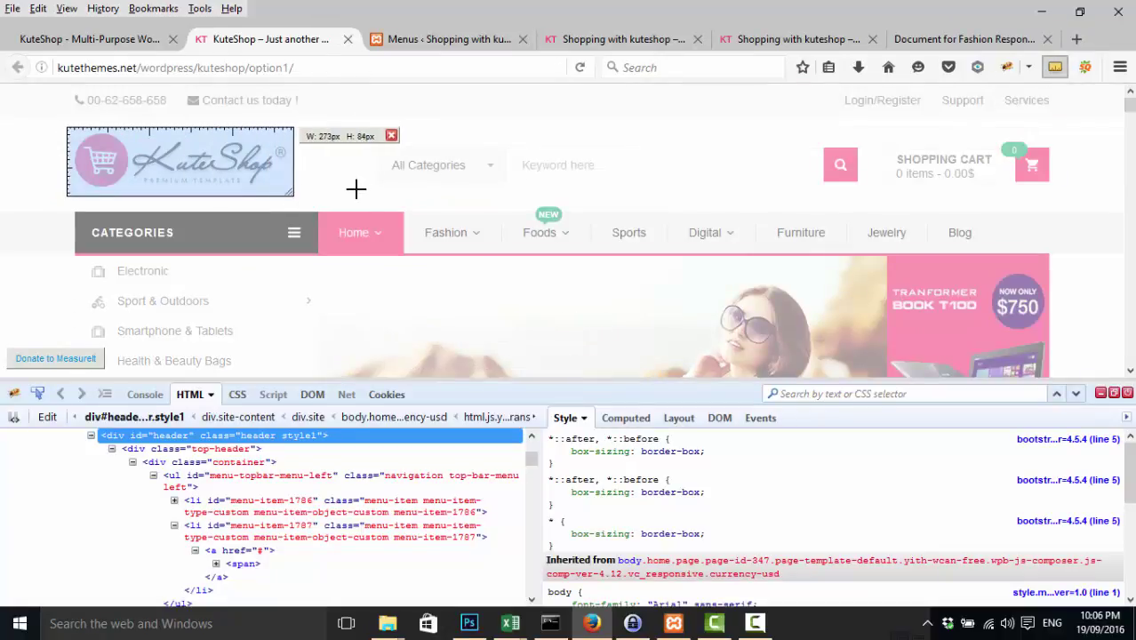
key("Escape")
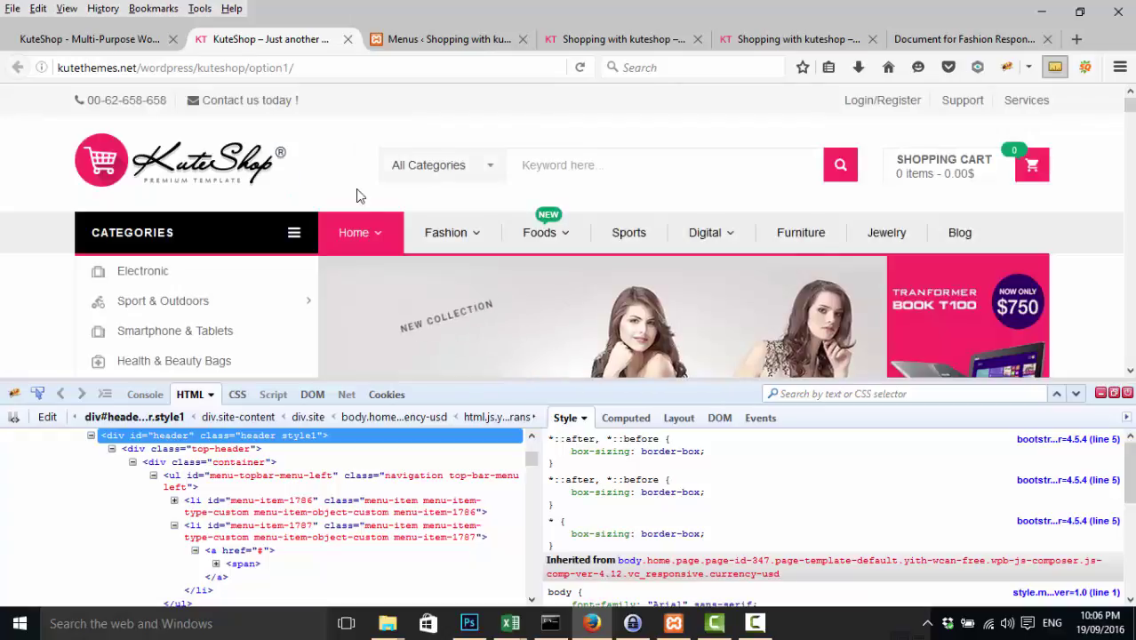
left_click(1127, 393)
- Open the logo image from the demo site's header on its own page
scroll(411, 261, "down", 1)
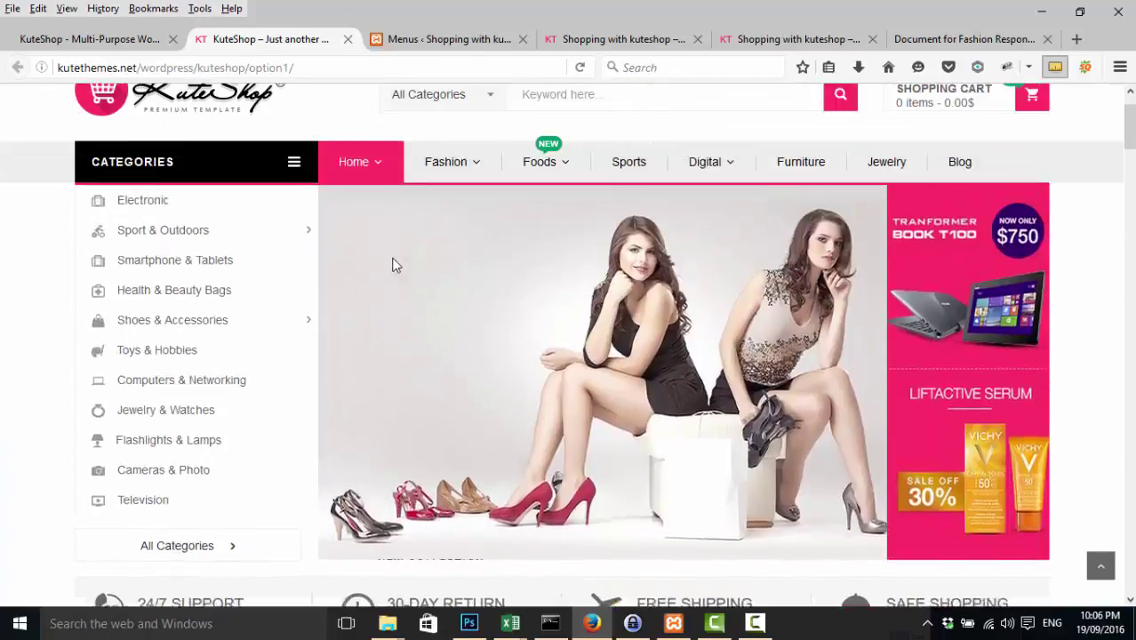
scroll(393, 261, "up", 1)
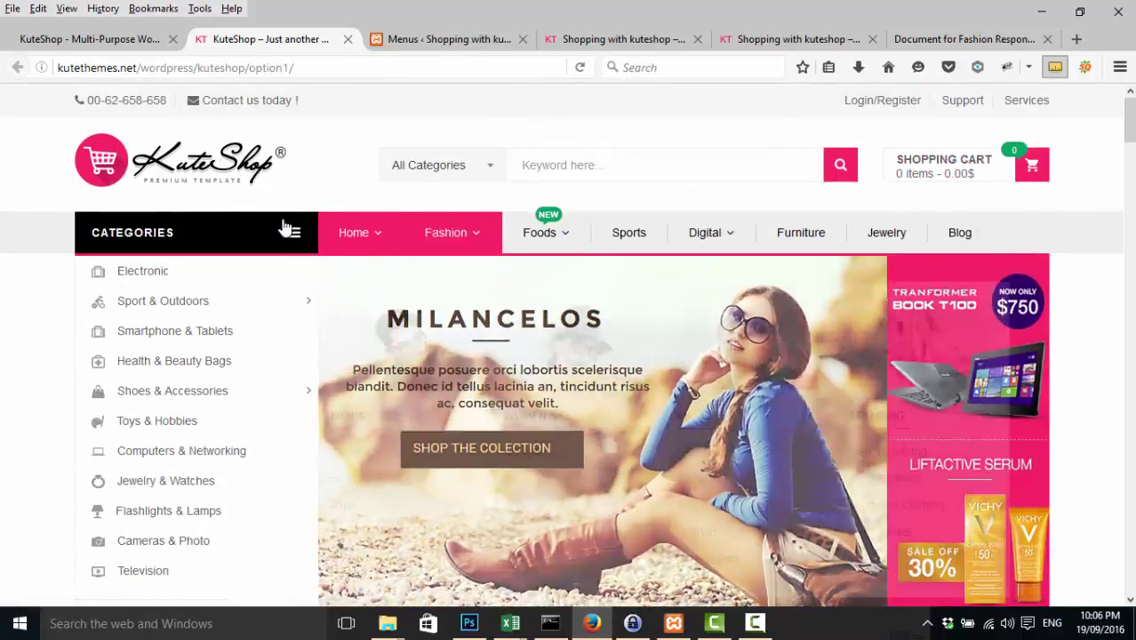
mouse_move(433, 233)
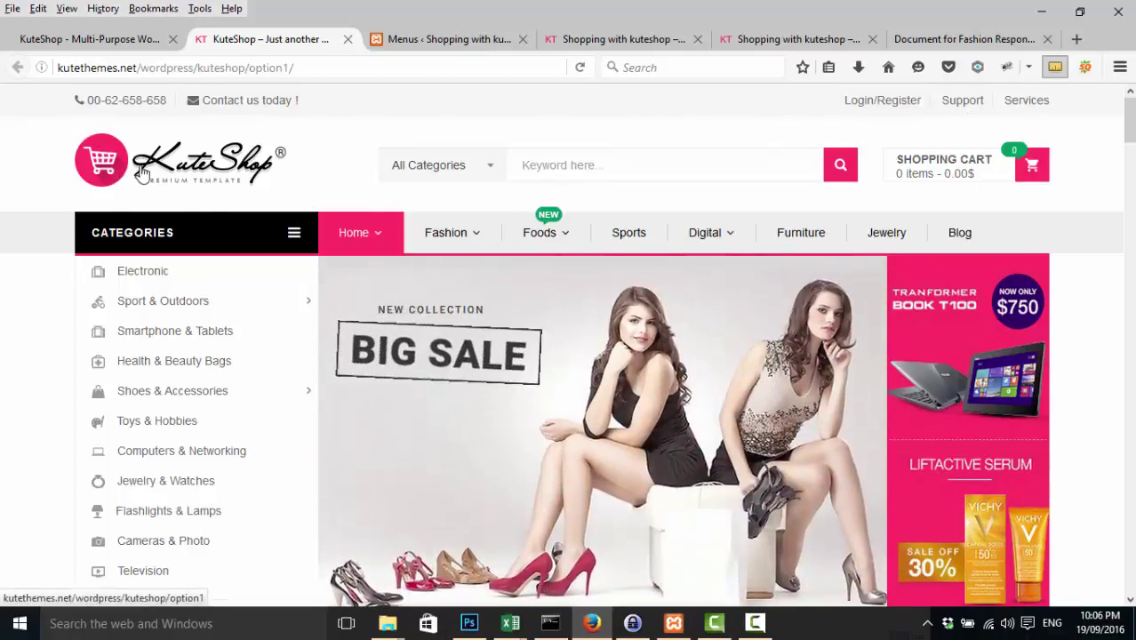
right_click(156, 165)
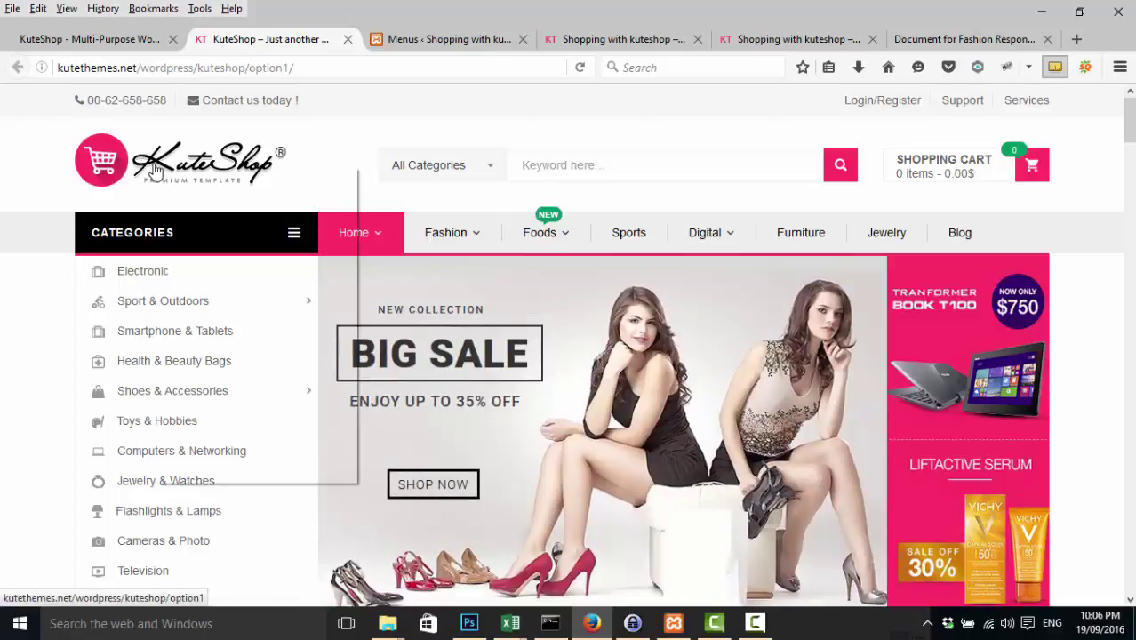
left_click(211, 313)
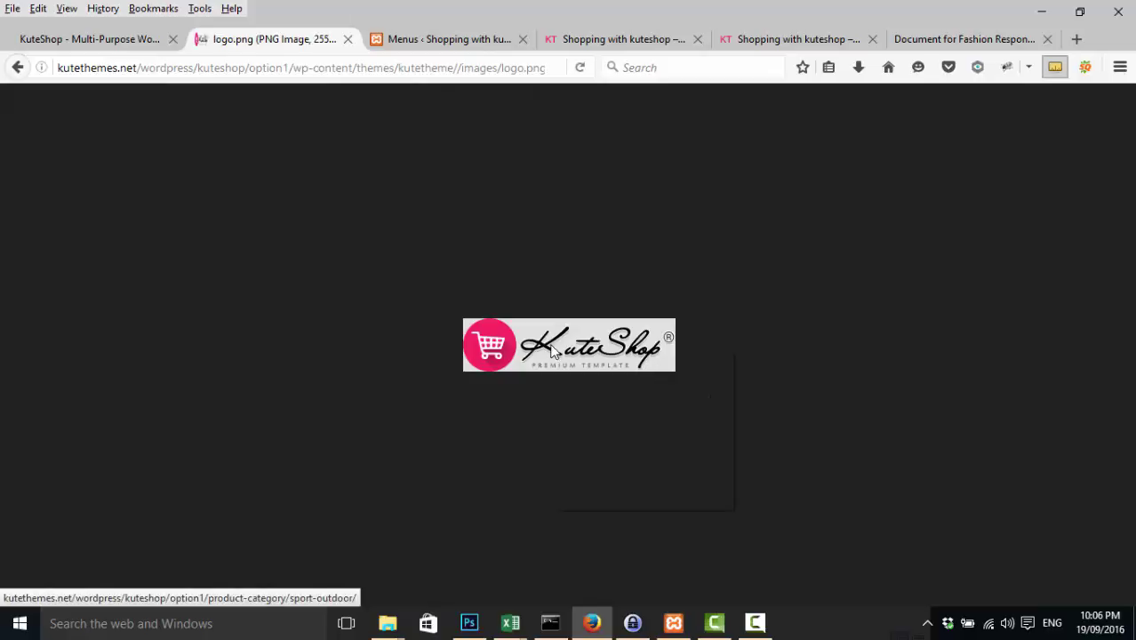
- Save the logo image to the Desktop as "logo kuteshop" without replacing the existing logo file
left_click(598, 399)
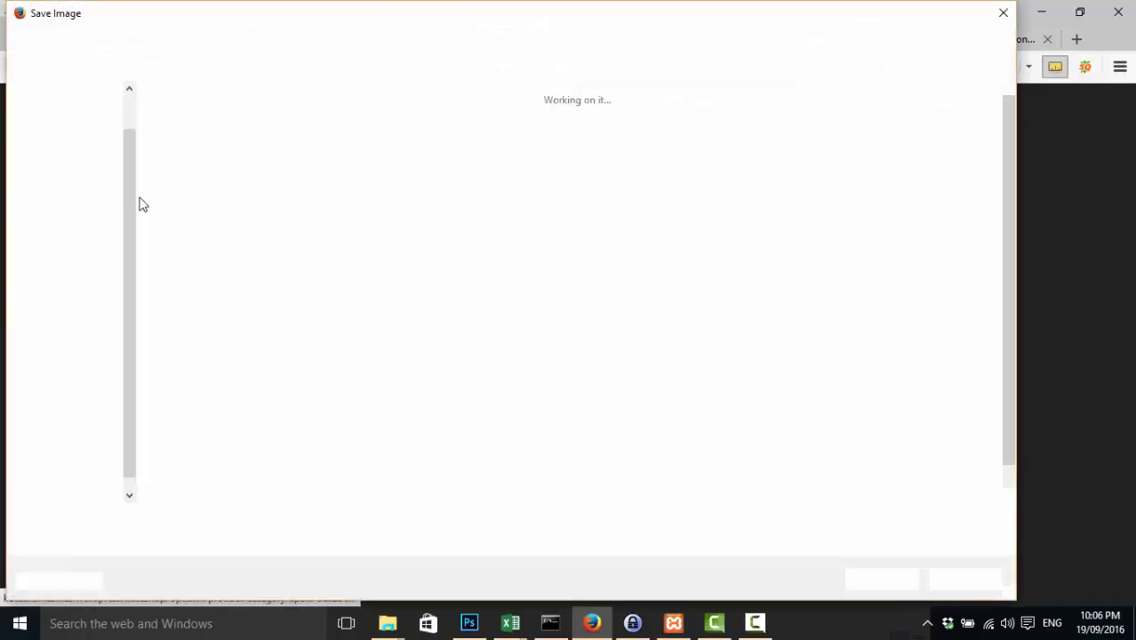
scroll(80, 151, "up", 1)
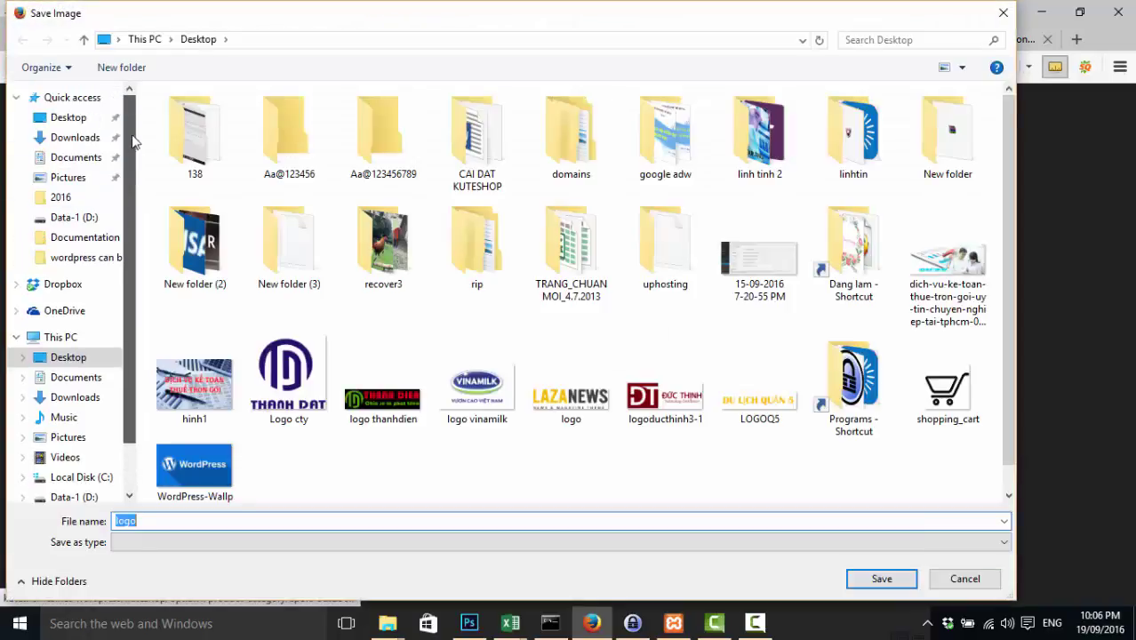
left_click(87, 123)
left_click(862, 580)
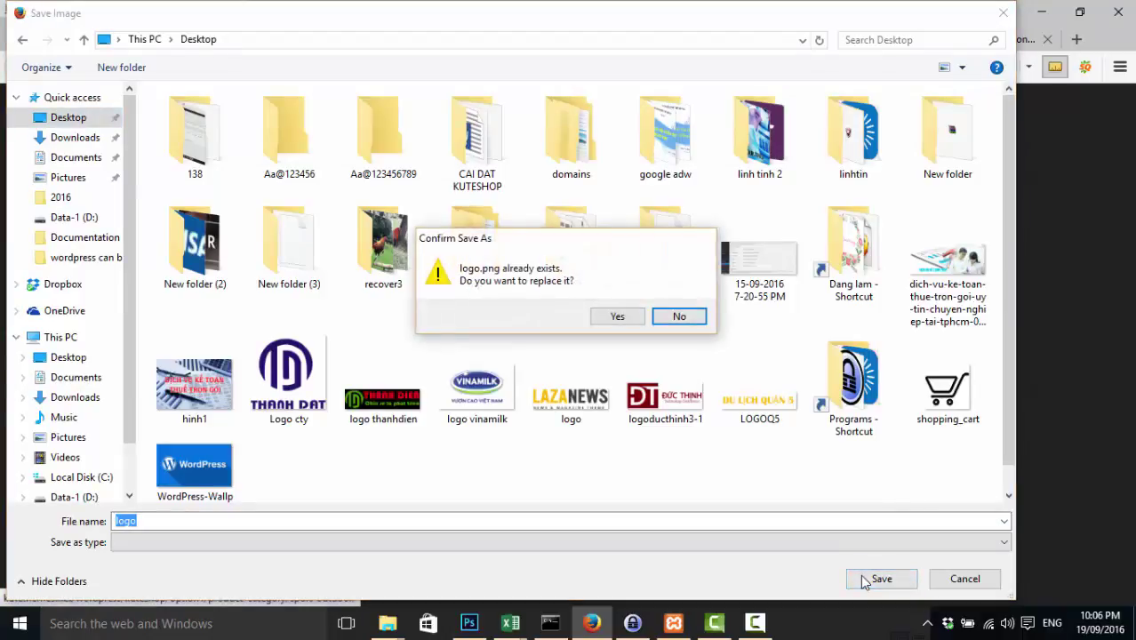
left_click(683, 322)
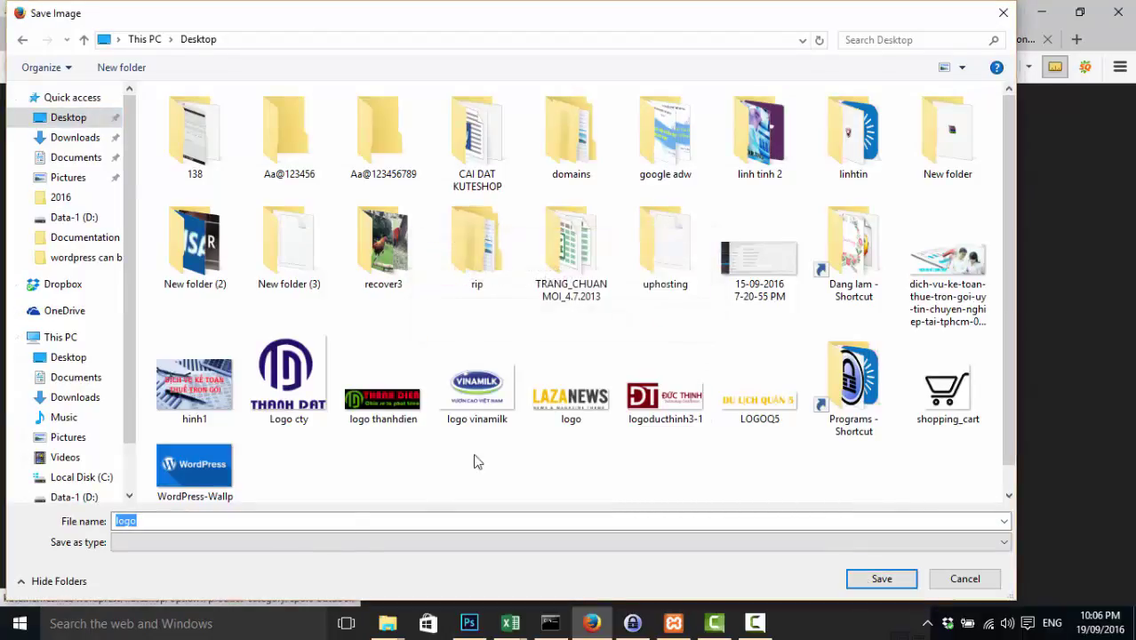
left_click(186, 528)
type("kuteshop")
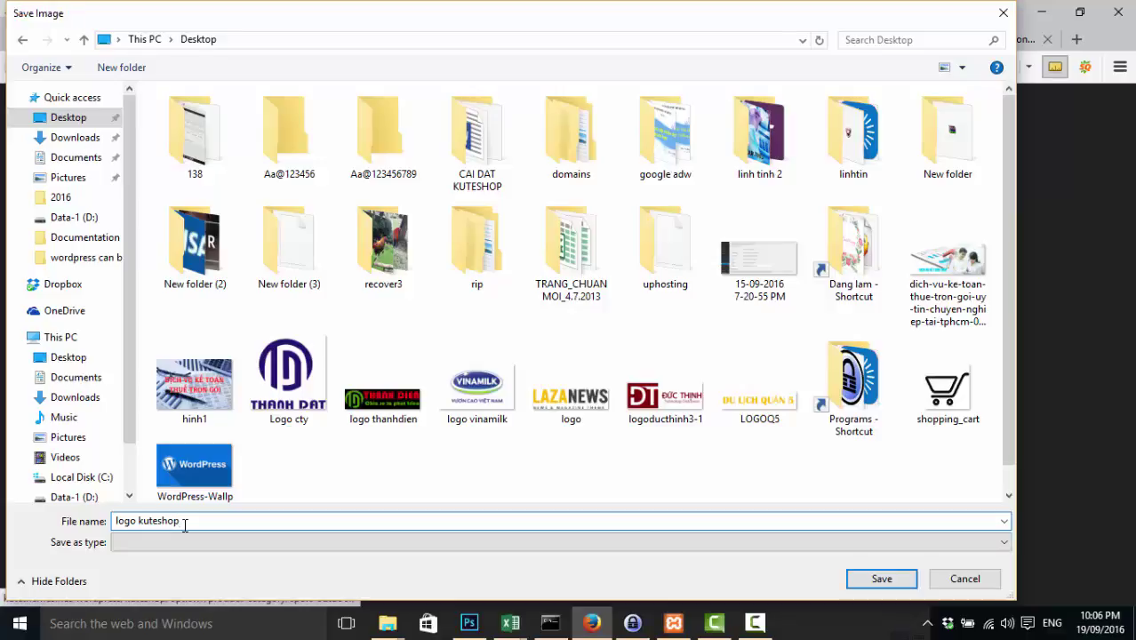
key("Return")
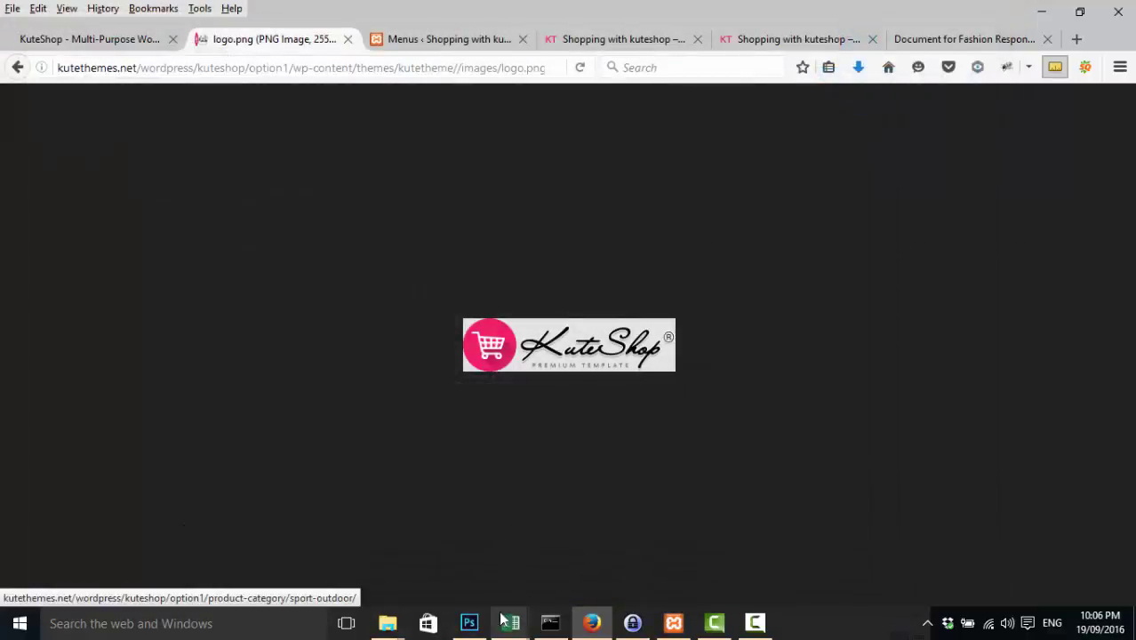
- Switch to Photoshop and close the open WordPress lesson banner document
left_click(470, 622)
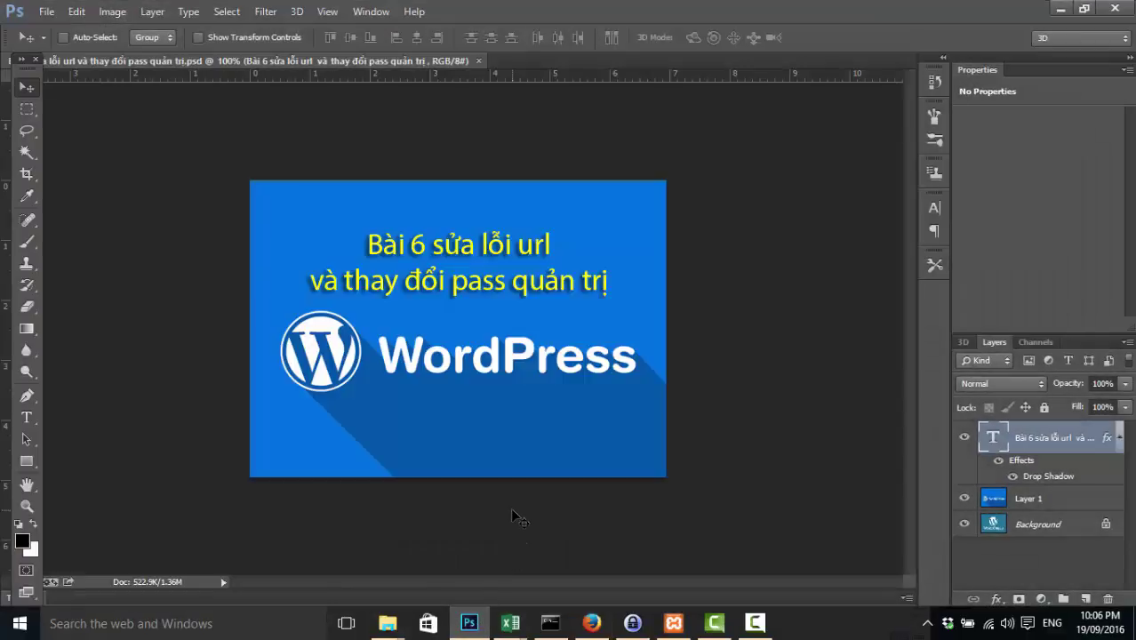
key("ctrl+w")
key("ctrl+o")
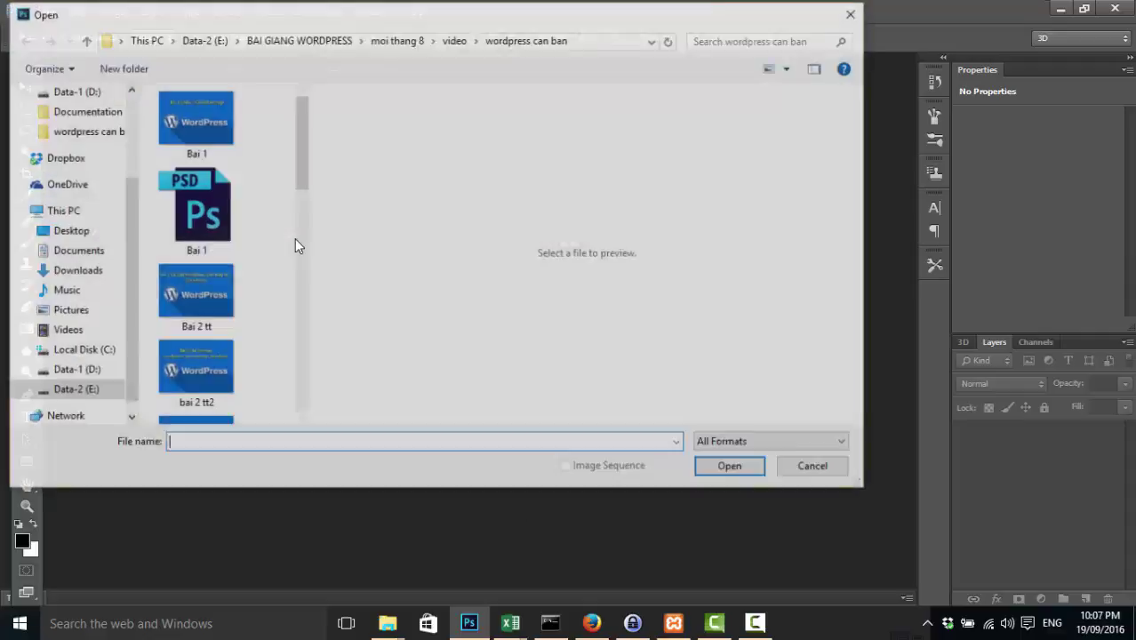
left_click(805, 472)
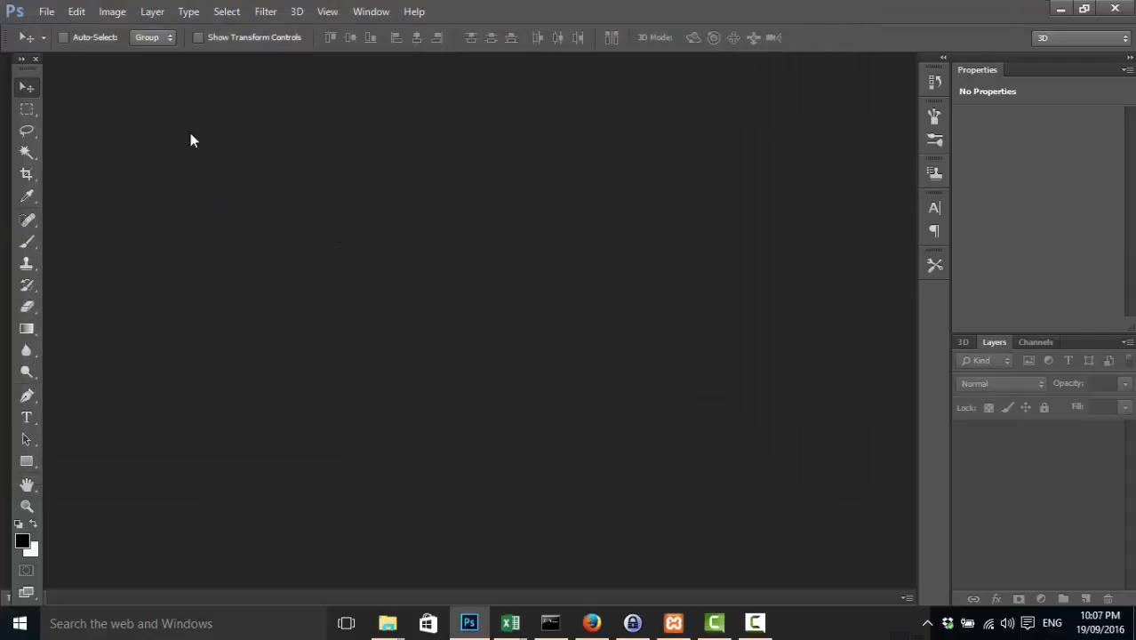
- Open the "logo kuteshop" image from the Desktop
left_click(45, 11)
left_click(54, 43)
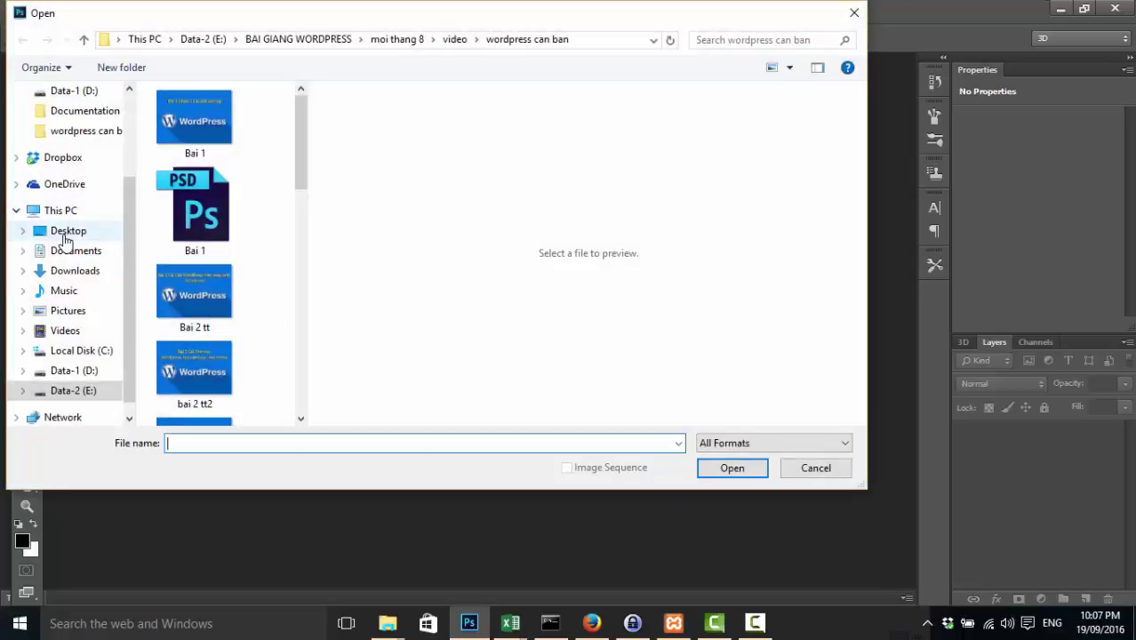
left_click(64, 233)
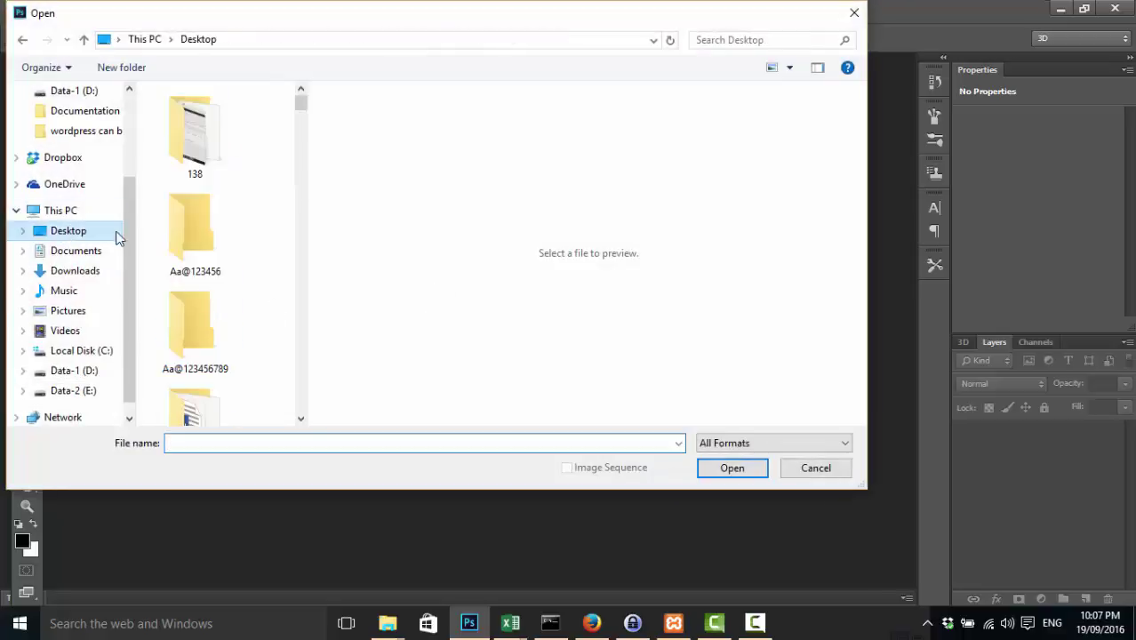
left_click(176, 238)
key("Down")
key("Down")
key("Down")
key("Down")
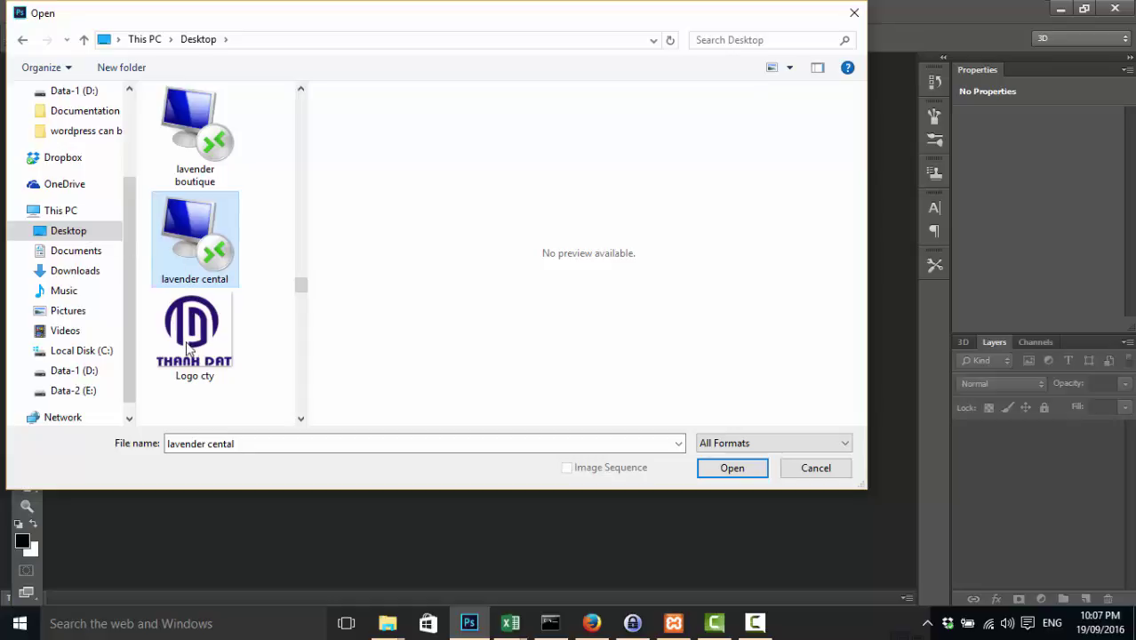
key("Up")
scroll(199, 294, "up", 3)
scroll(199, 227, "down", 3)
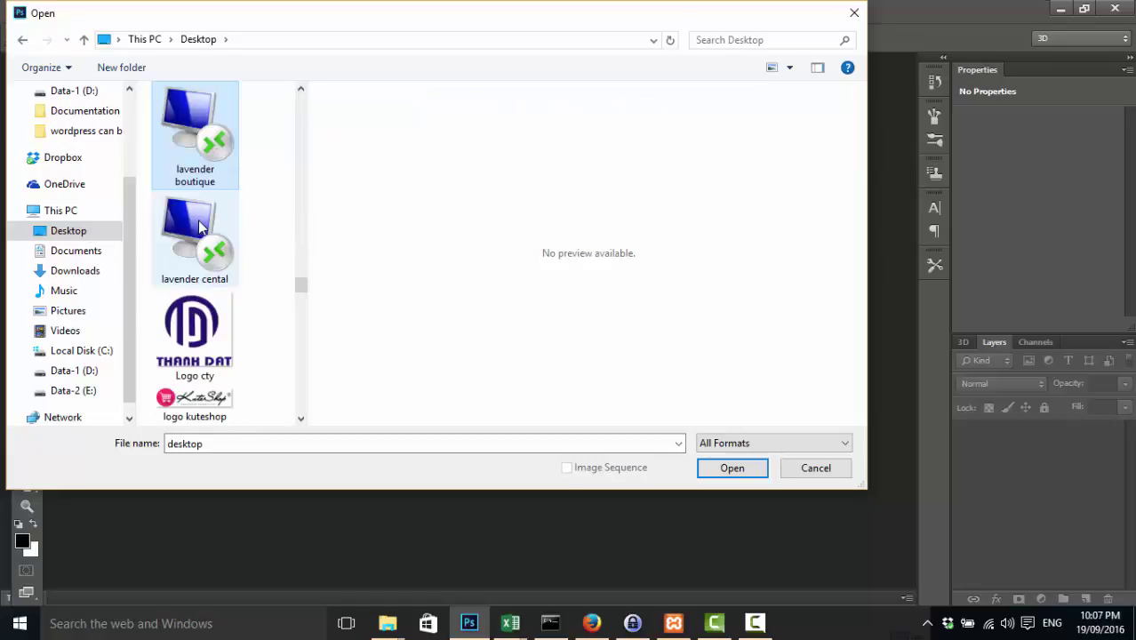
left_click(195, 395)
double_click(195, 395)
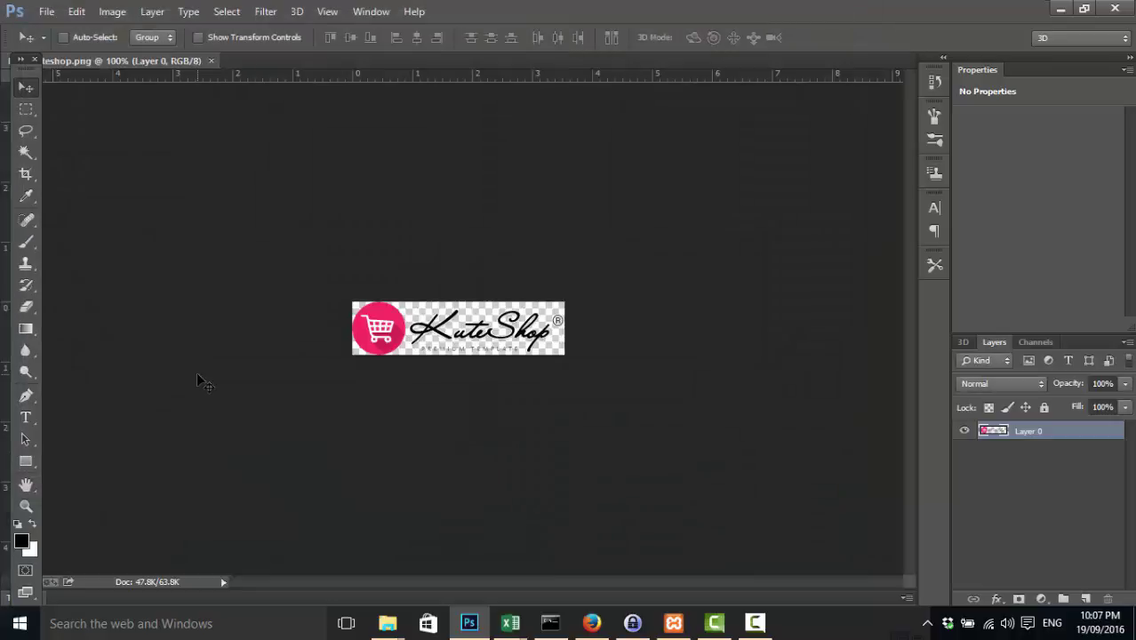
scroll(460, 316, "up", 2)
scroll(461, 315, "down", 1)
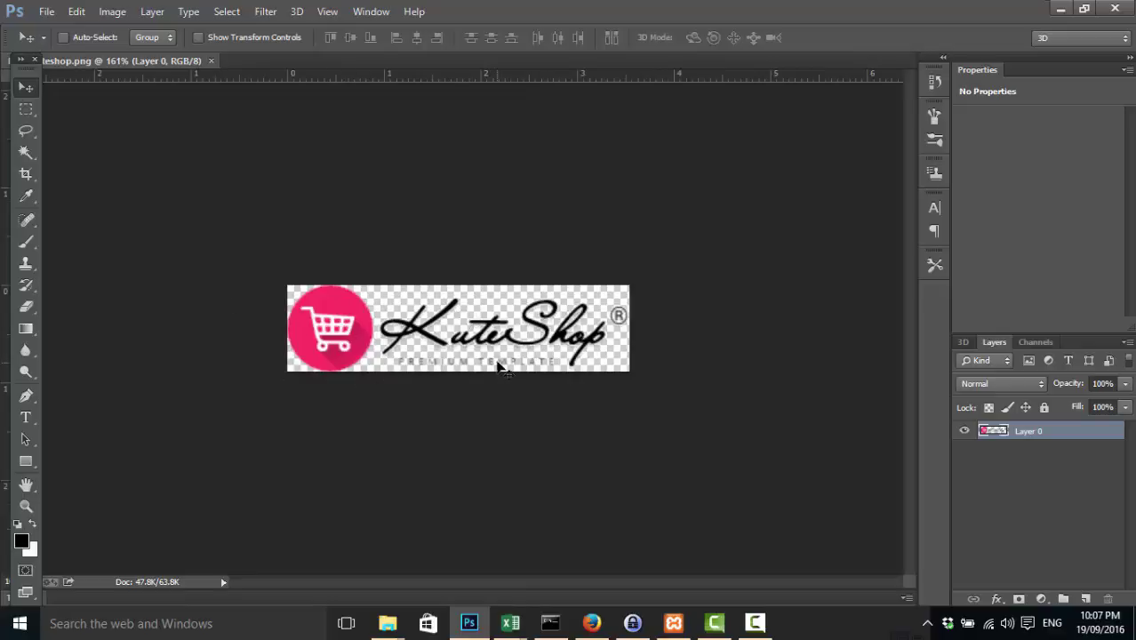
left_click(112, 12)
mouse_move(123, 31)
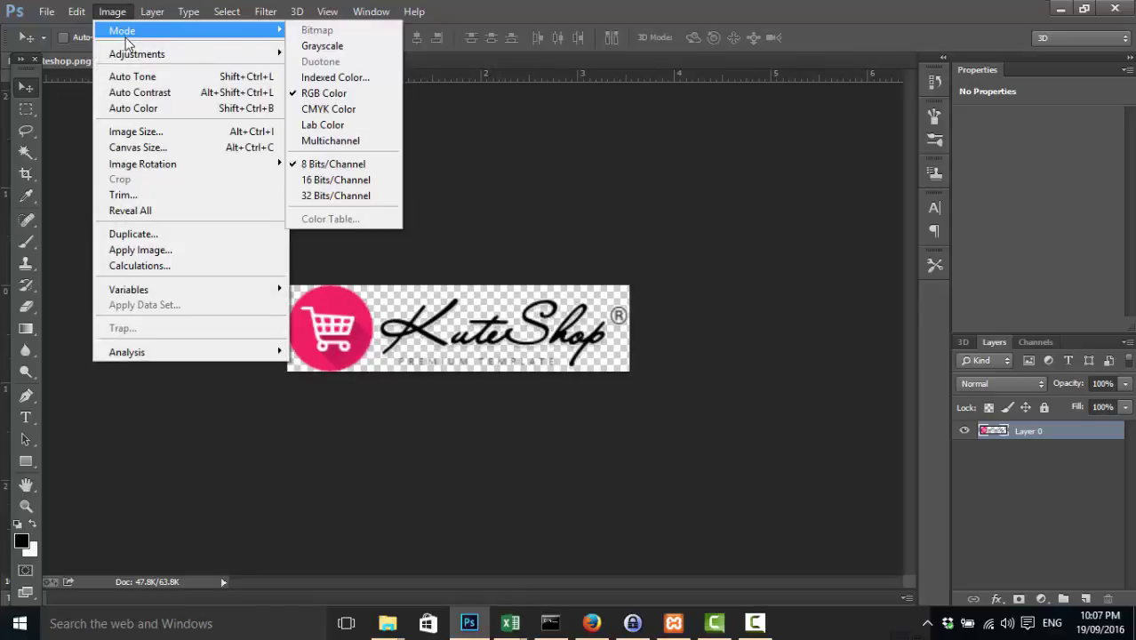
left_click(583, 246)
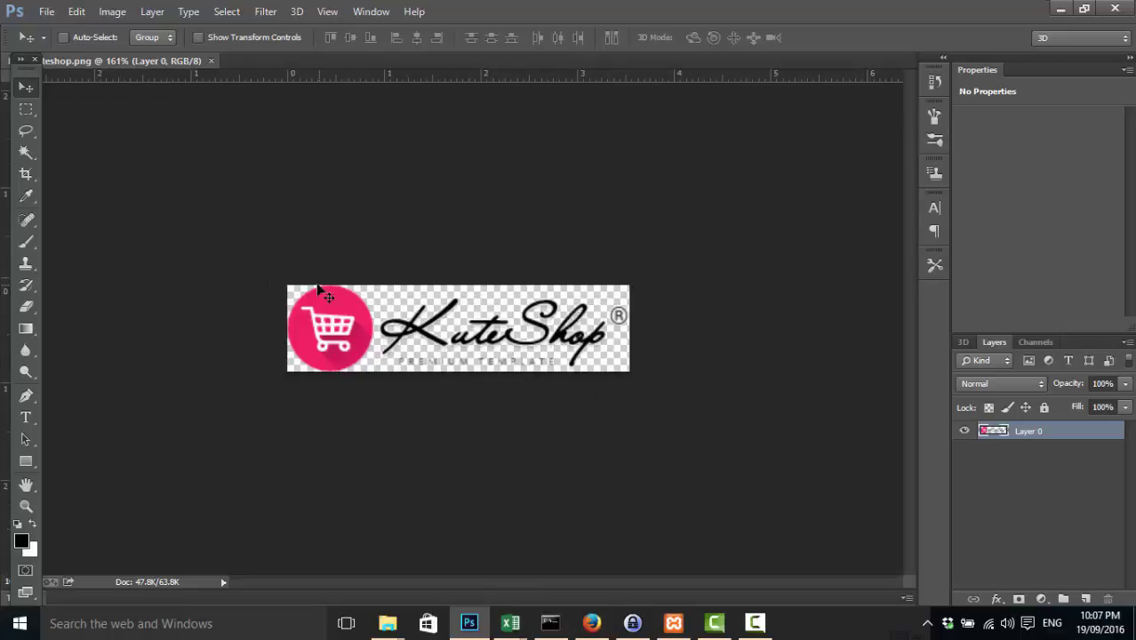
- Switch to Firefox and view the logo area on the local KuteShop site's front page
left_click(591, 622)
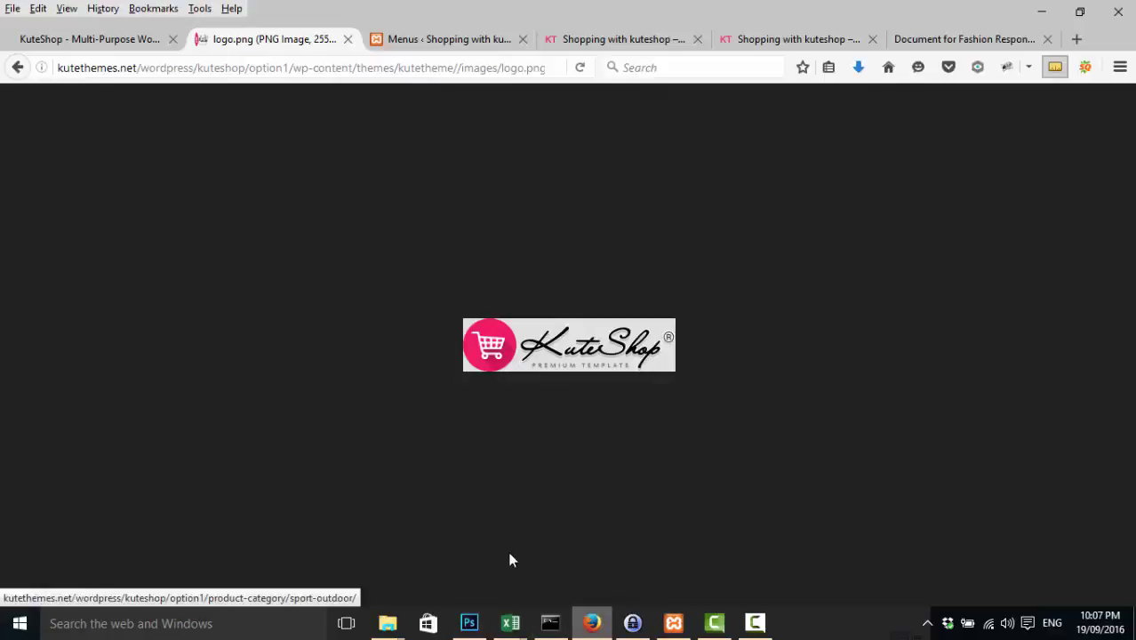
left_click(399, 41)
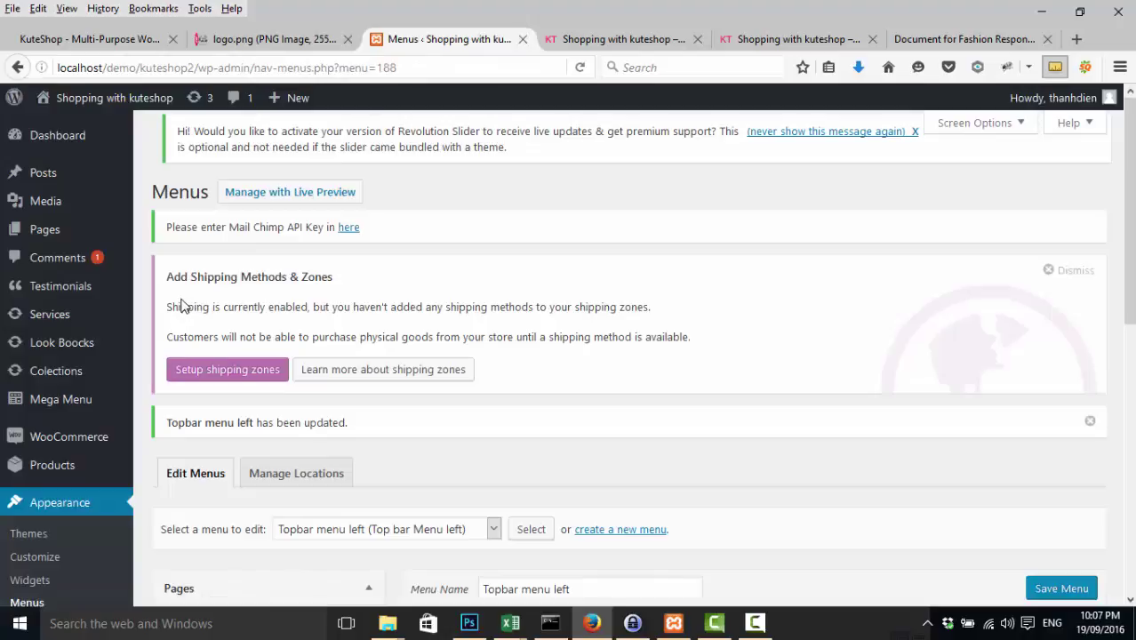
scroll(36, 435, "down", 4)
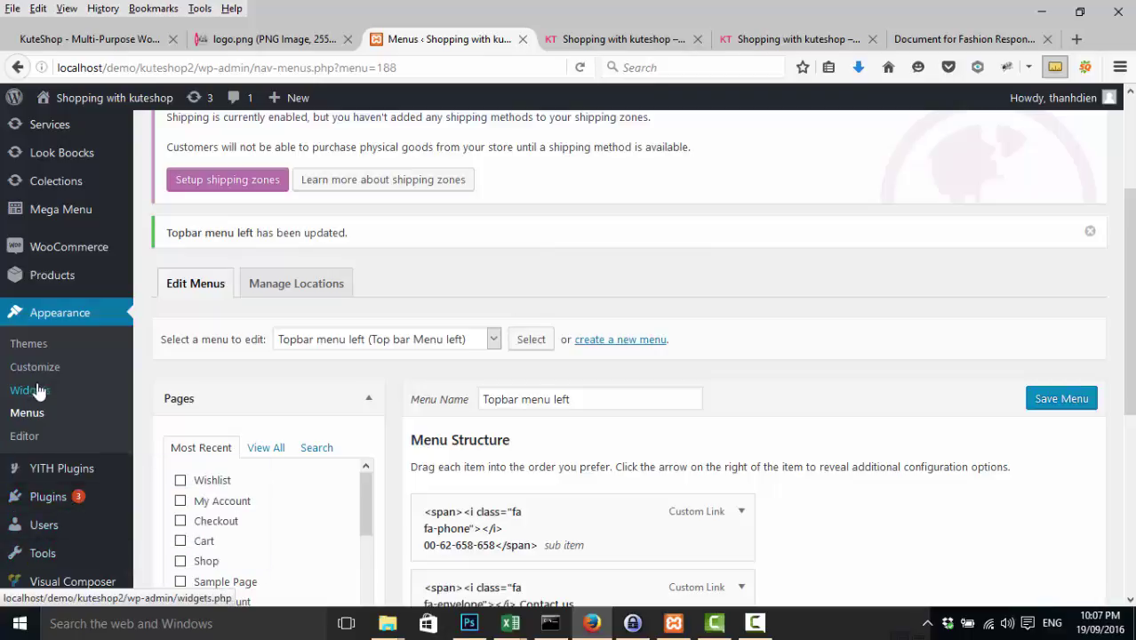
left_click(470, 623)
left_click(469, 623)
left_click(587, 39)
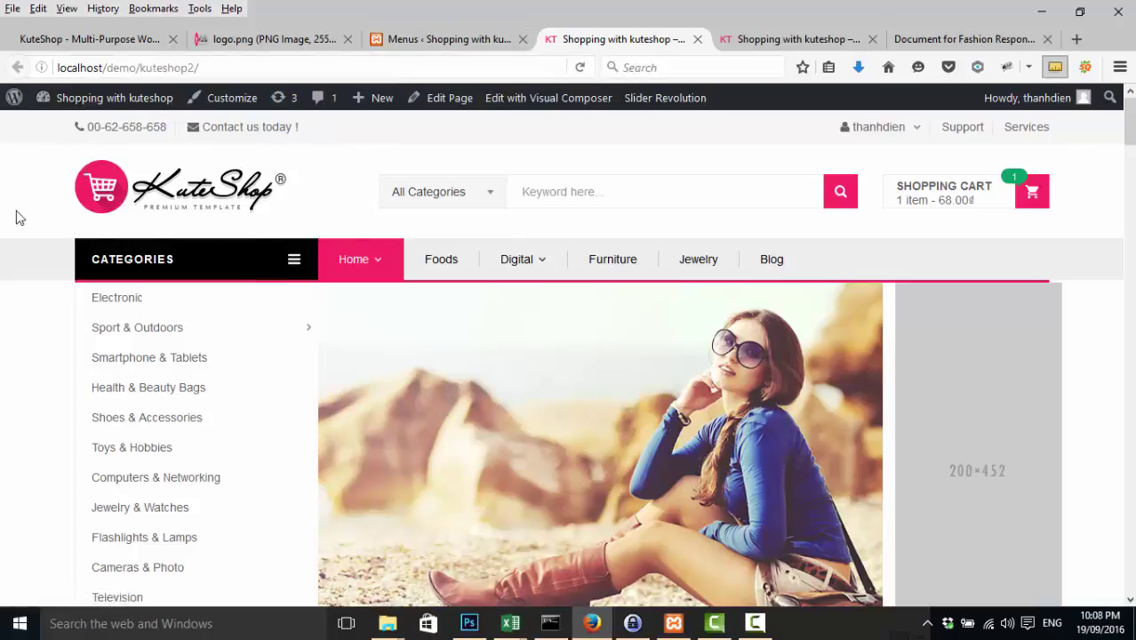
- Open the general Header settings in the local site's Theme Options and examine the available header styles
left_click(426, 41)
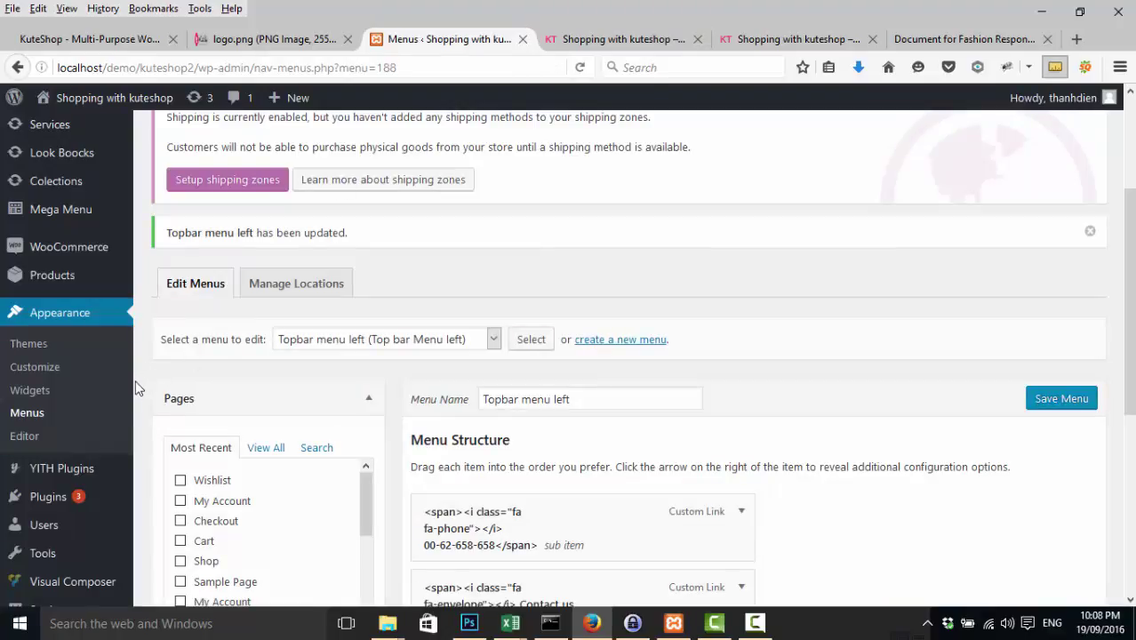
scroll(53, 493, "down", 3)
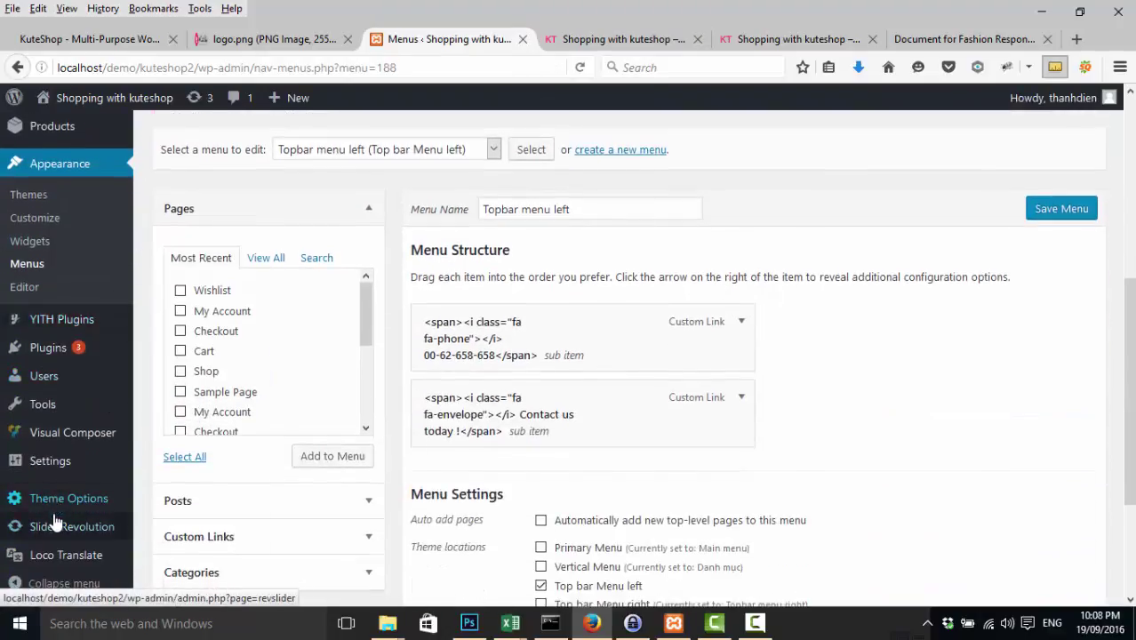
left_click(63, 507)
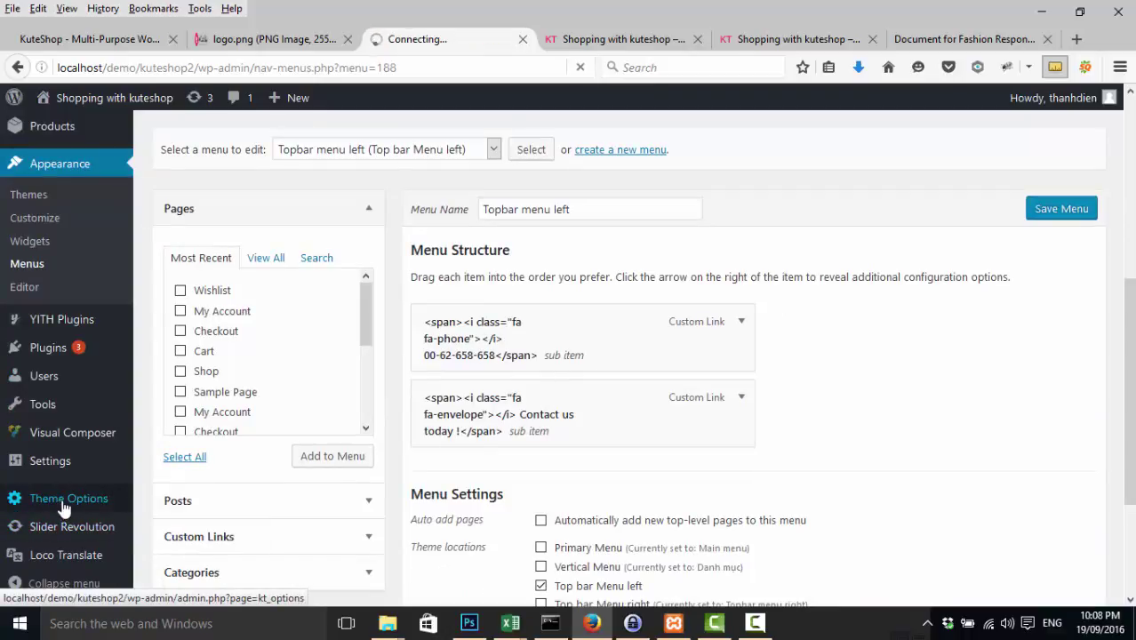
scroll(462, 480, "down", 4)
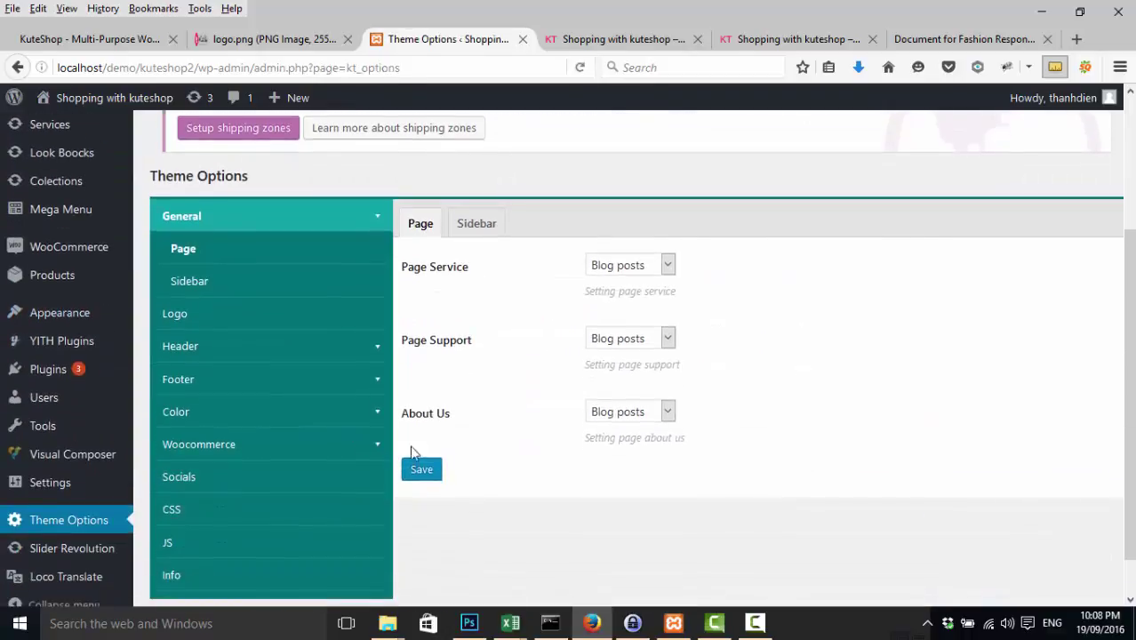
left_click(203, 356)
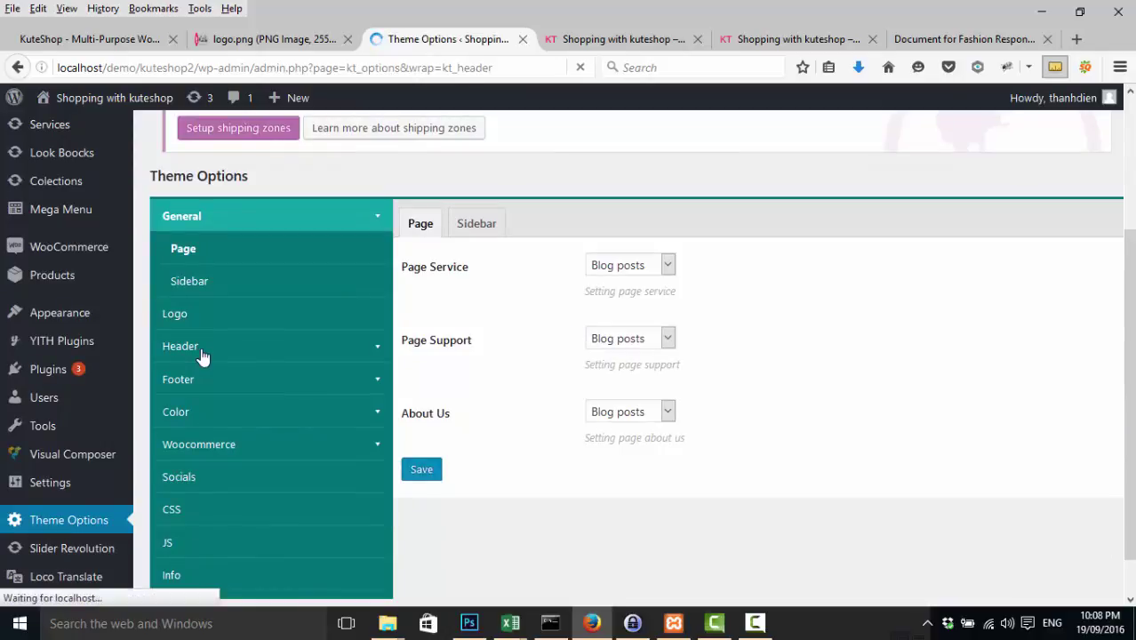
scroll(736, 373, "down", 1)
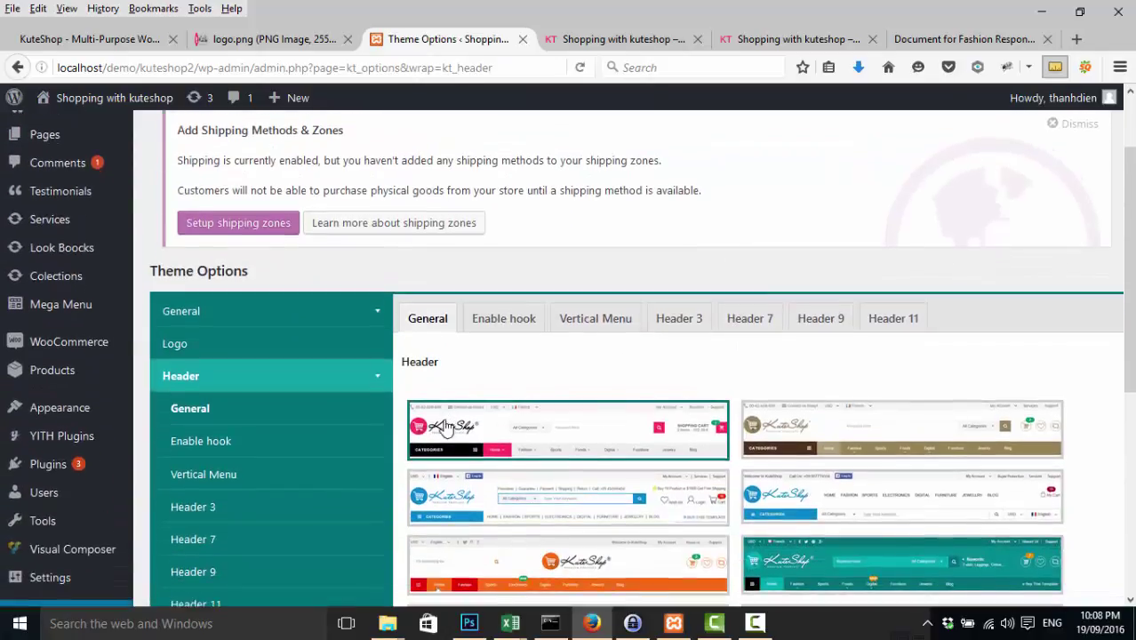
scroll(857, 434, "down", 2)
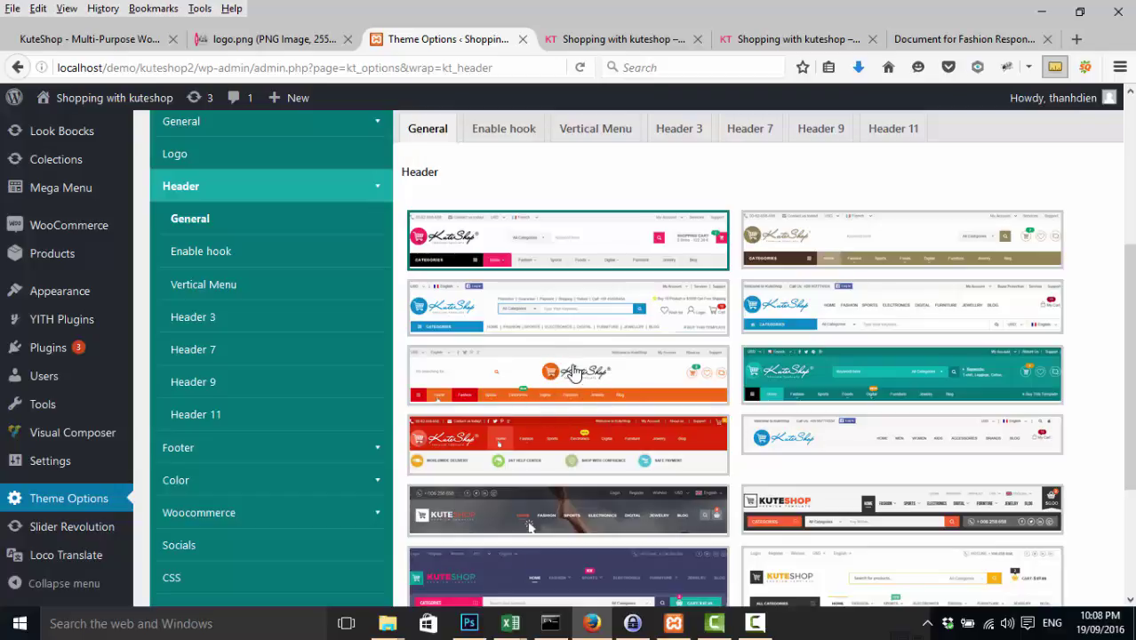
scroll(566, 391, "down", 4)
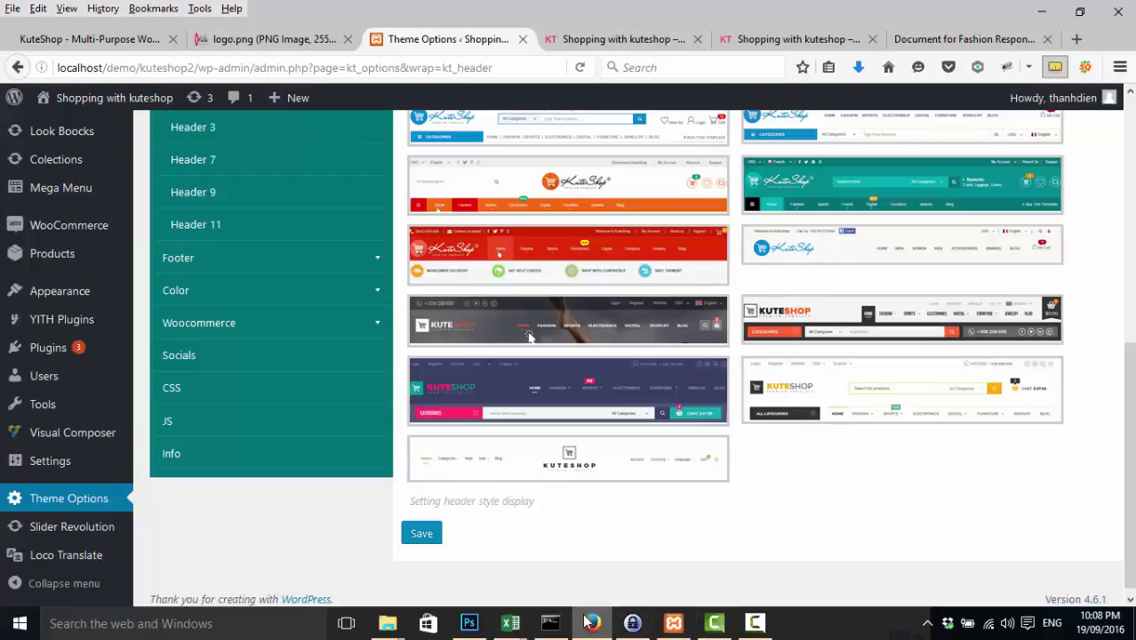
- Switch to Photoshop and open the "logo thanhdien" PNG image from the Desktop
left_click(468, 624)
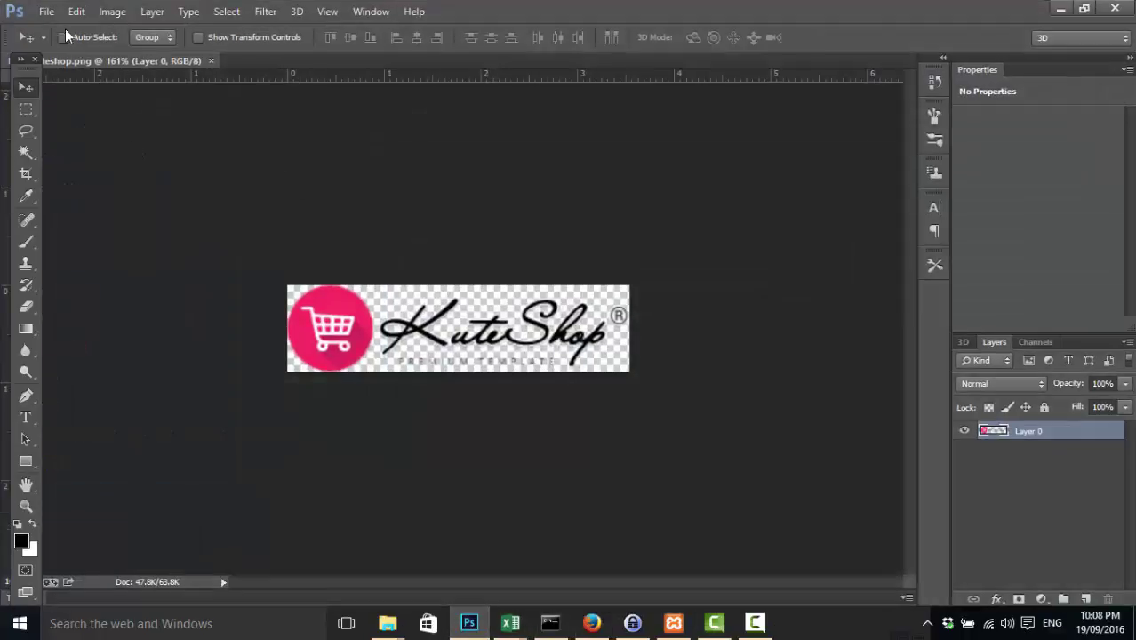
left_click(46, 12)
left_click(54, 45)
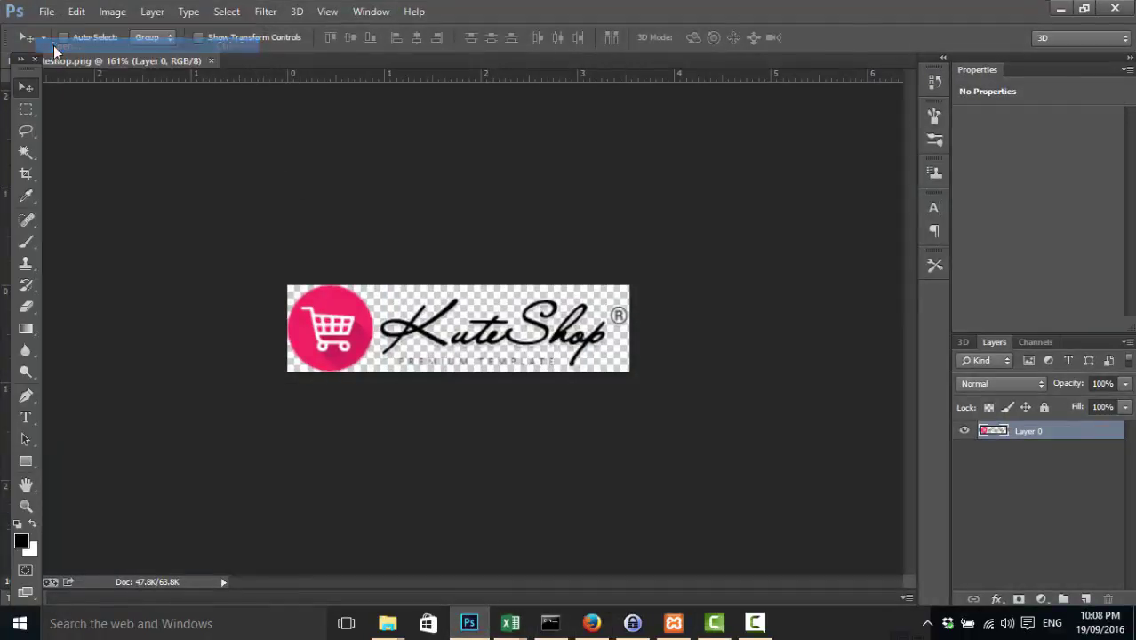
left_click(181, 239)
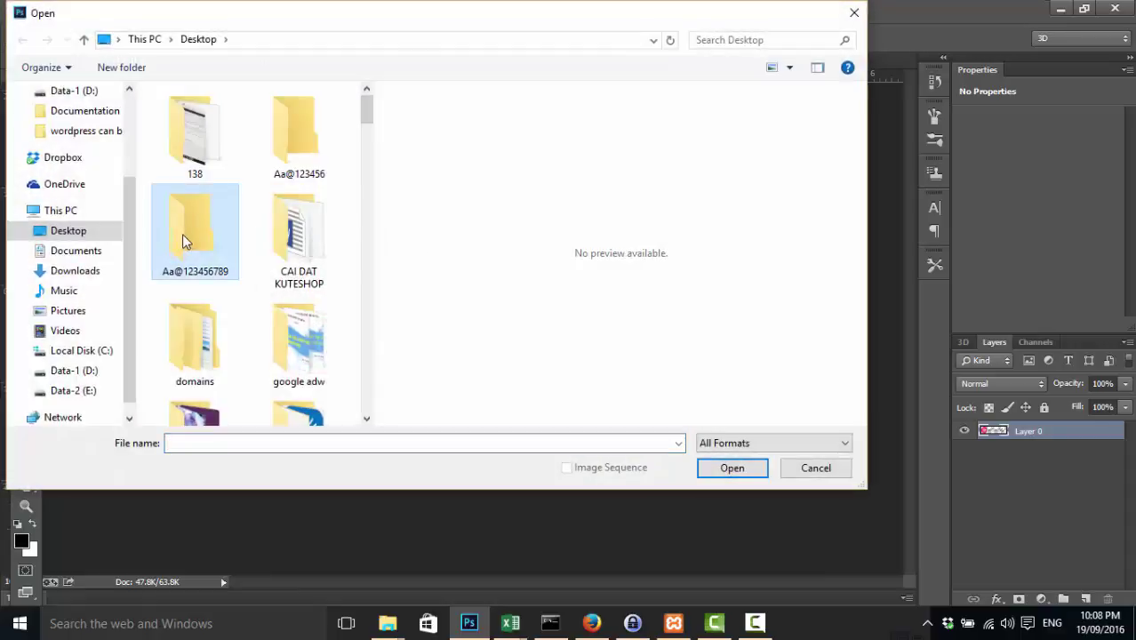
scroll(184, 240, "down", 3)
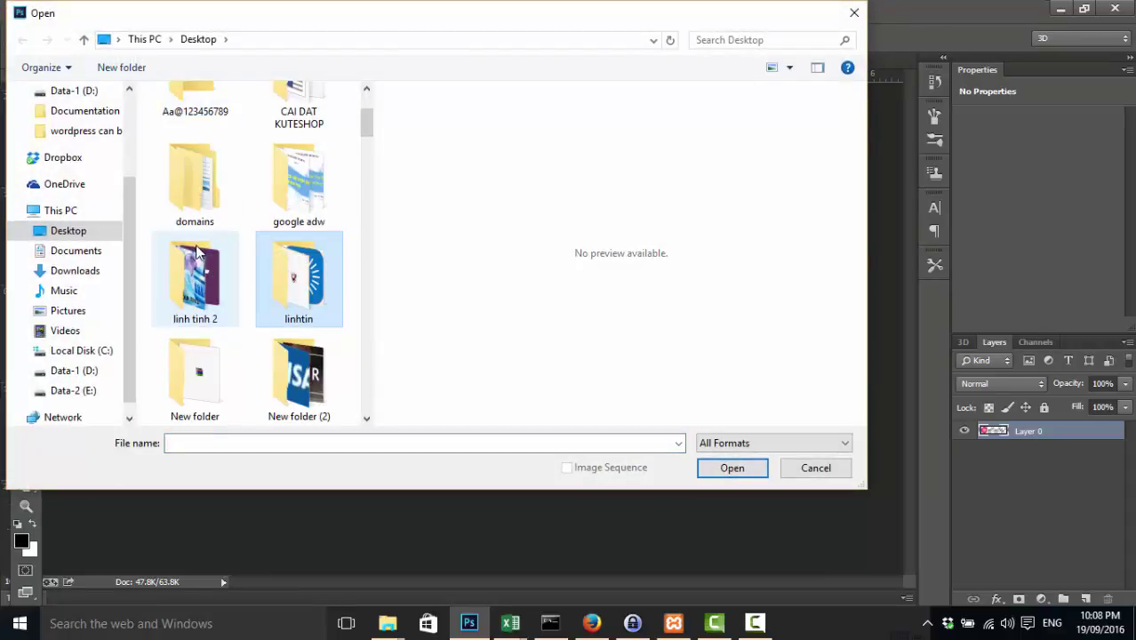
scroll(196, 251, "down", 10)
scroll(213, 253, "down", 8)
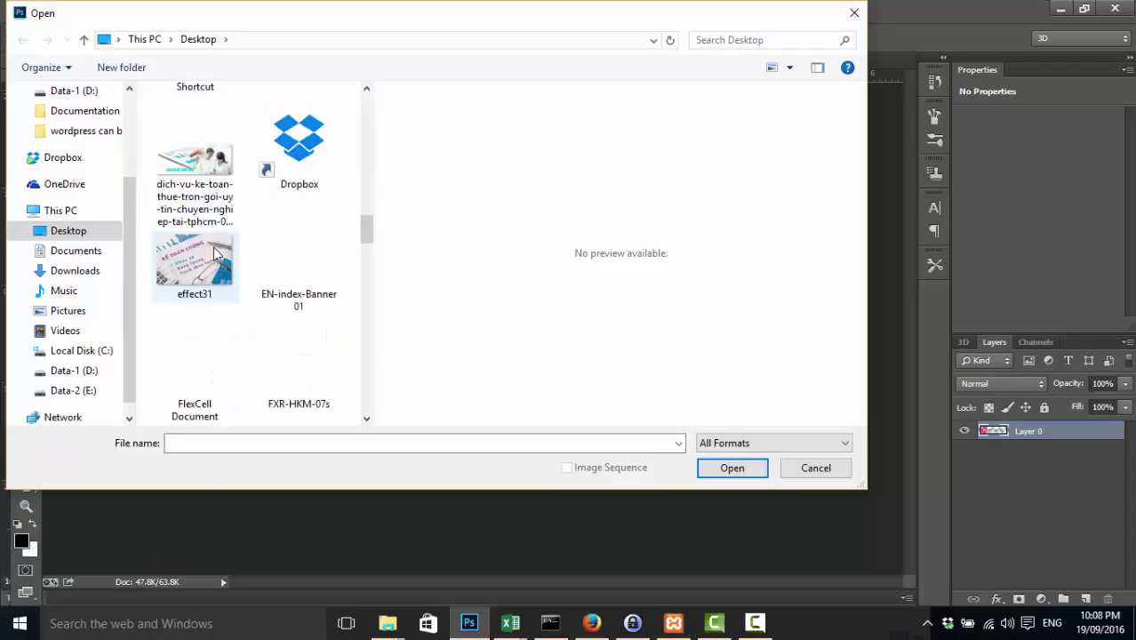
scroll(213, 253, "down", 8)
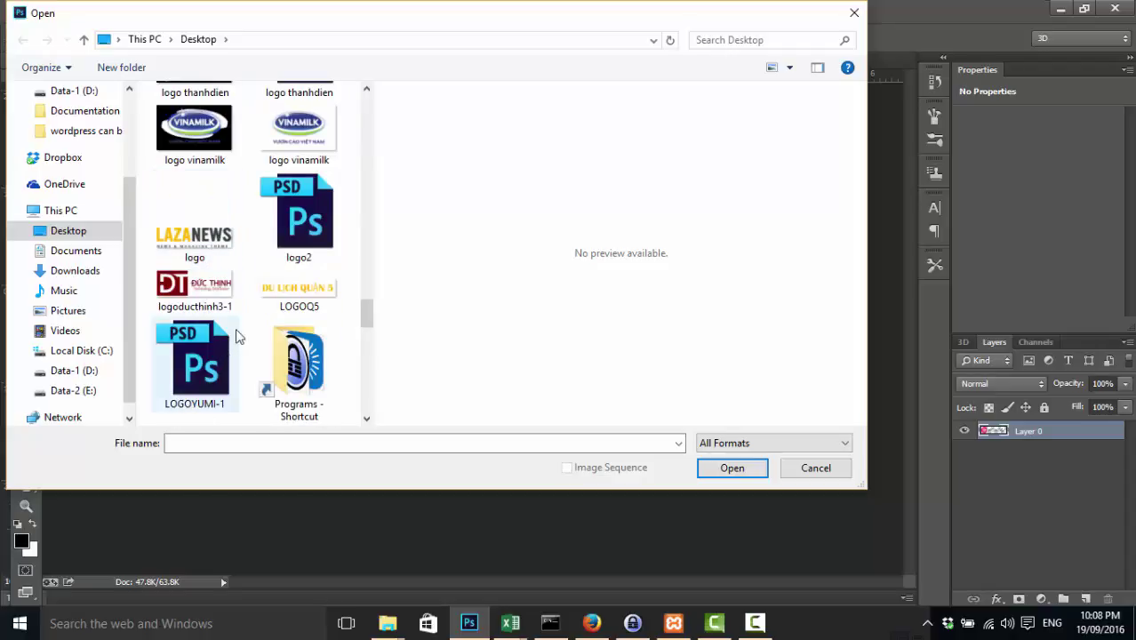
left_click(292, 224)
scroll(291, 224, "down", 3)
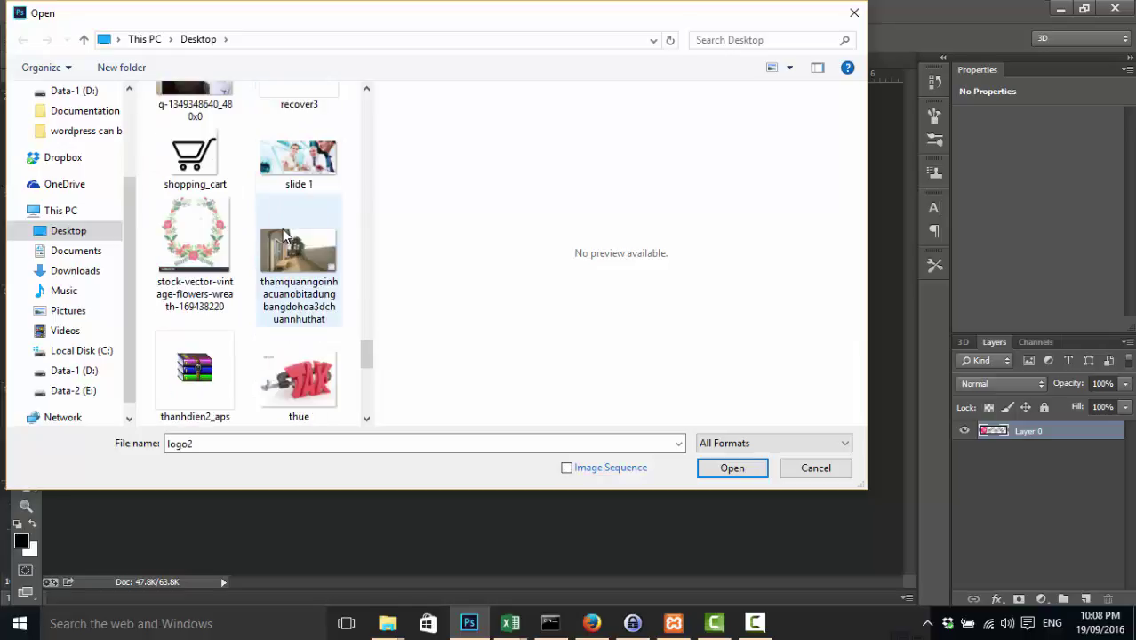
scroll(283, 240, "down", 5)
scroll(277, 240, "up", 4)
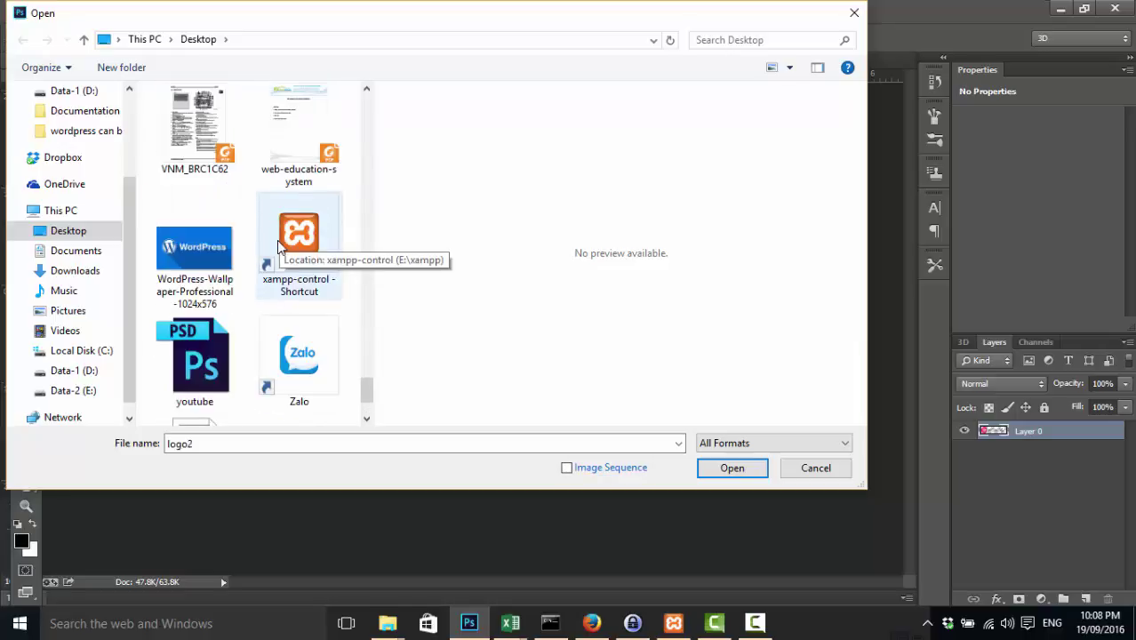
scroll(277, 240, "up", 5)
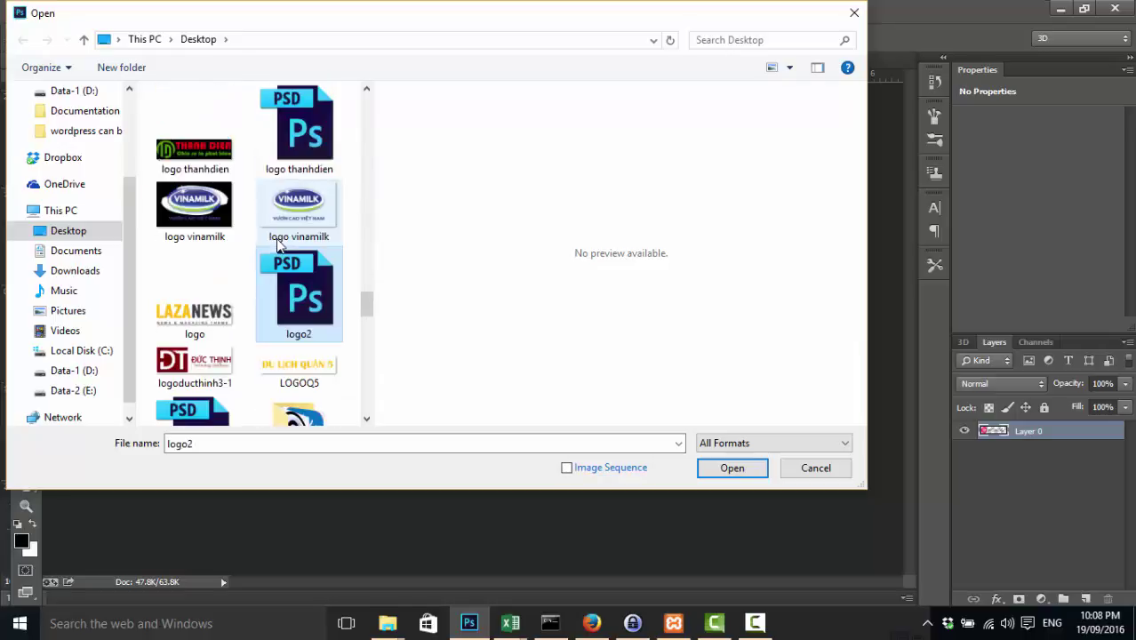
scroll(278, 245, "up", 2)
type("logo thanhdien")
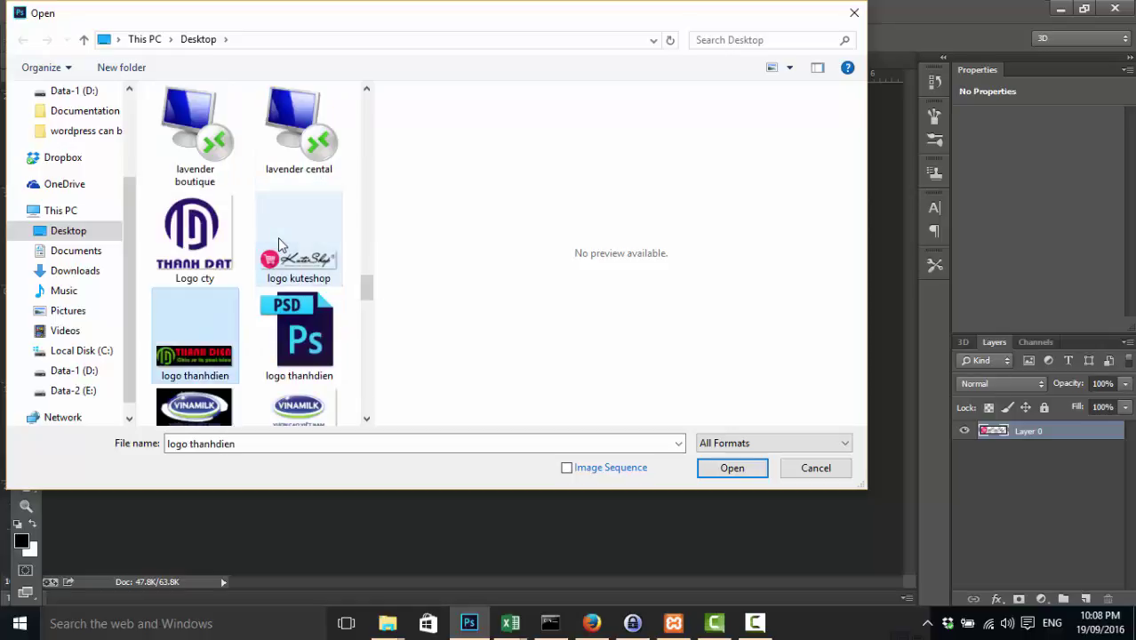
key("Right")
left_click(205, 356)
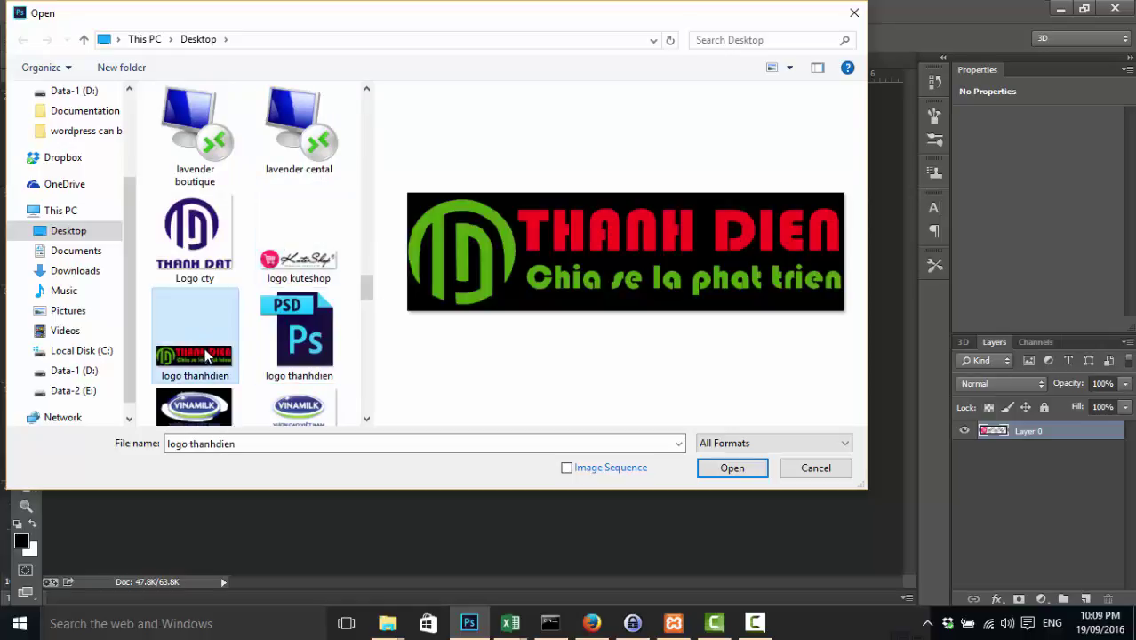
left_click(293, 358)
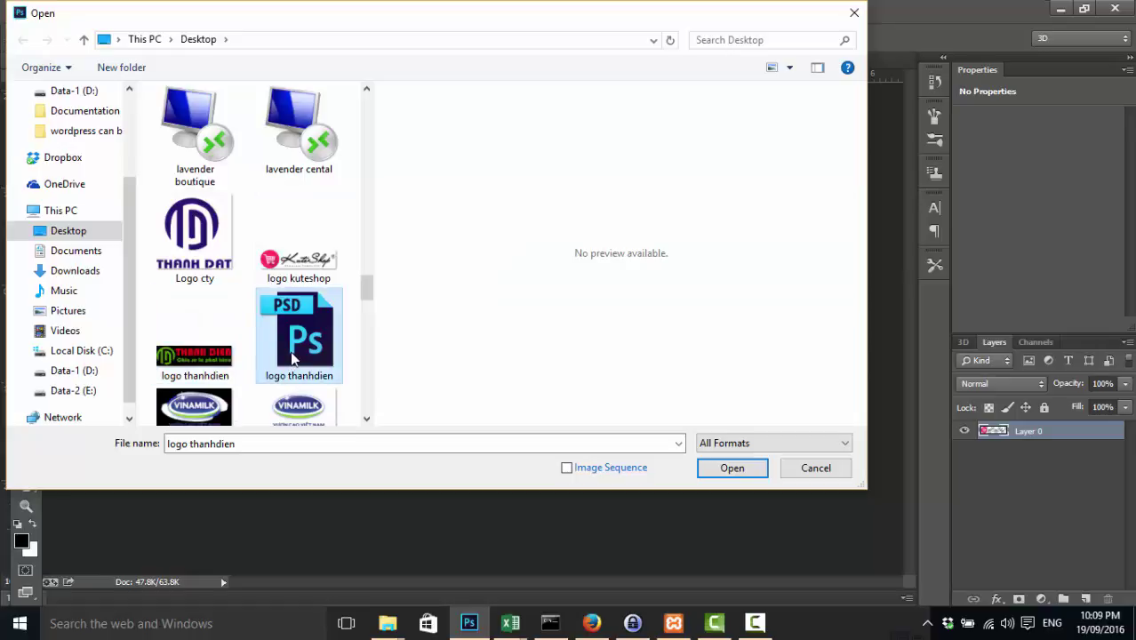
left_click(208, 357)
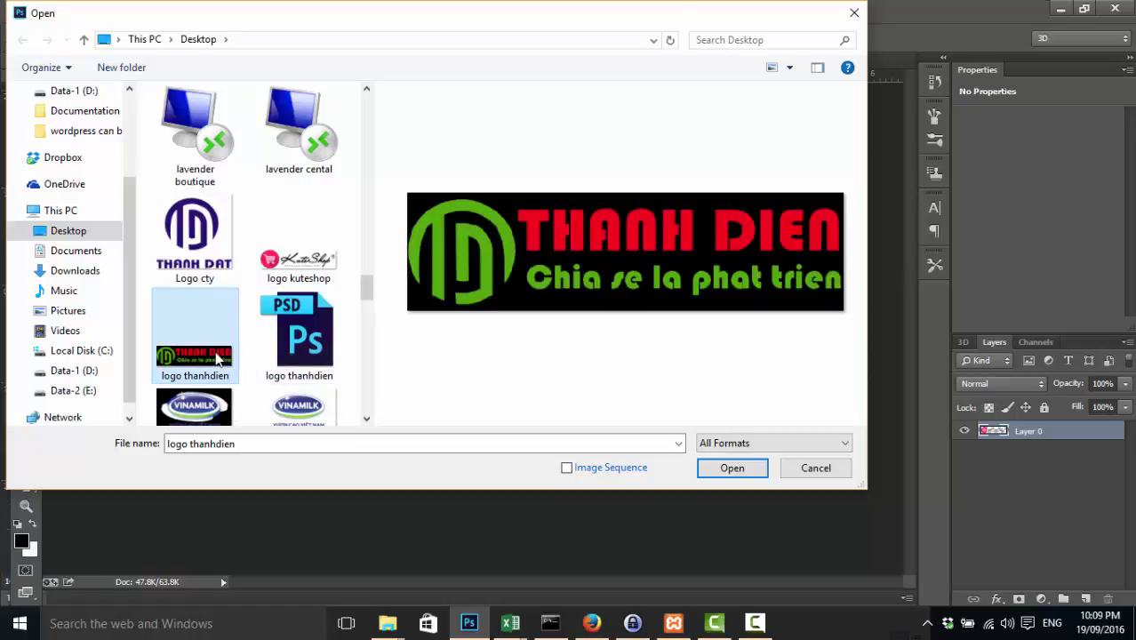
double_click(218, 355)
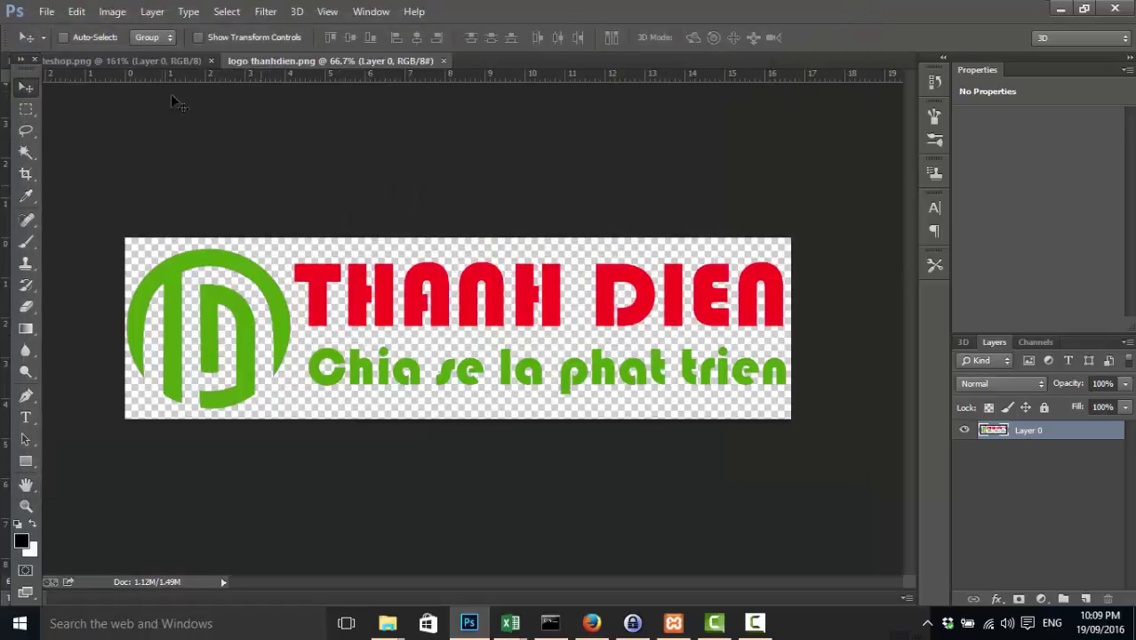
- Compare the open KuteShop logo document with the "logo thanhdien" document
left_click(178, 60)
left_click(296, 59)
left_click(414, 10)
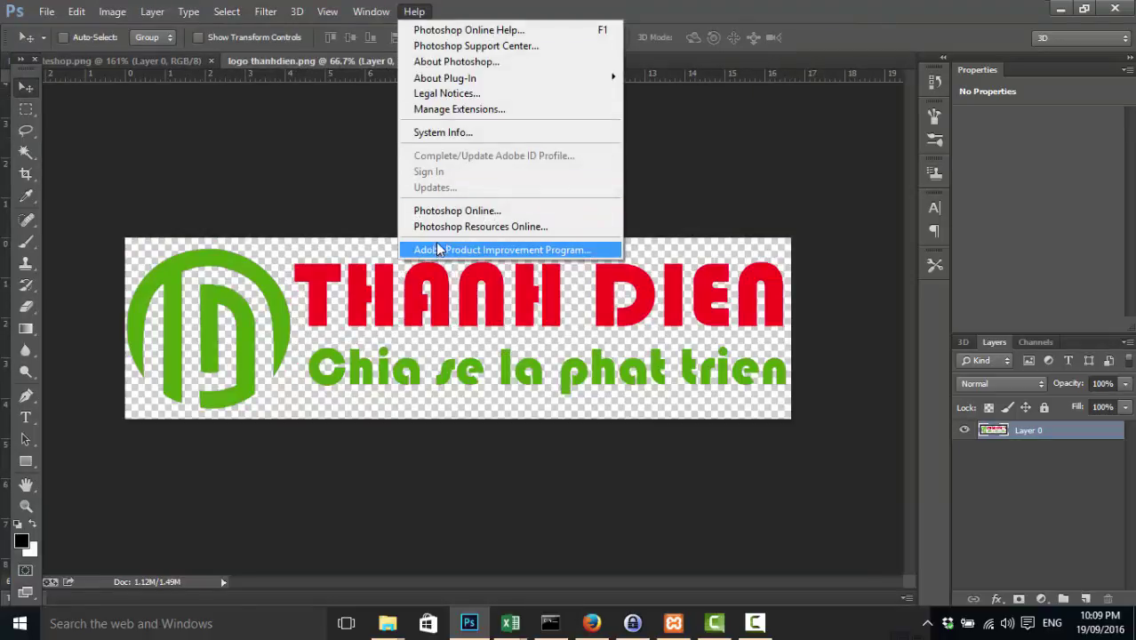
- Check the Photoshop version information, and close it
left_click(460, 62)
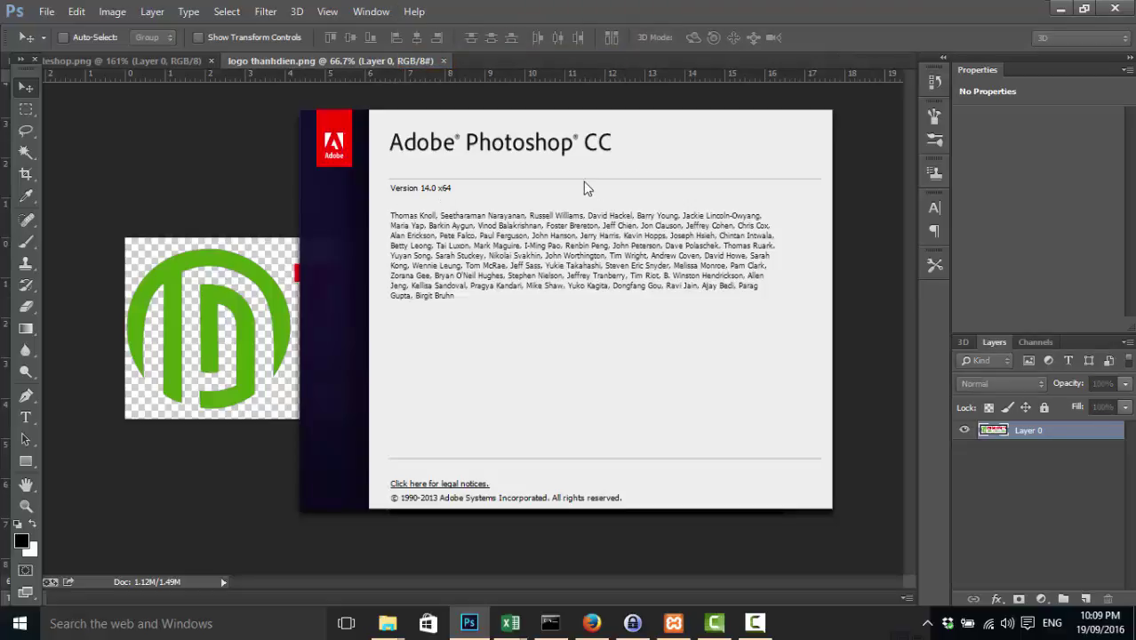
left_click(584, 183)
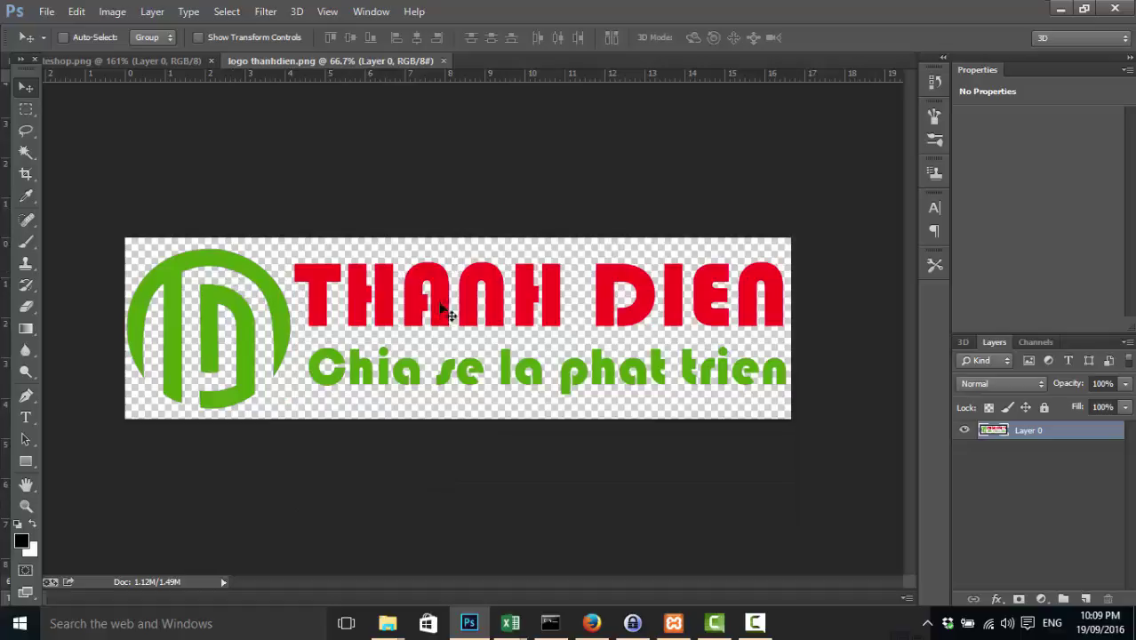
- Copy the artwork layer from the "logo thanhdien" document into the KuteShop logo document
left_click(107, 61)
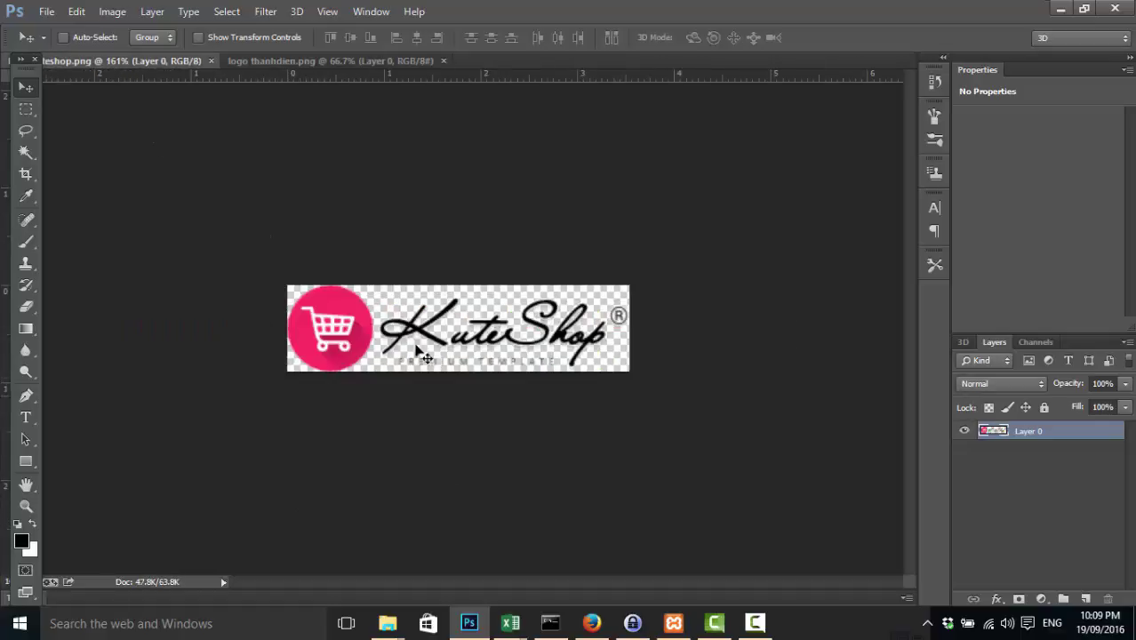
left_click(253, 59)
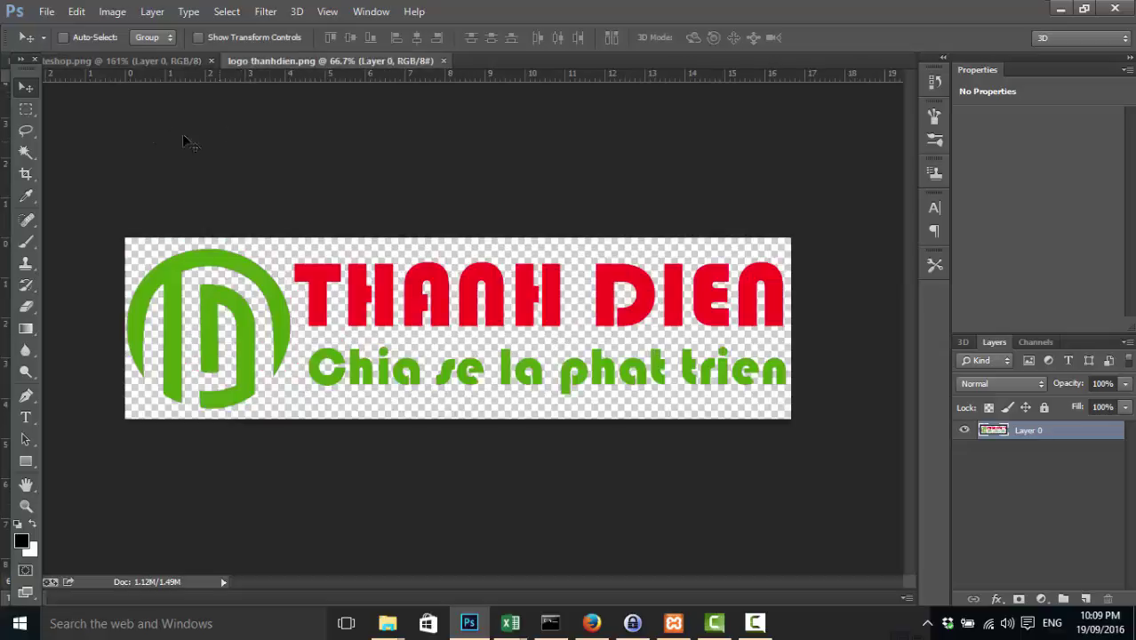
left_click(129, 57)
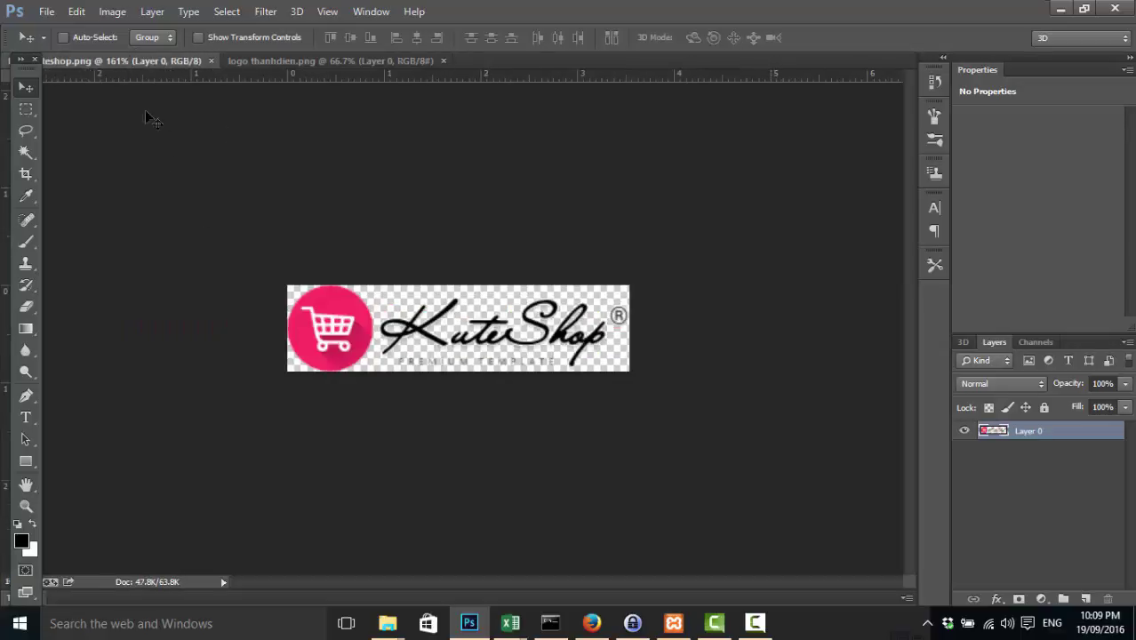
left_click(276, 67)
left_click_drag(178, 195, 329, 297)
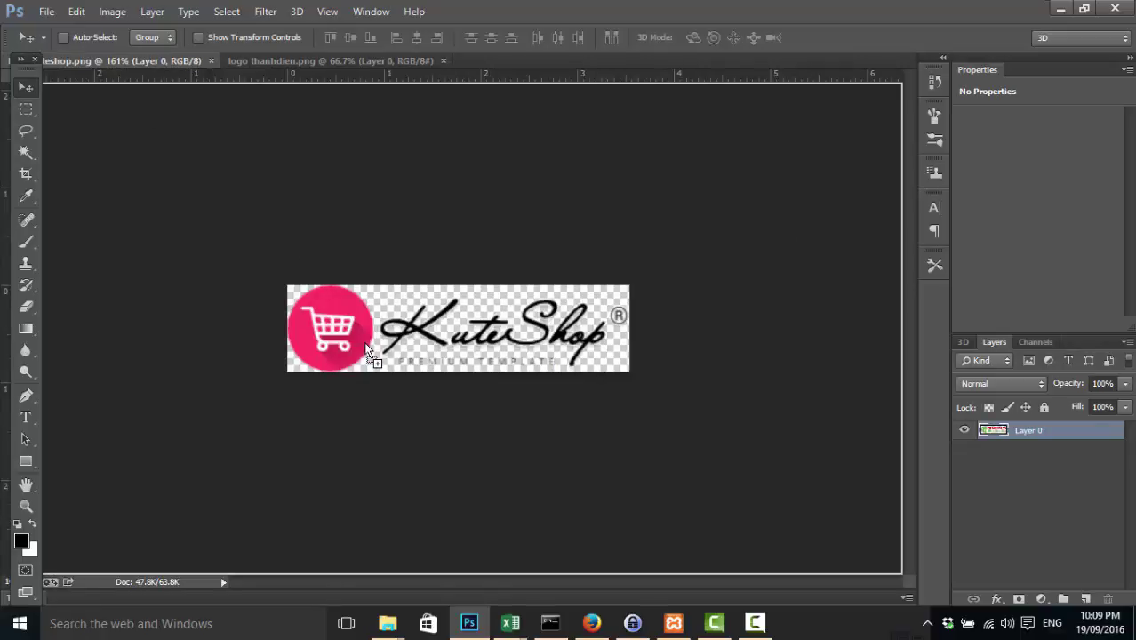
left_click_drag(367, 351, 411, 333)
scroll(424, 360, "down", 4)
scroll(424, 360, "up", 2)
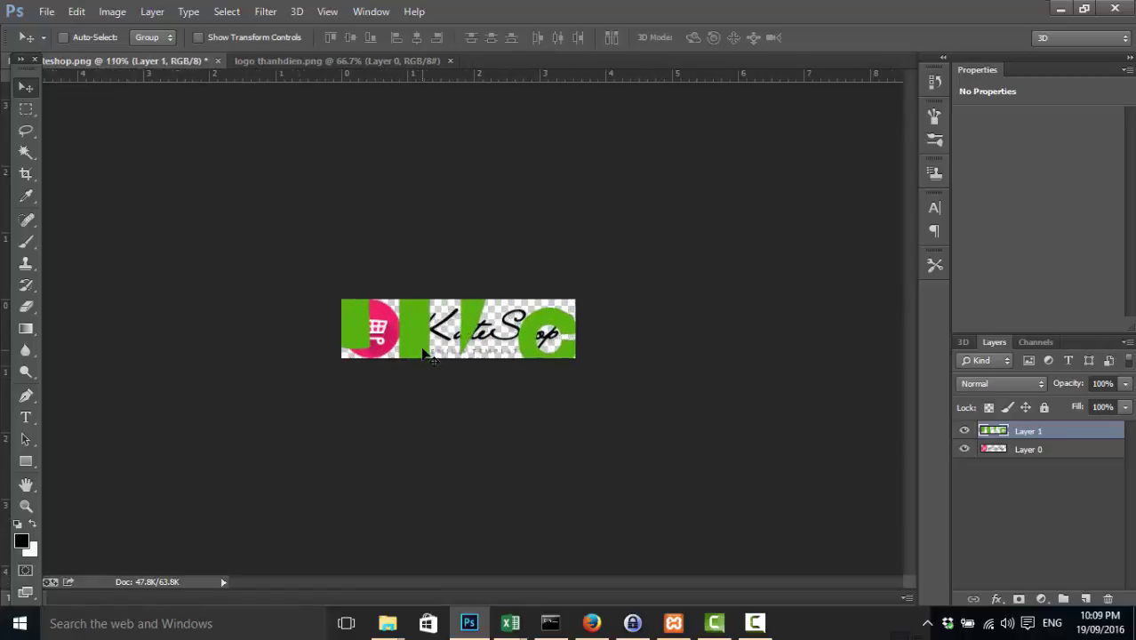
scroll(424, 360, "down", 1)
scroll(424, 360, "up", 4)
scroll(424, 355, "down", 1)
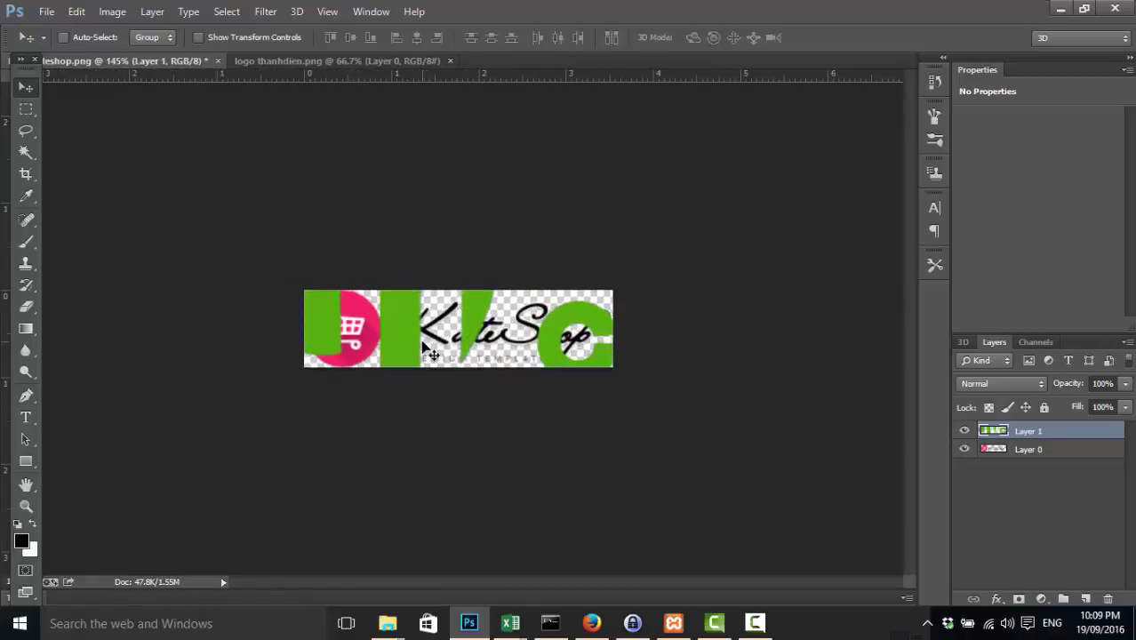
scroll(424, 348, "down", 4)
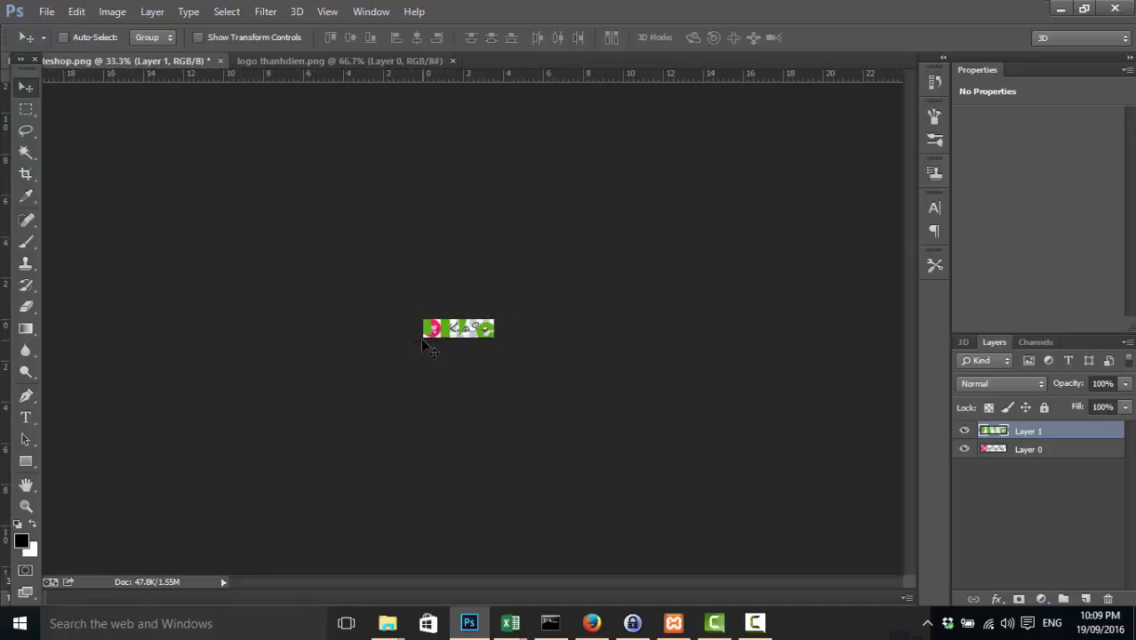
key("ctrl+t")
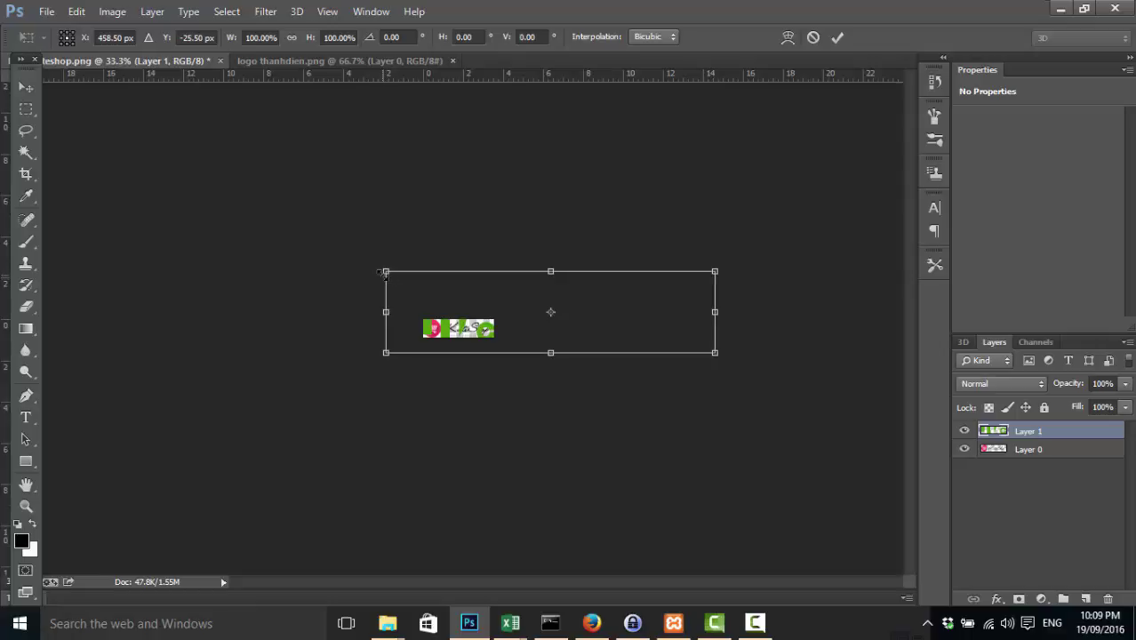
key("Return")
scroll(391, 341, "up", 2)
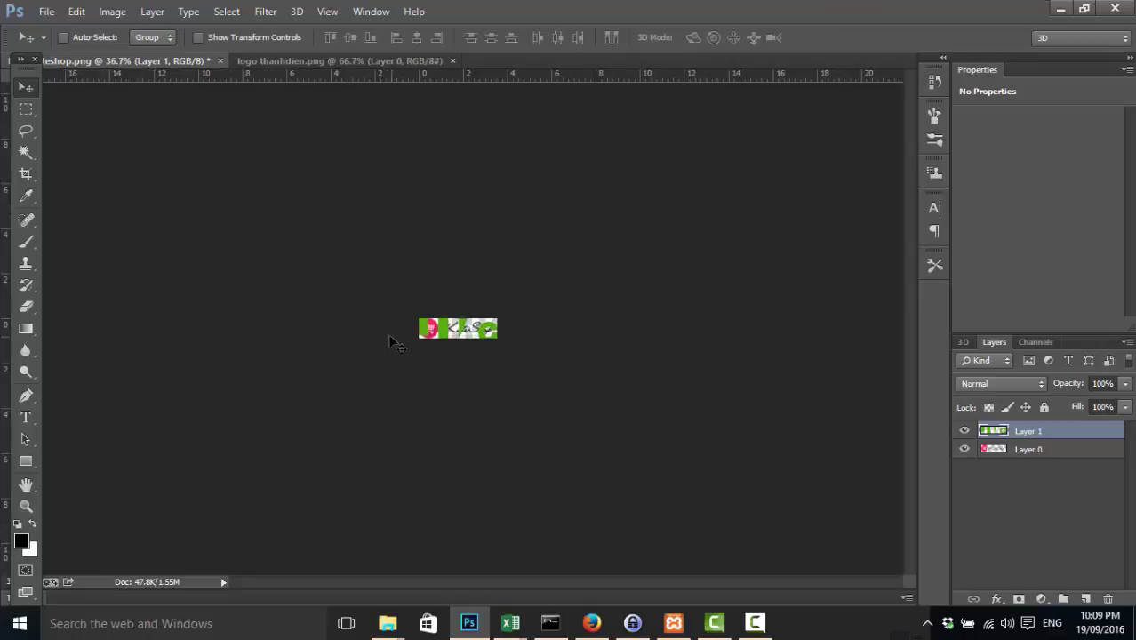
scroll(391, 342, "up", 5)
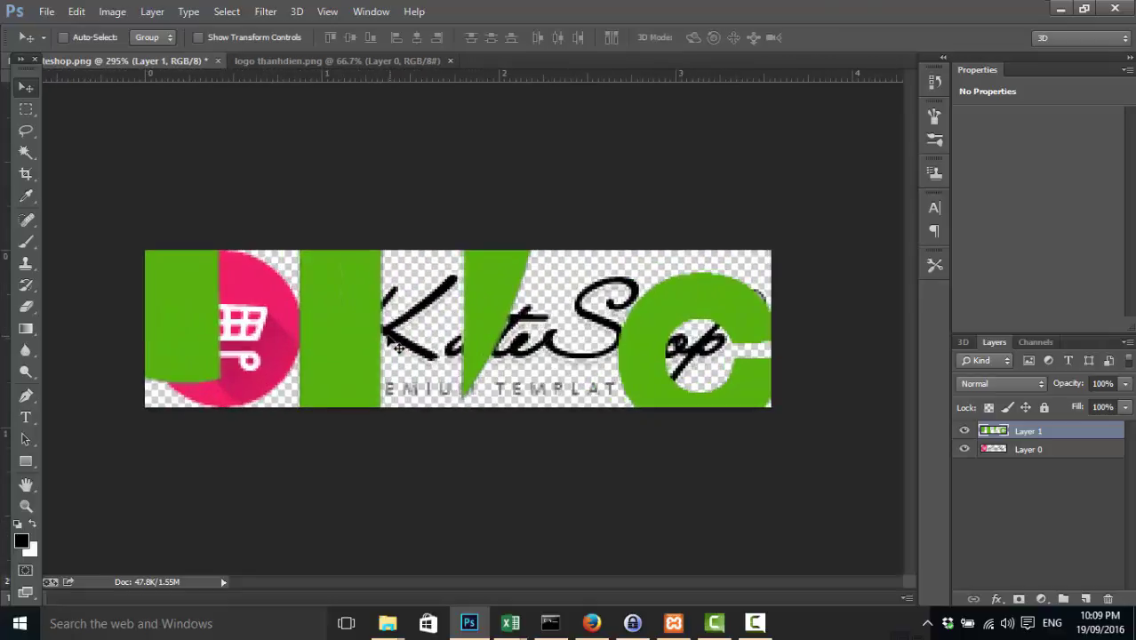
key("ctrl+t")
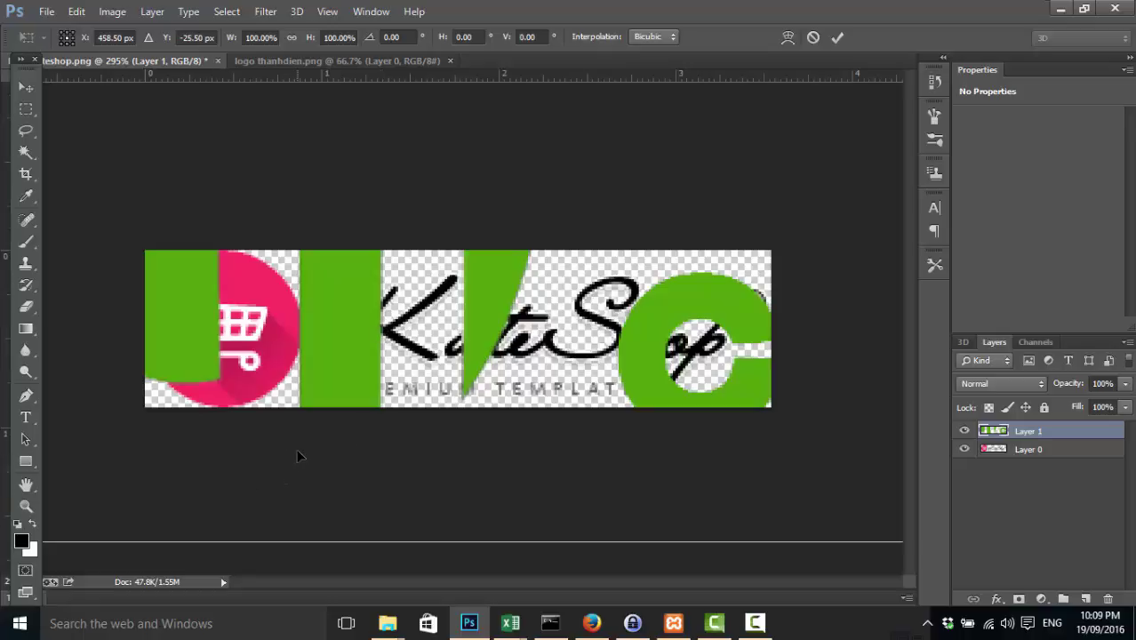
key("Return")
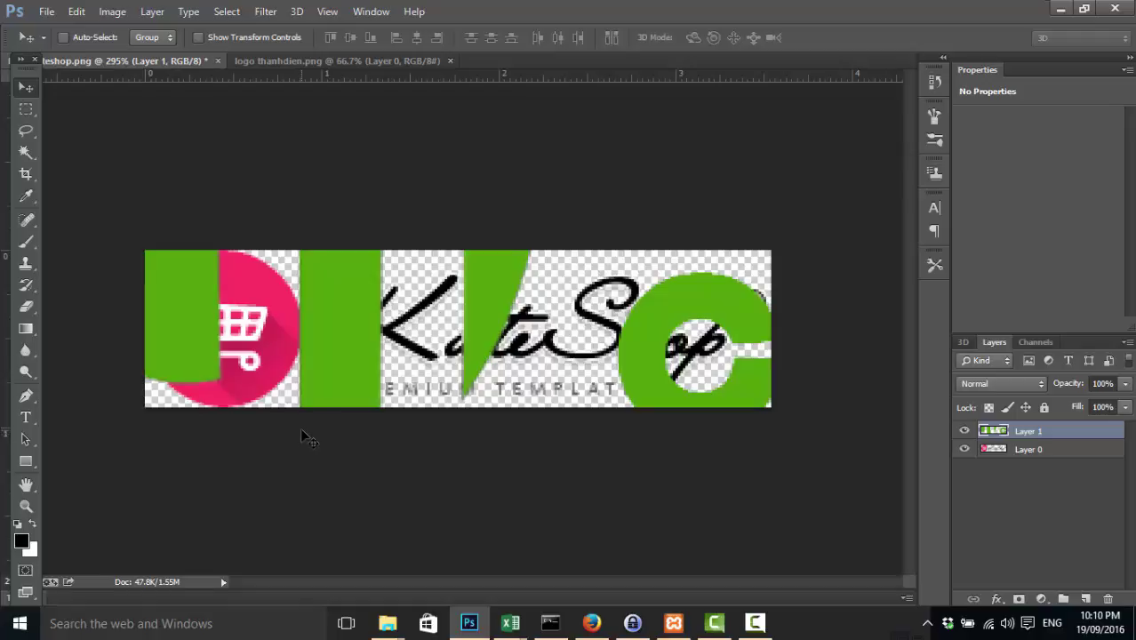
- Scale the copied logo layer down to about 21% with Free Transform and position it over the KuteShop logo
key("ctrl+minus")
key("ctrl+minus")
key("ctrl+minus")
key("ctrl+minus")
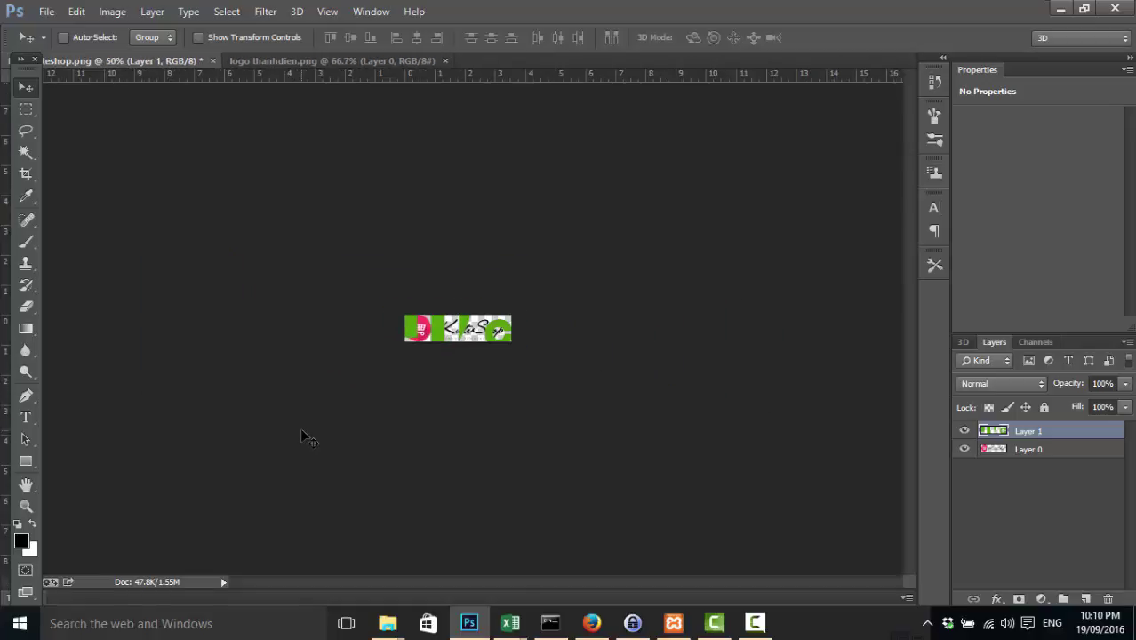
key("ctrl+minus")
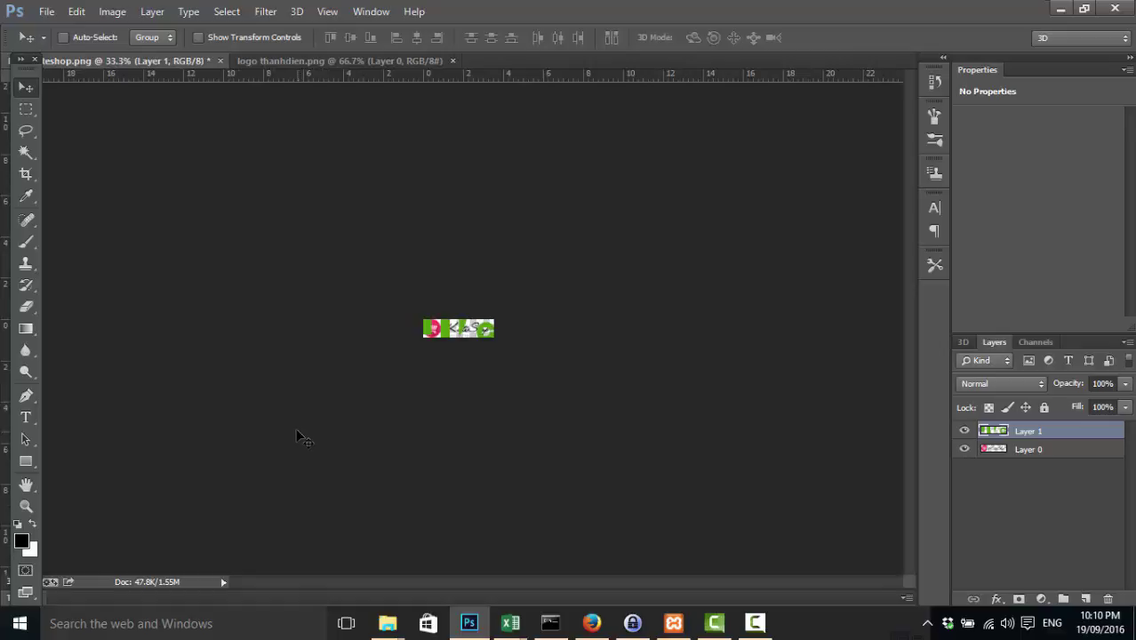
key("ctrl+t")
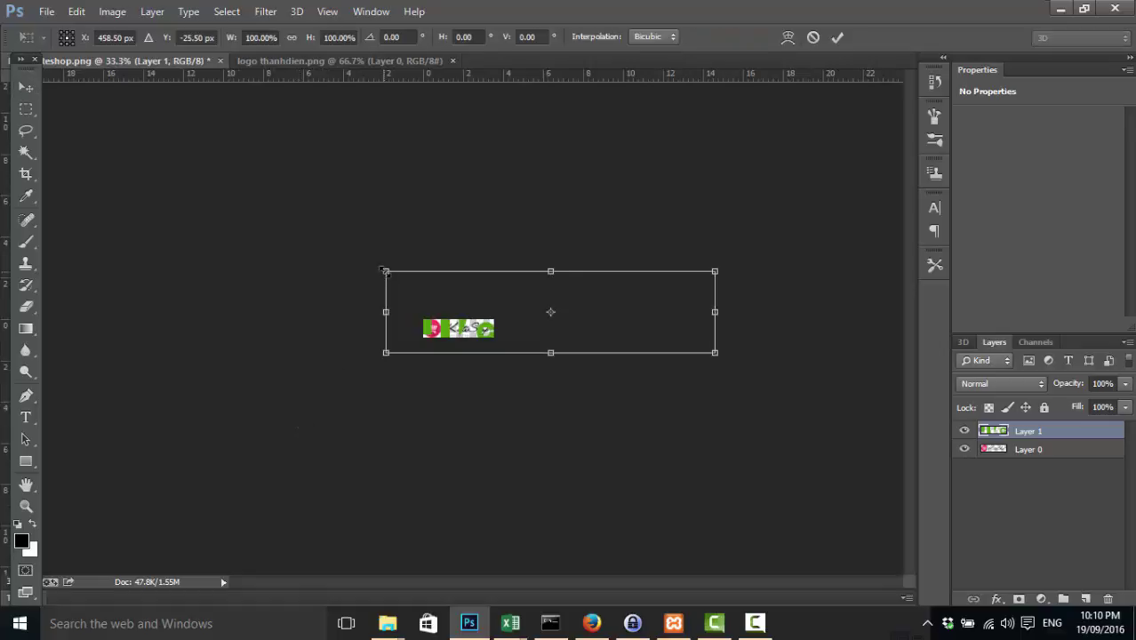
left_click_drag(384, 269, 449, 318)
mouse_move(527, 340)
left_mouse_down()
mouse_move(496, 330)
mouse_move(524, 338)
left_mouse_up()
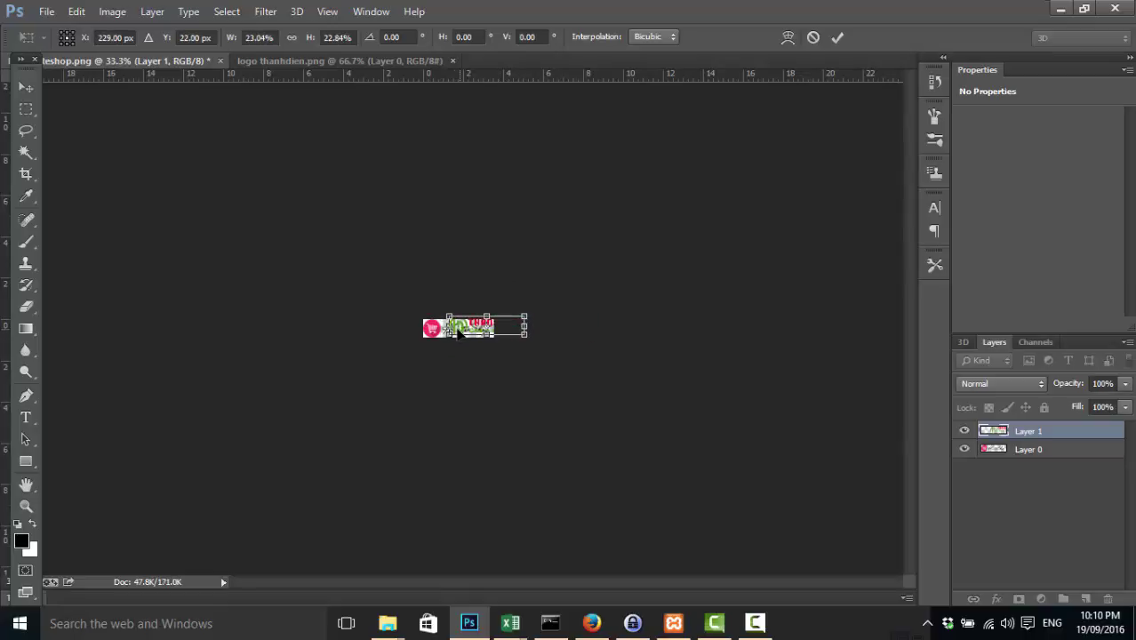
left_click_drag(456, 330, 429, 333)
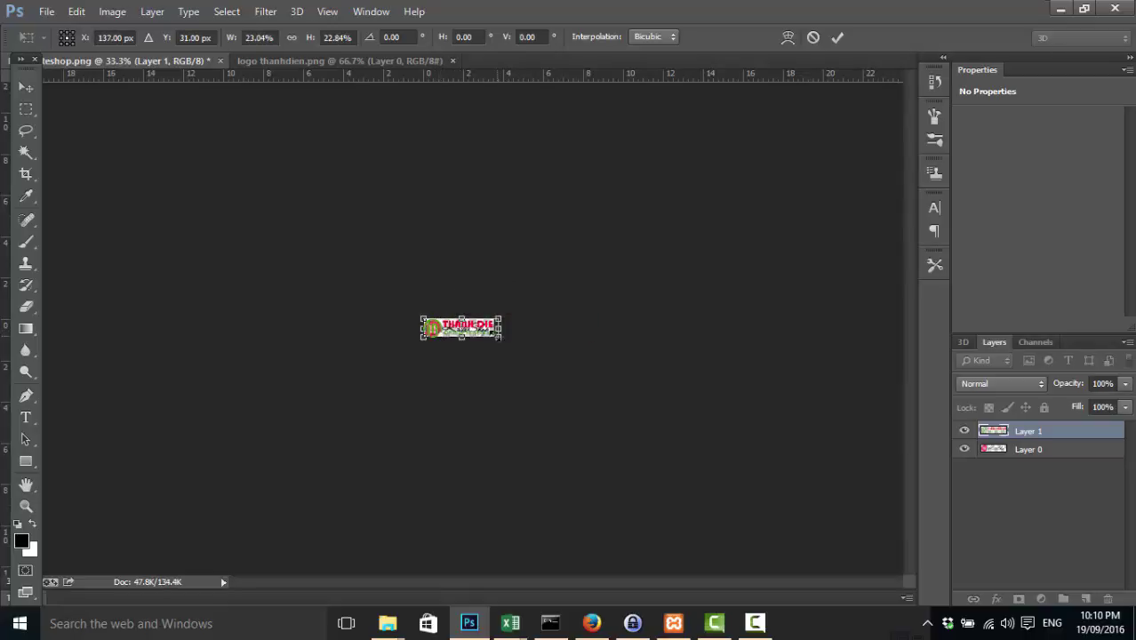
left_click_drag(499, 338, 492, 340)
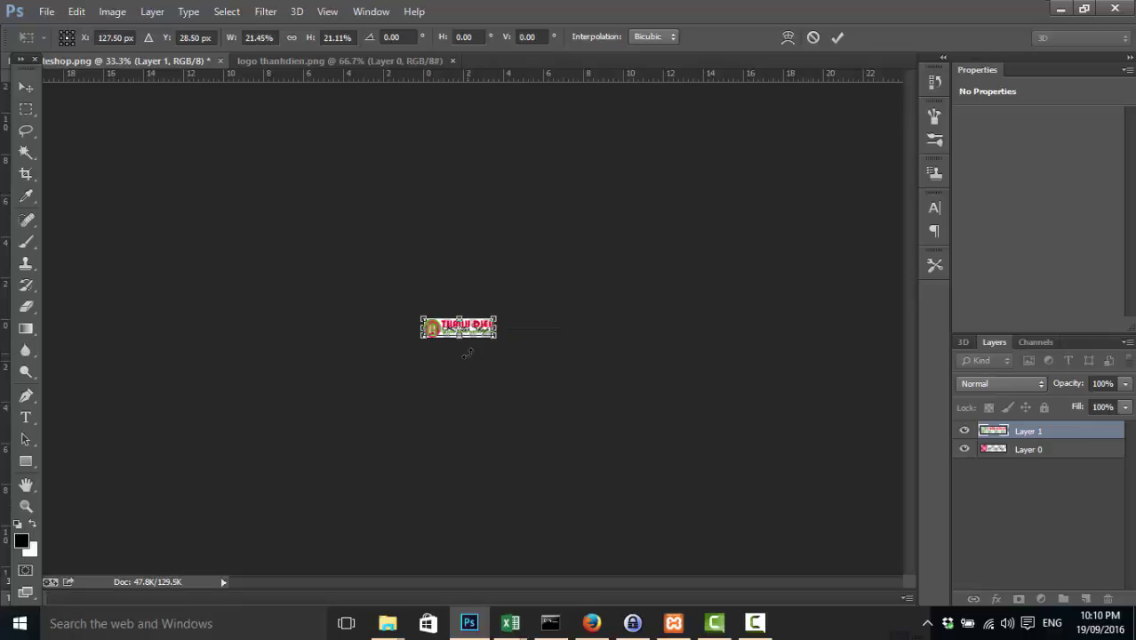
key("Return")
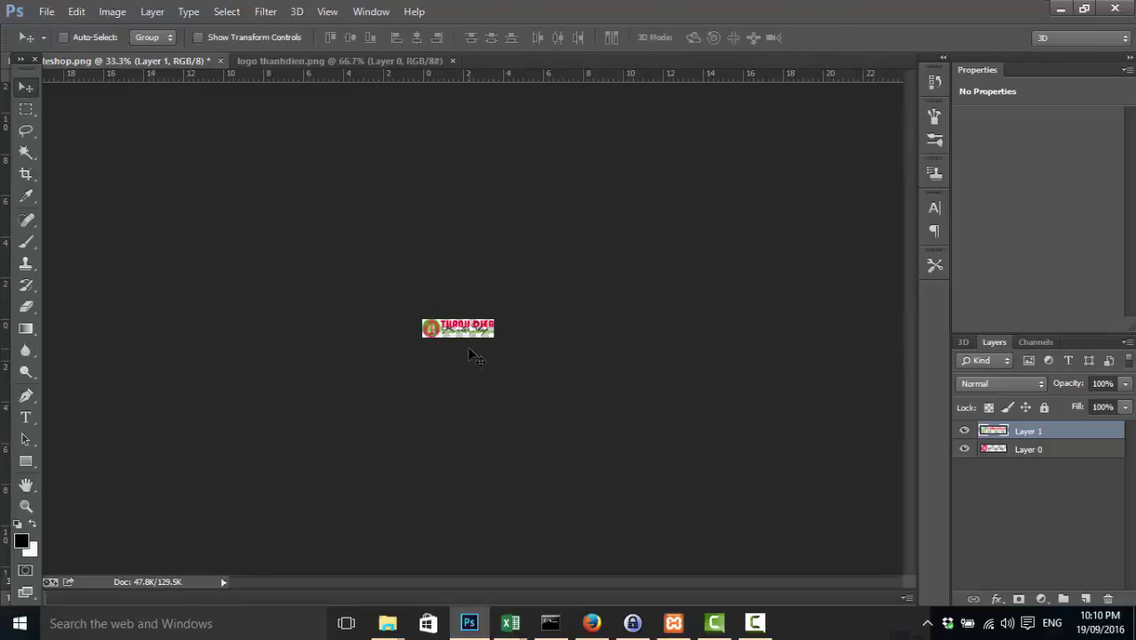
- Fine-tune the copied logo's position and size to fit inside the canvas, and hide the original KuteShop logo layer
key("ctrl+plus")
key("ctrl+plus")
key("ctrl+plus")
key("ctrl+plus")
mouse_move(435, 336)
left_mouse_down()
mouse_move(418, 240)
mouse_move(417, 315)
mouse_move(428, 327)
left_mouse_up()
key("ctrl+t")
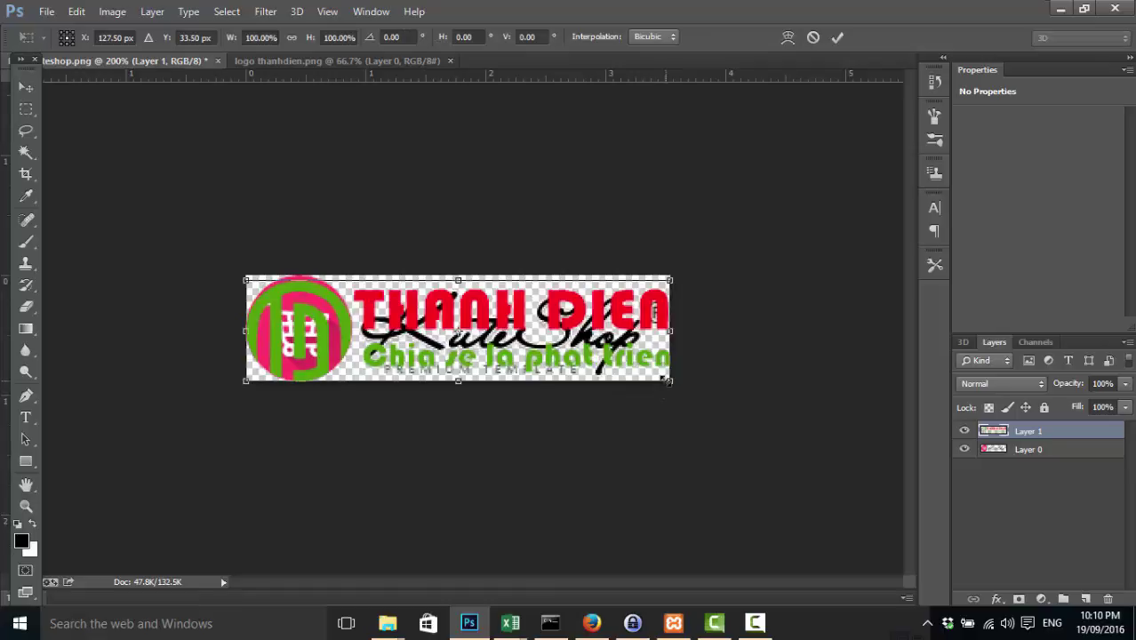
left_click_drag(665, 379, 654, 384)
key("Return")
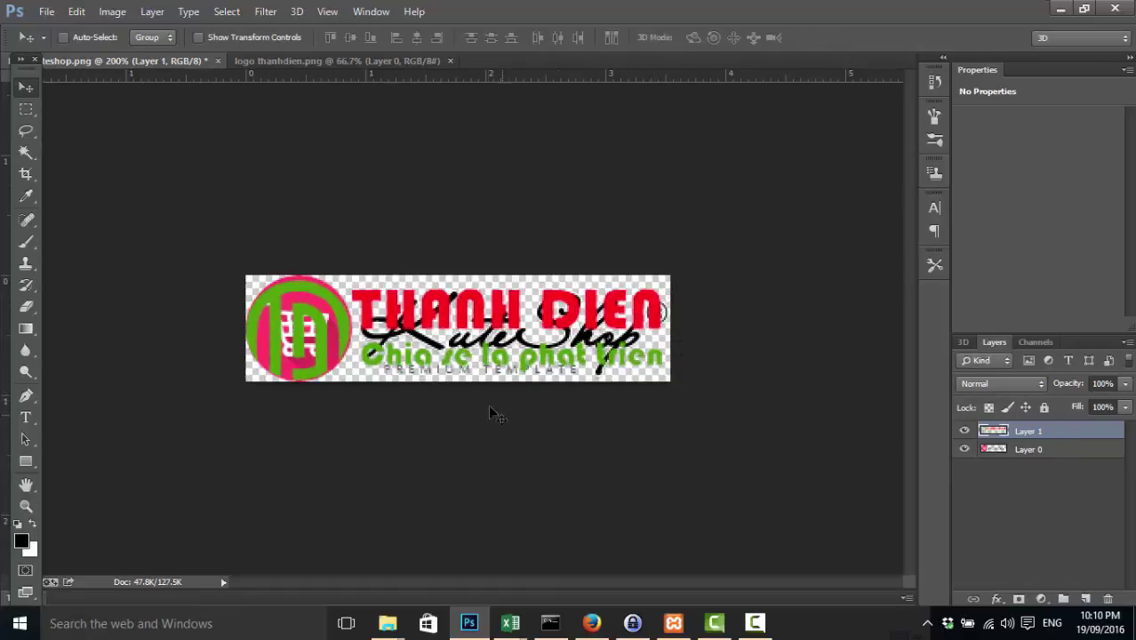
left_click(964, 451)
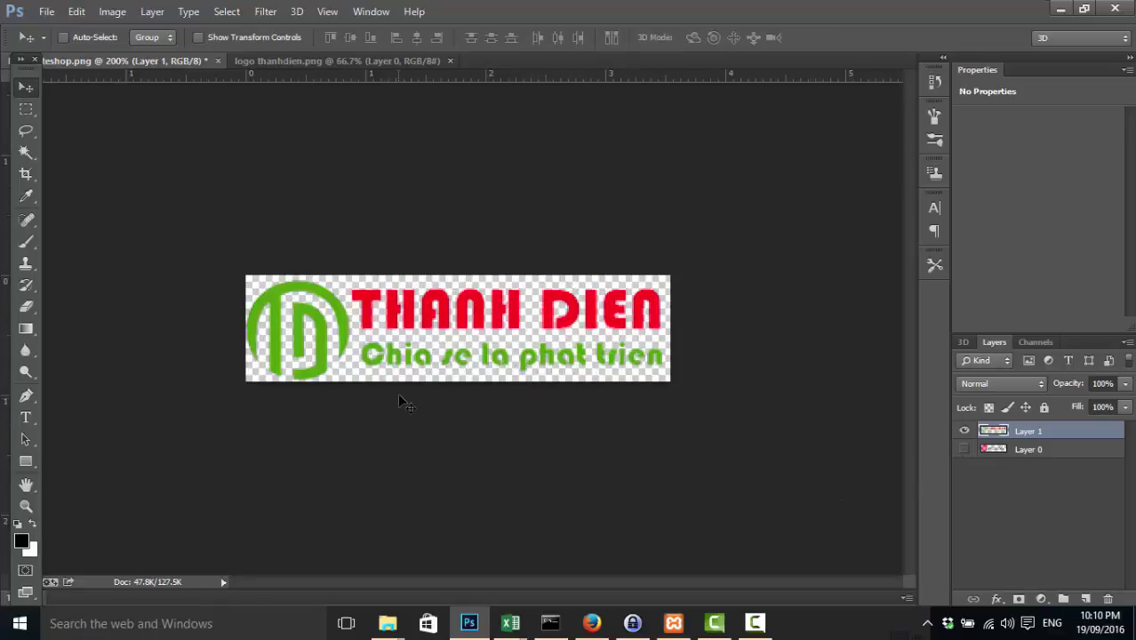
- Save the logo to the Desktop as an interlaced PNG named "logo kuteshop2"
left_click(48, 12)
left_click(114, 213)
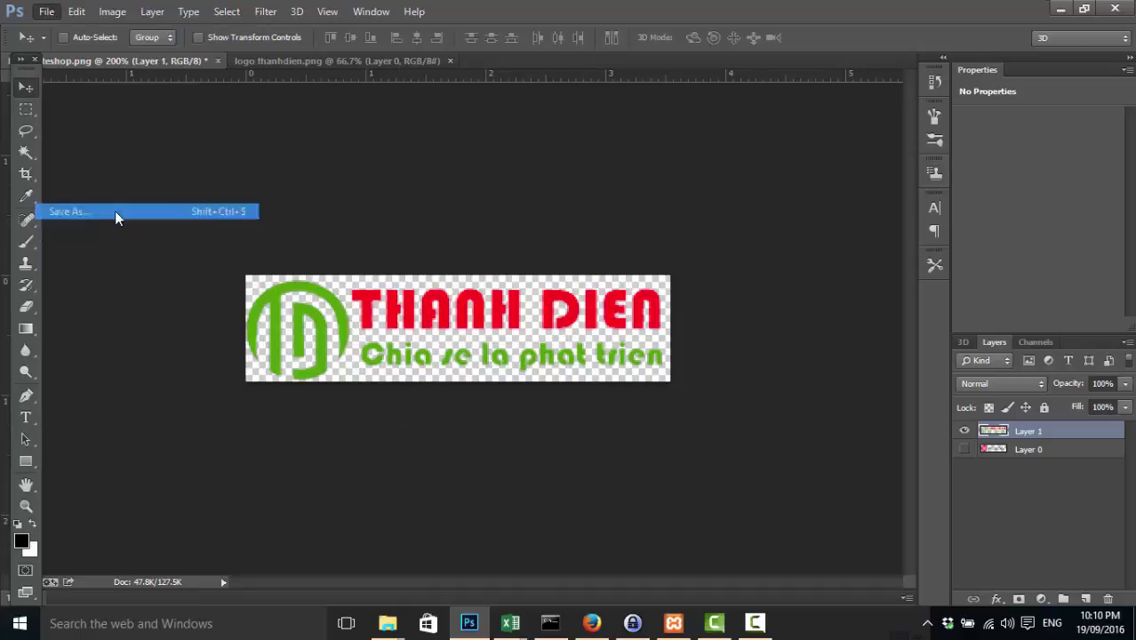
left_click(373, 432)
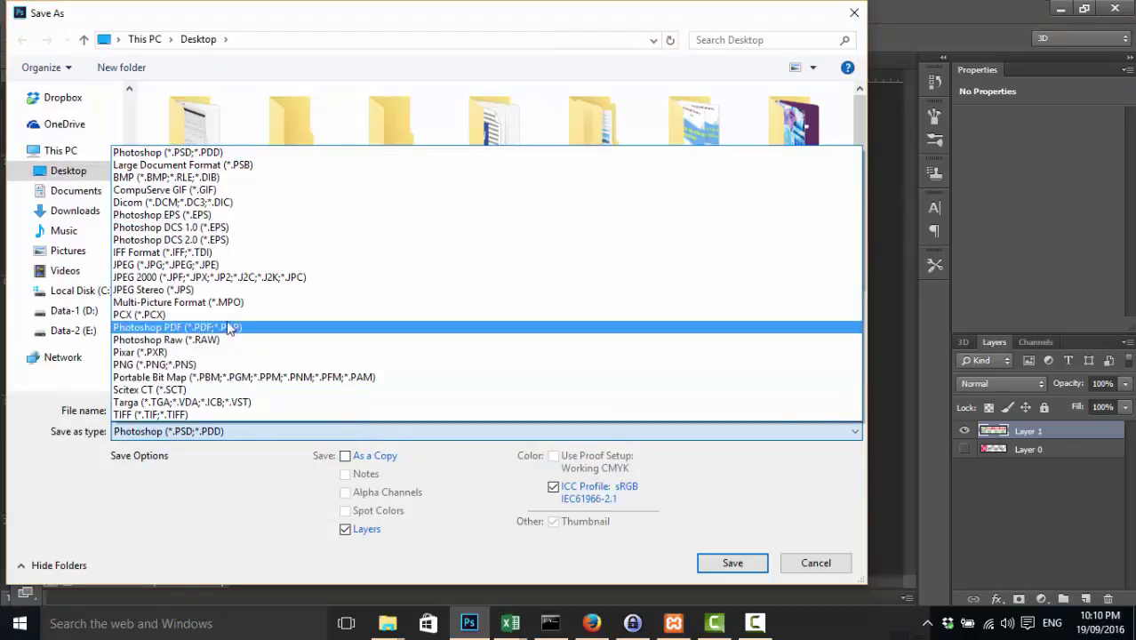
key("Down")
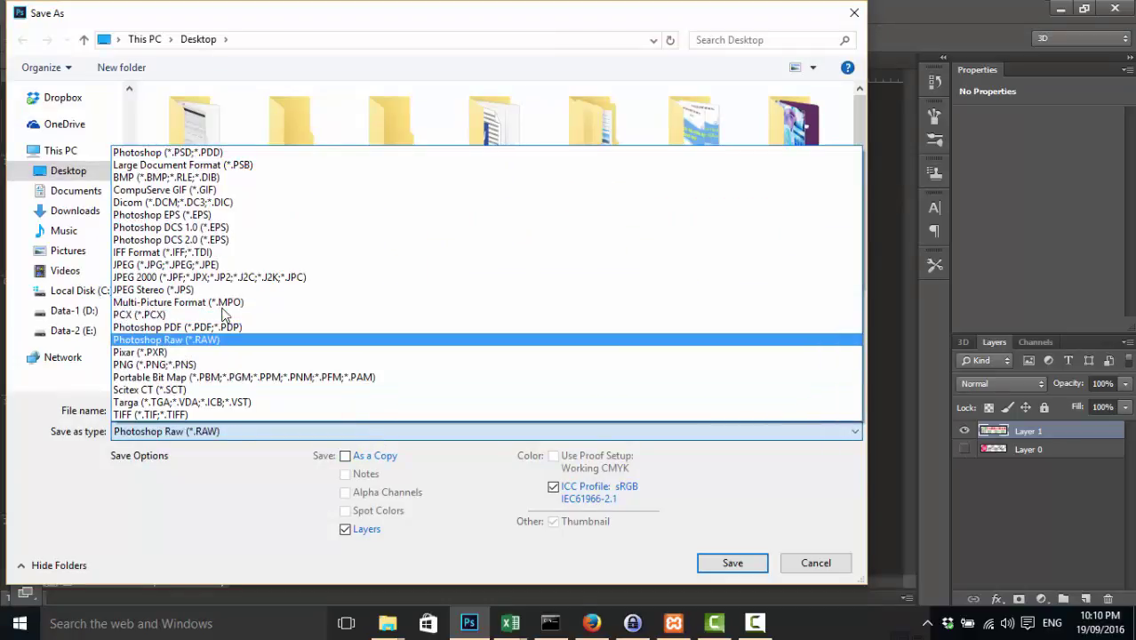
left_click(158, 366)
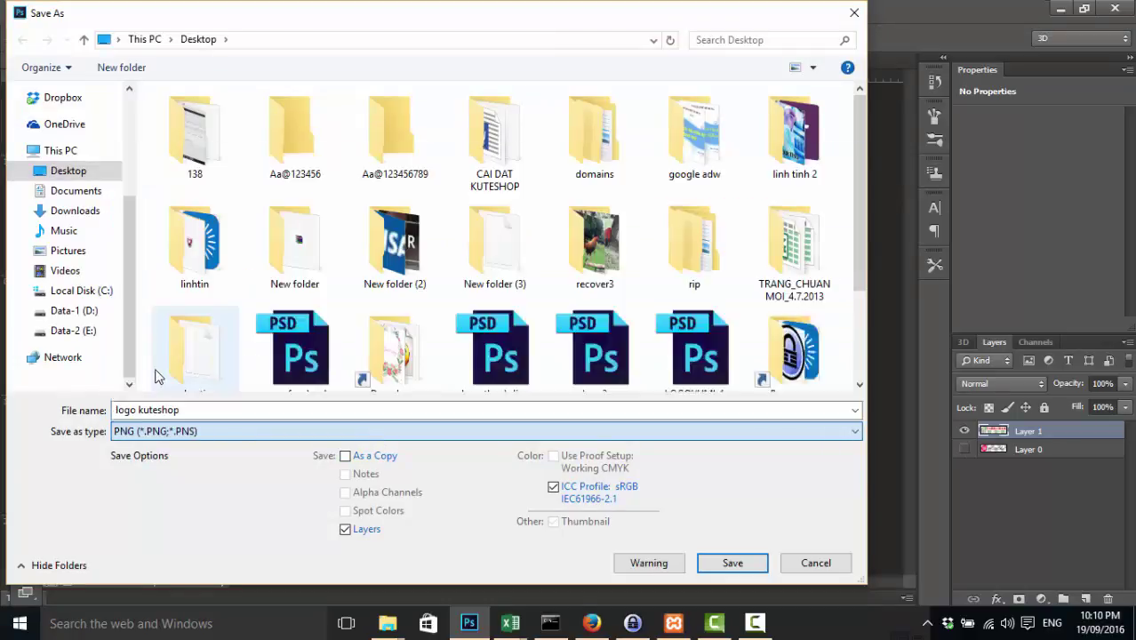
left_click_drag(599, 26, 703, 25)
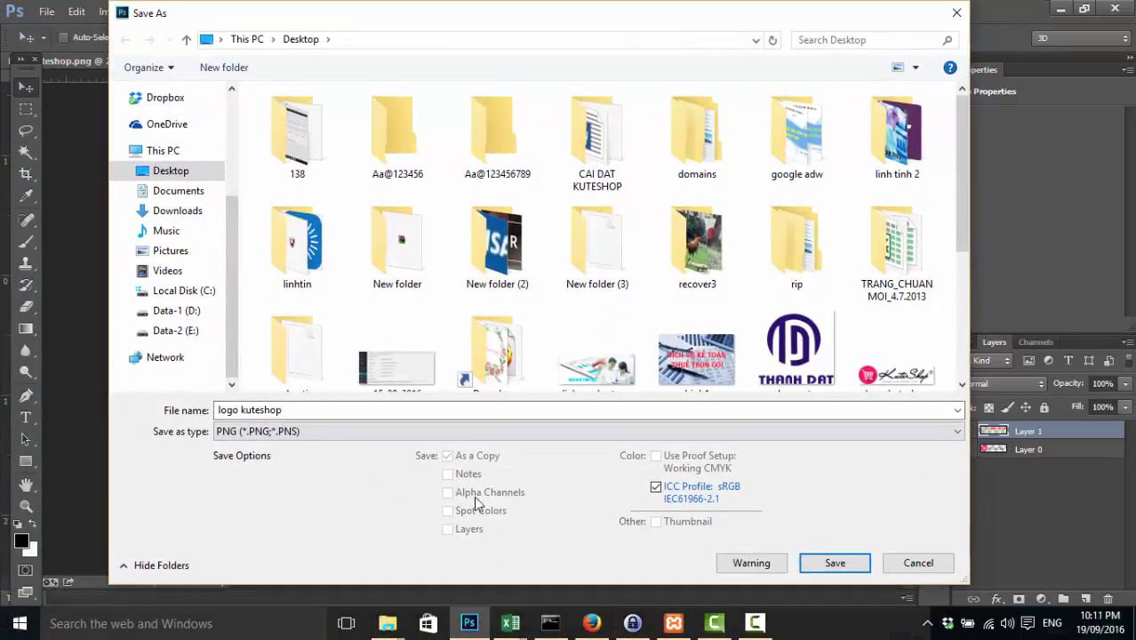
left_click(422, 432)
left_click(421, 433)
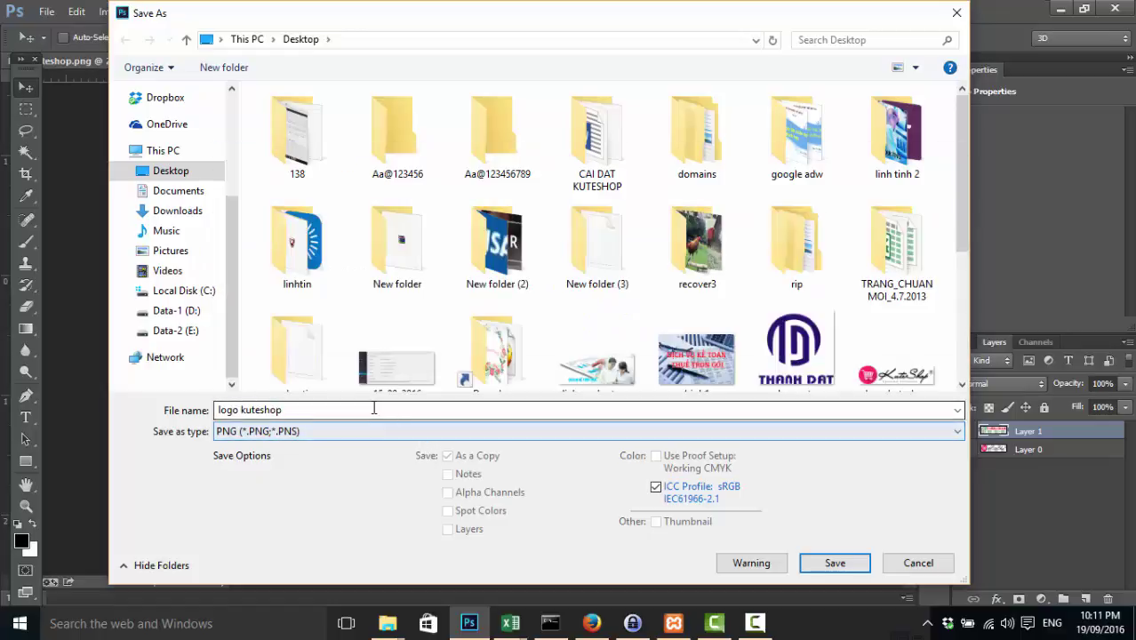
left_click(379, 411)
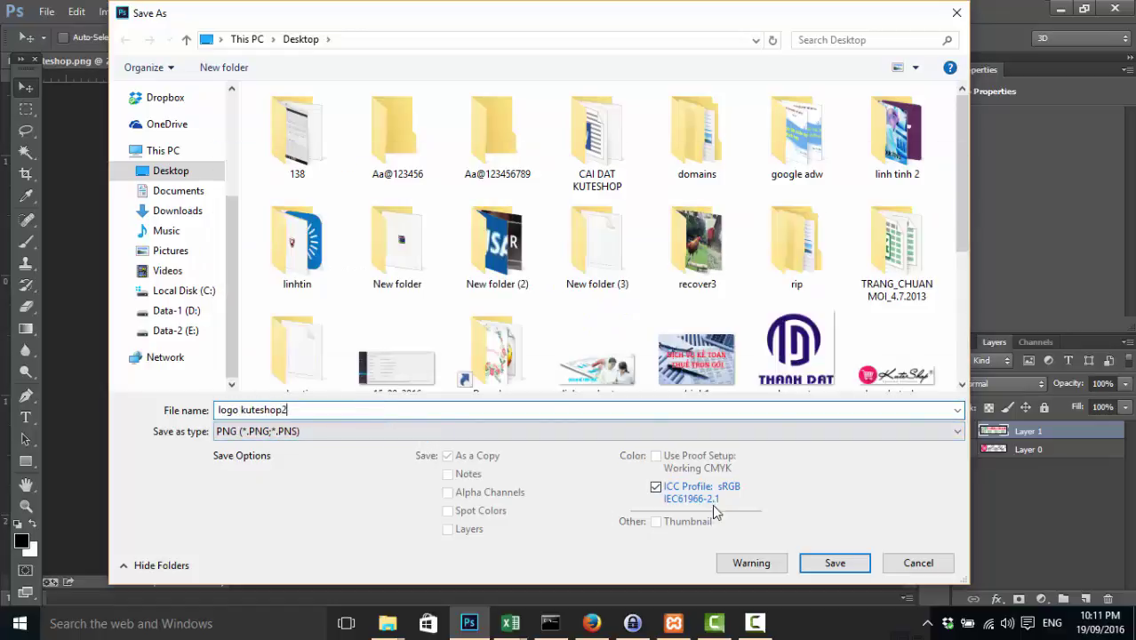
left_click(836, 563)
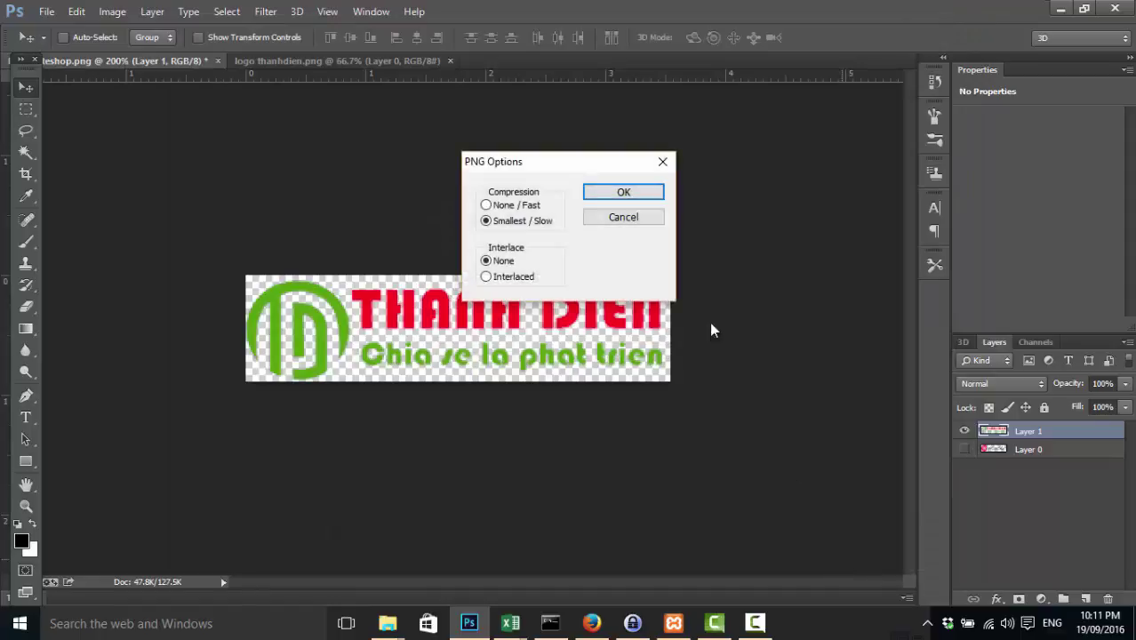
left_click(516, 277)
left_click(617, 198)
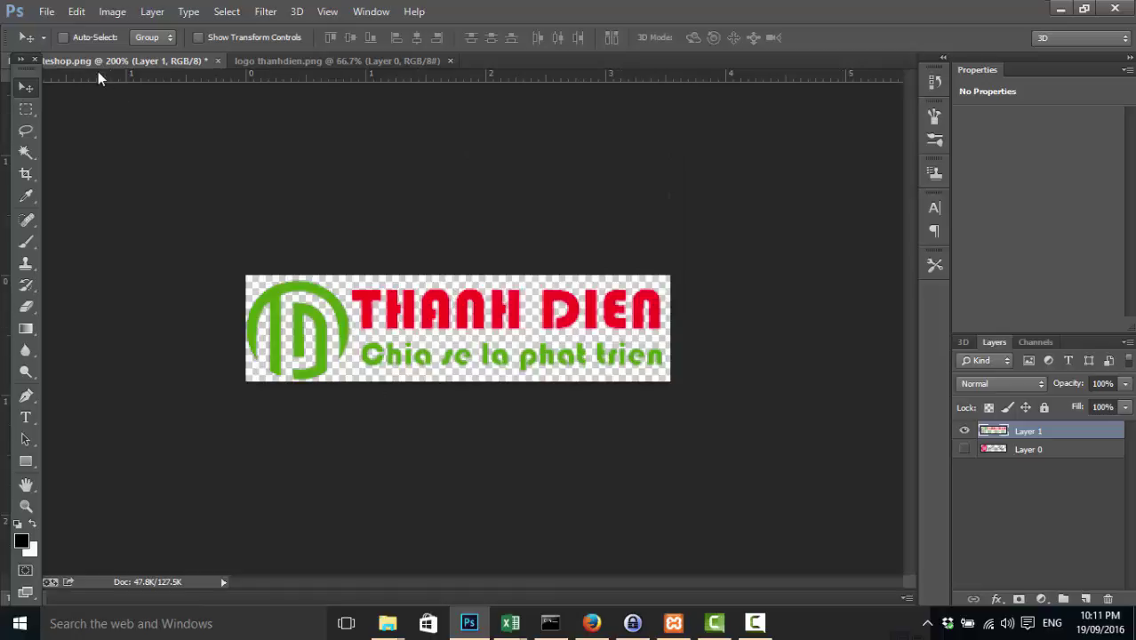
- Switch to Firefox and open the Logo settings in the WordPress Theme Options
left_click(583, 626)
scroll(321, 250, "up", 3)
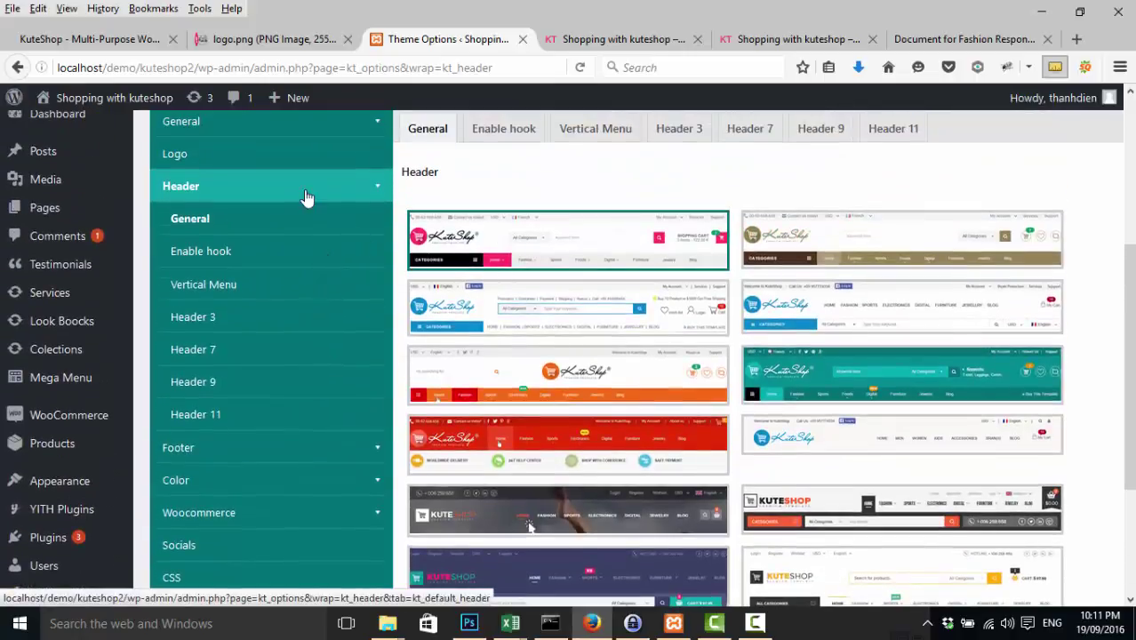
scroll(119, 456, "up", 3)
scroll(71, 560, "down", 5)
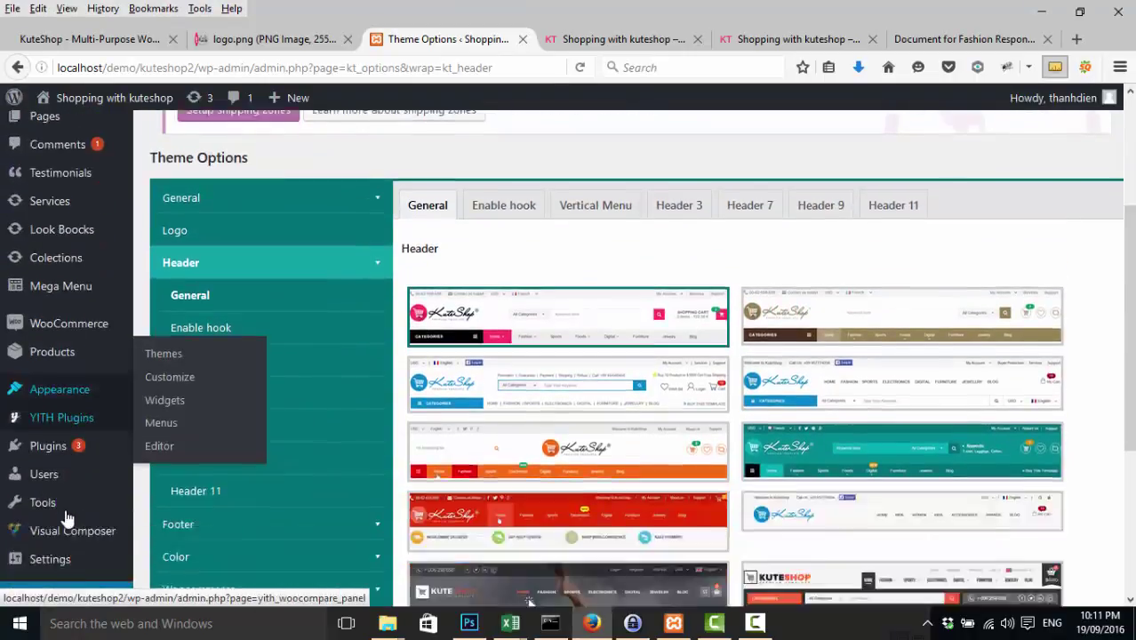
scroll(170, 419, "up", 5)
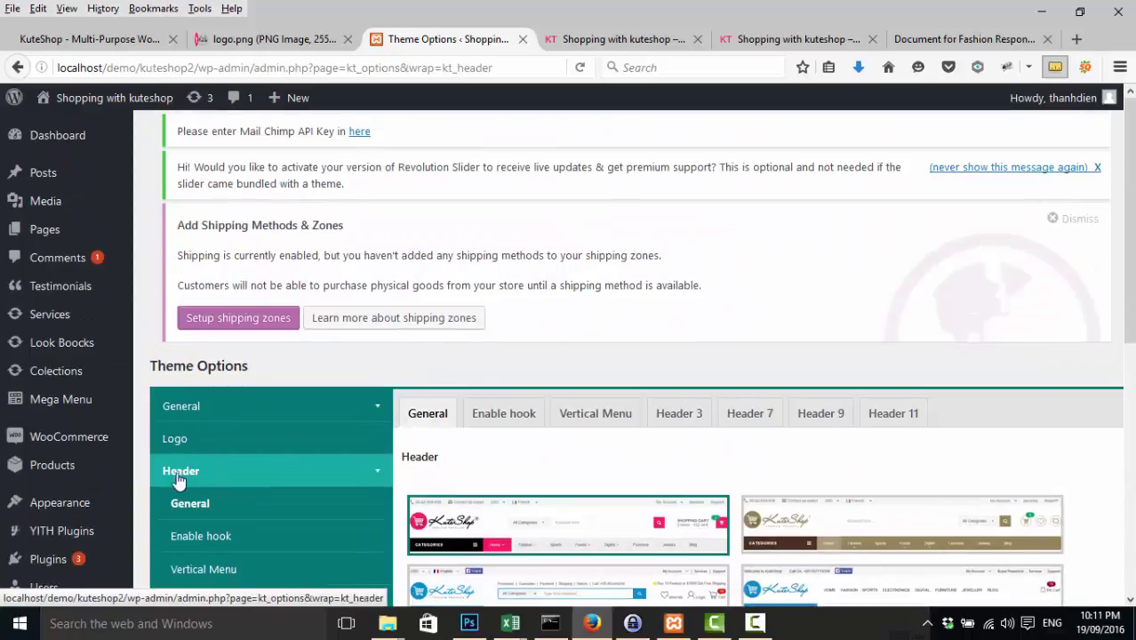
left_click(174, 440)
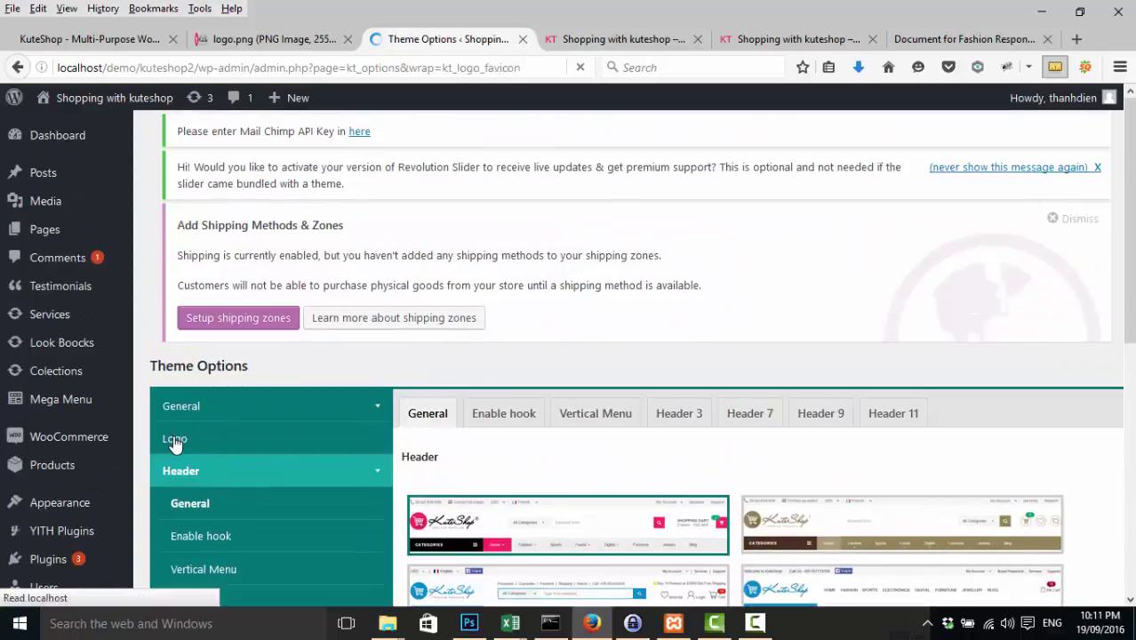
scroll(573, 420, "down", 5)
scroll(560, 391, "up", 2)
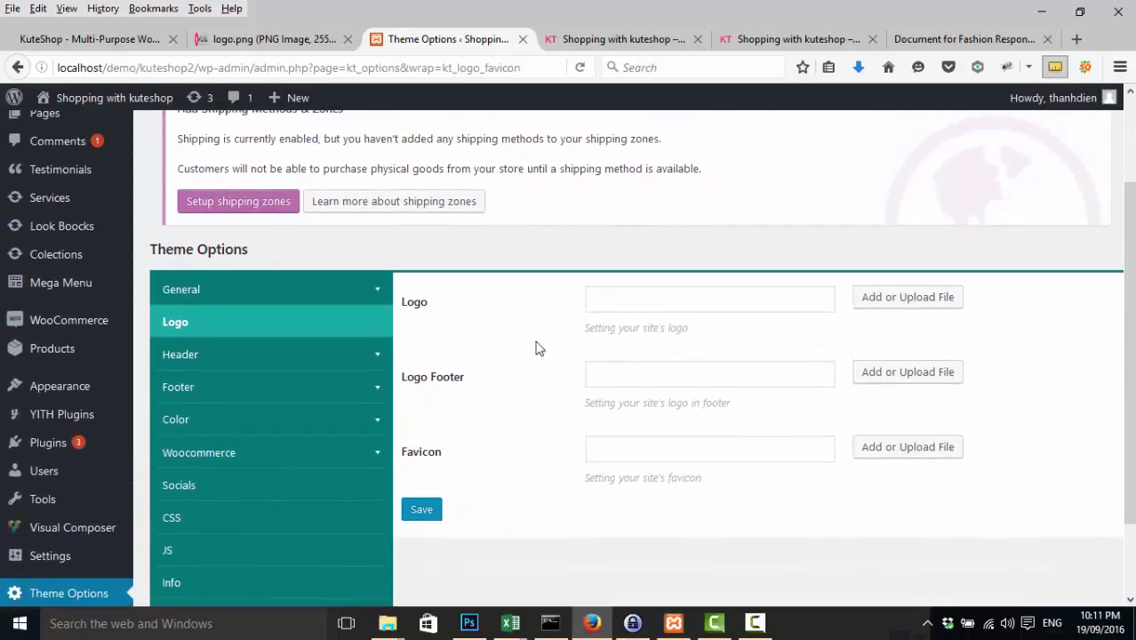
- Upload "logo kuteshop2" from the Desktop and use it as the site's logo
left_click(641, 308)
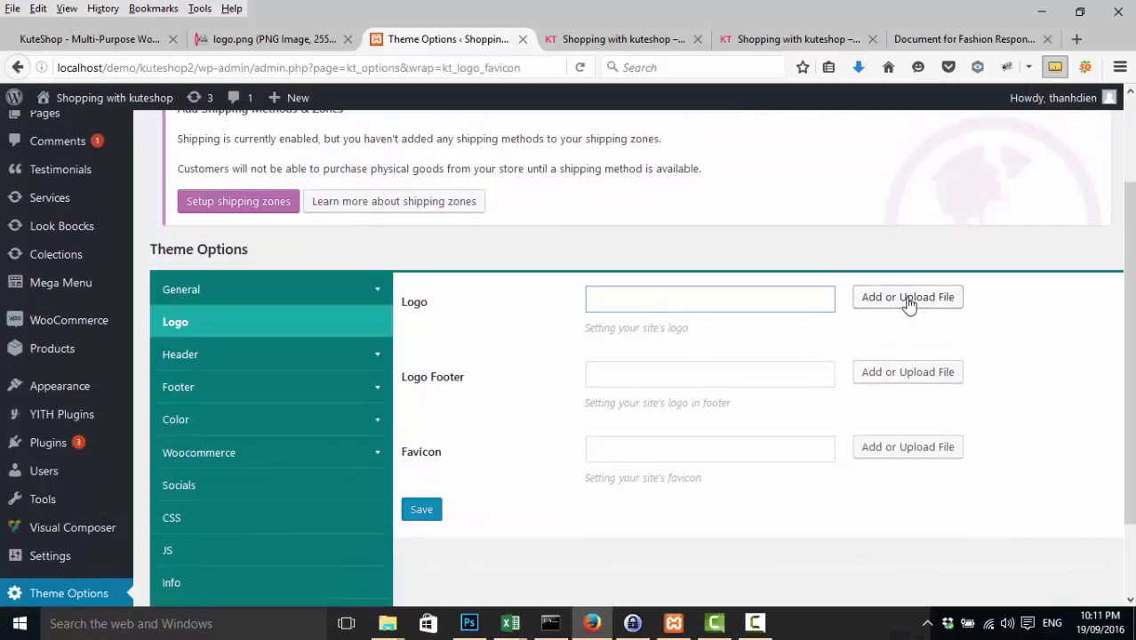
left_click(907, 300)
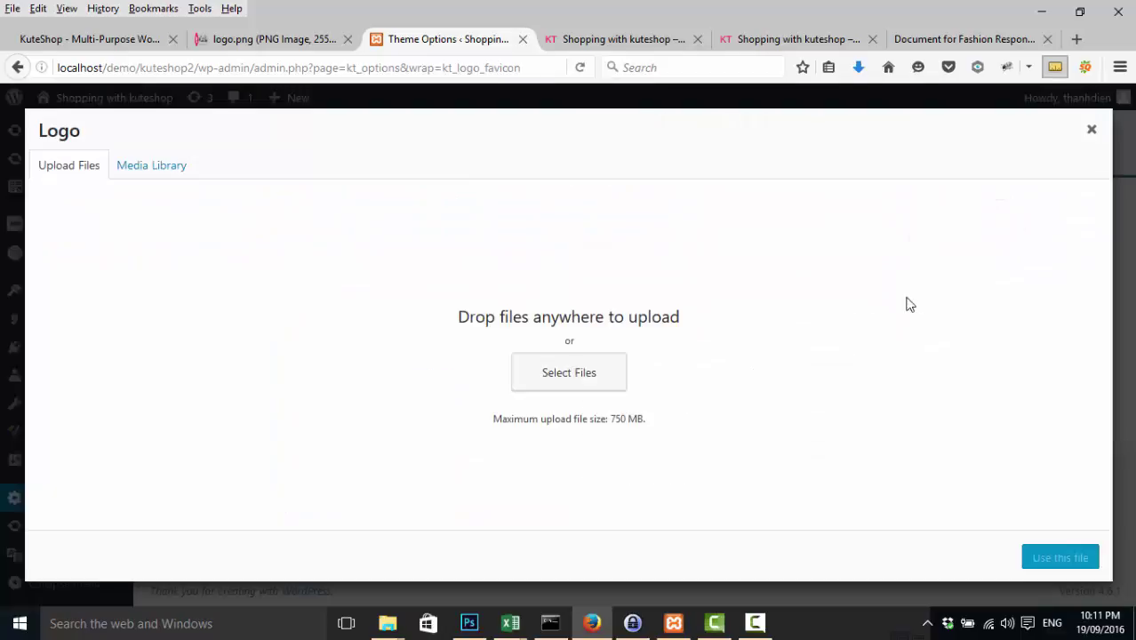
left_click(562, 380)
left_click(250, 254)
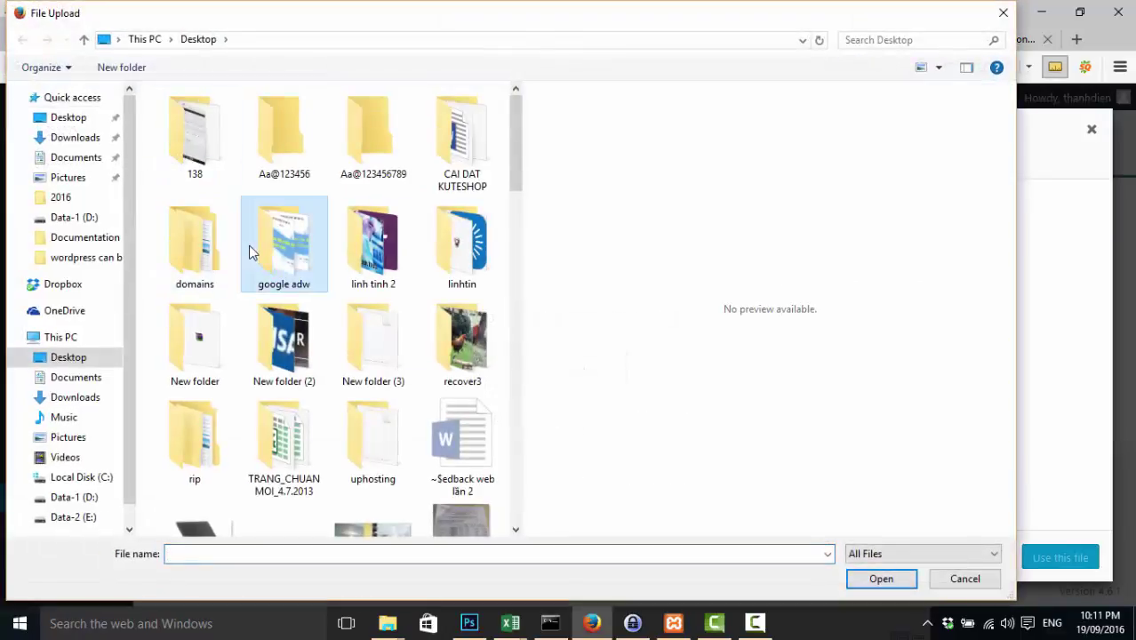
key("l")
key("l")
key("l")
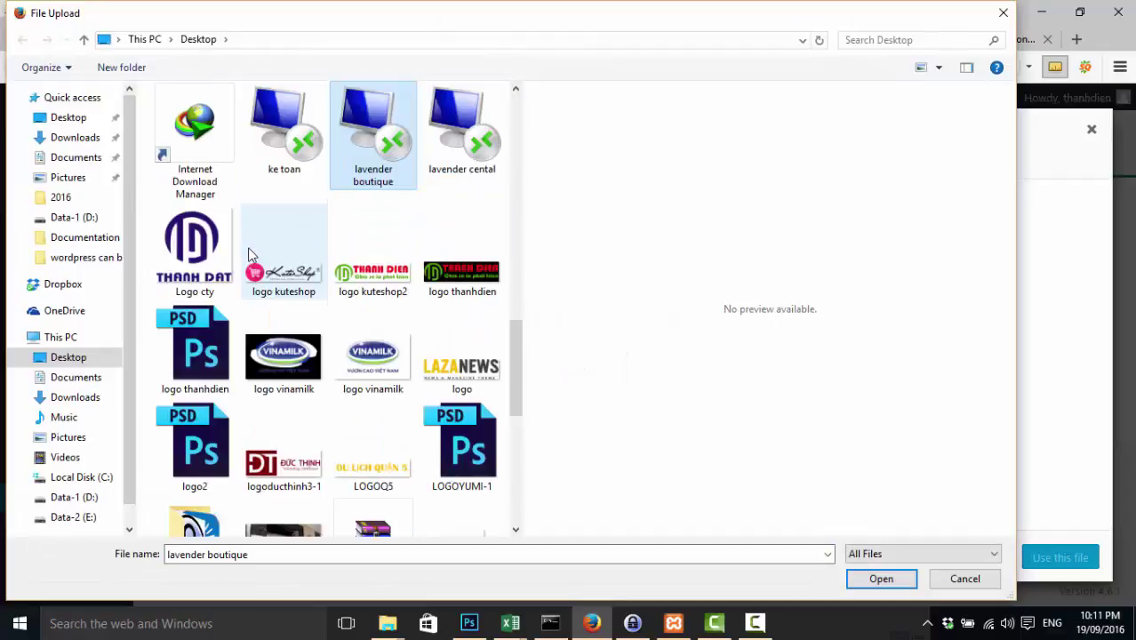
left_click(364, 280)
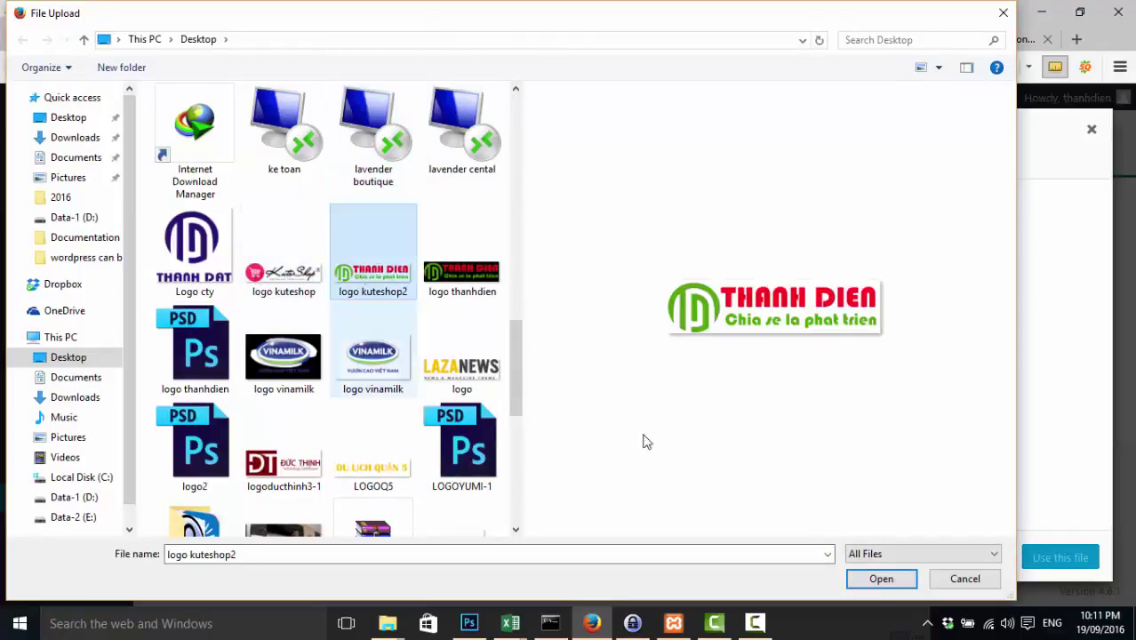
left_click(900, 583)
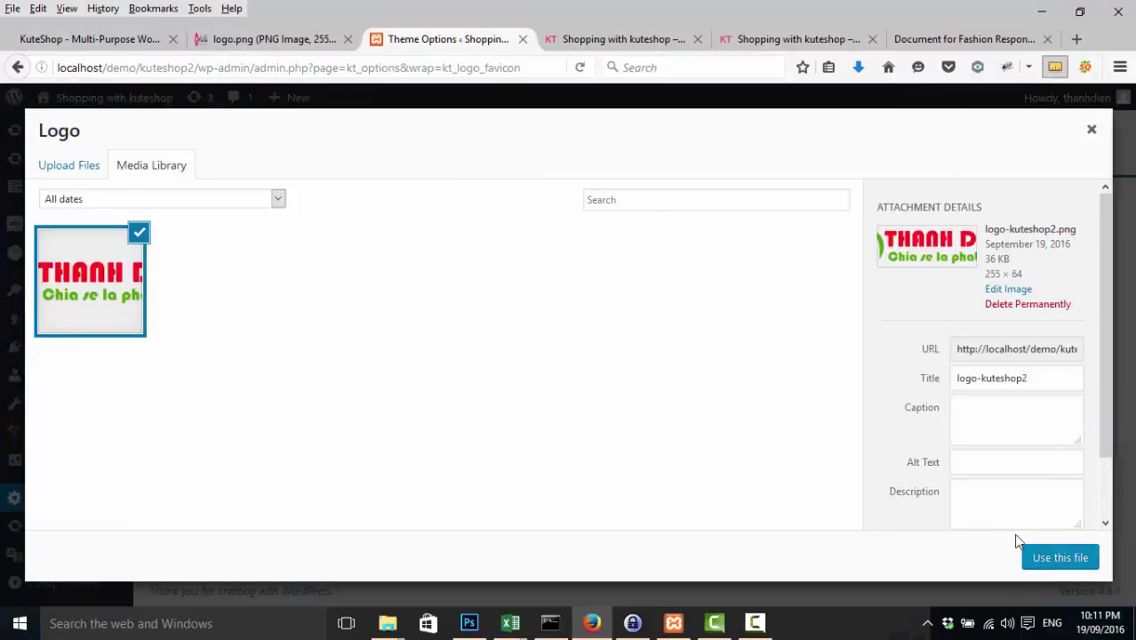
left_click(1031, 555)
- Set the footer logo to the uploaded logo-kuteshop2 image from the media library
scroll(675, 426, "down", 2)
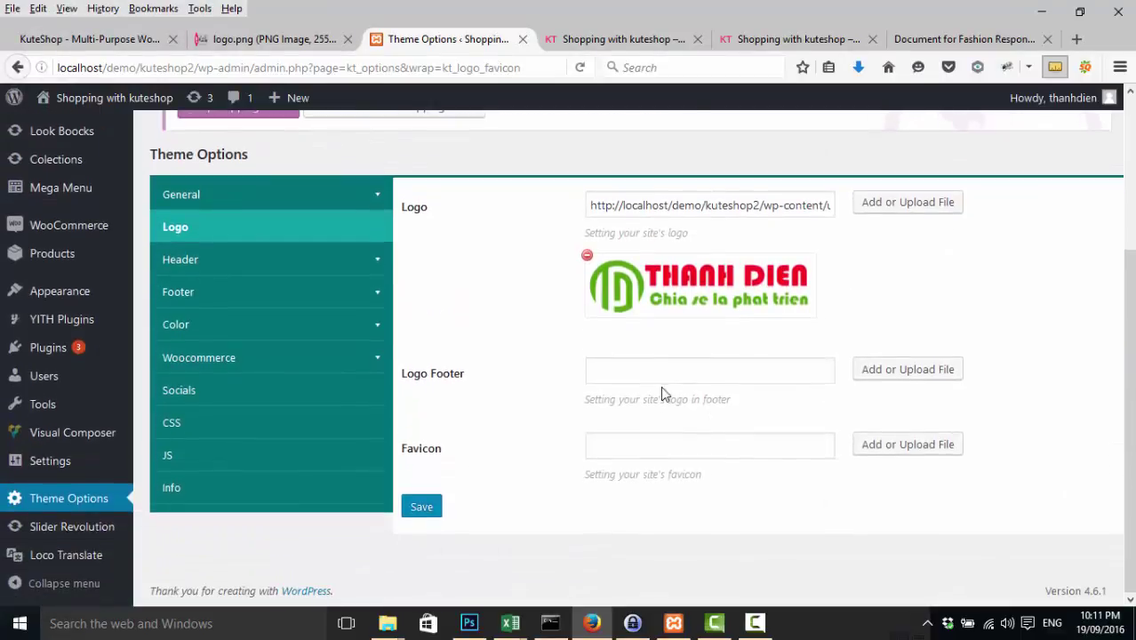
left_click(663, 374)
left_click(938, 369)
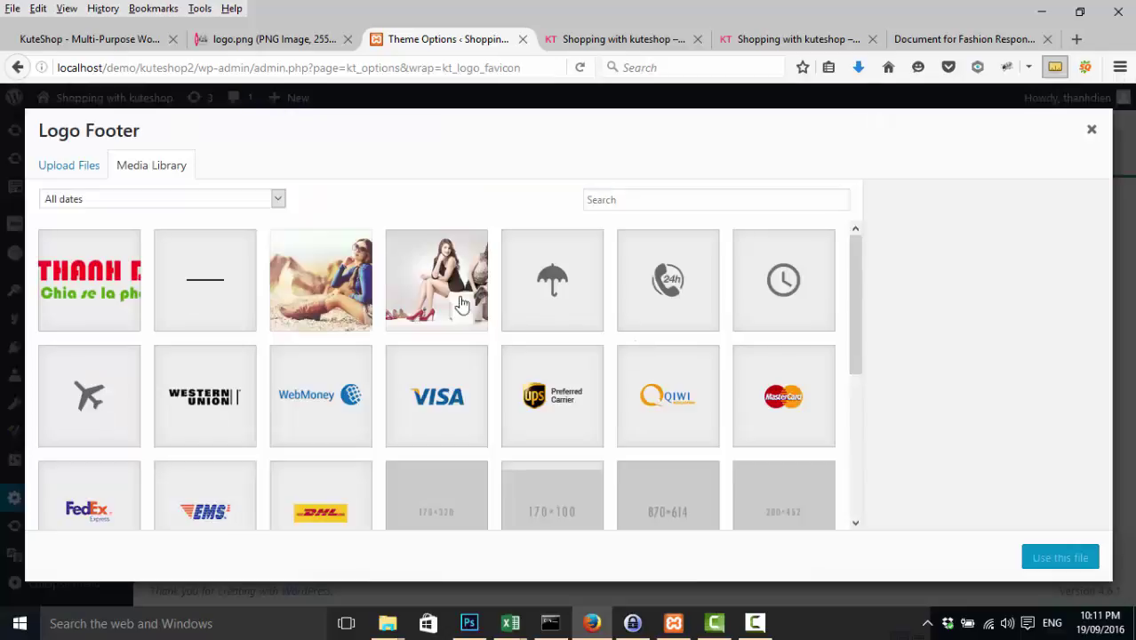
left_click(120, 292)
left_click(1040, 558)
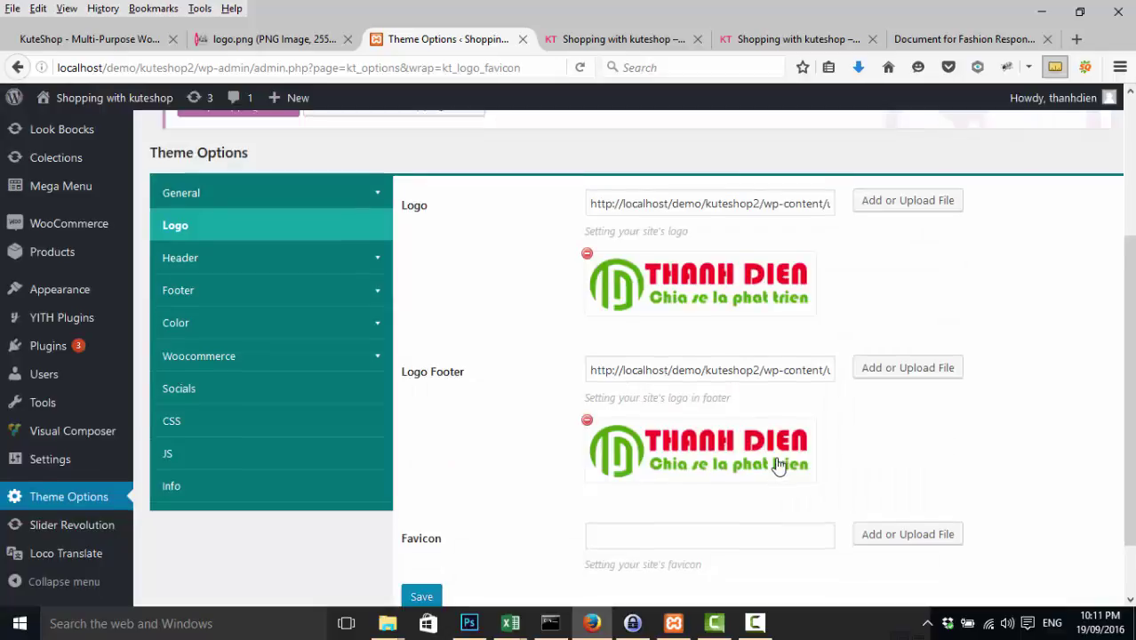
- Set the favicon to the same logo-kuteshop2 image from the media library and save the logo options
scroll(801, 458, "down", 1)
left_click(877, 478)
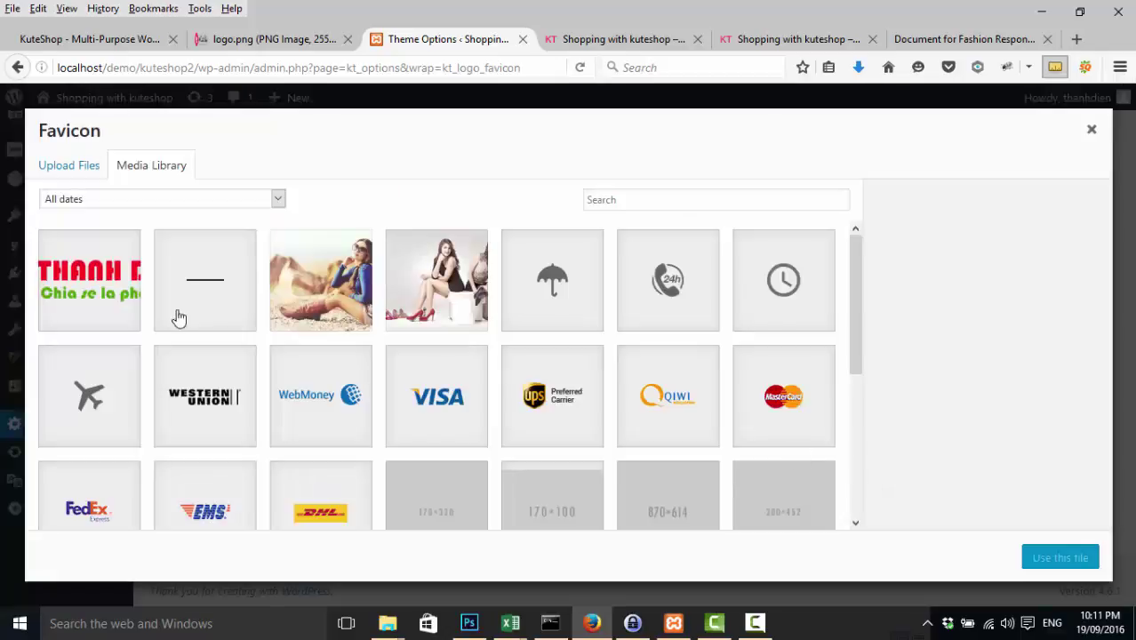
left_click(115, 302)
left_click(1035, 557)
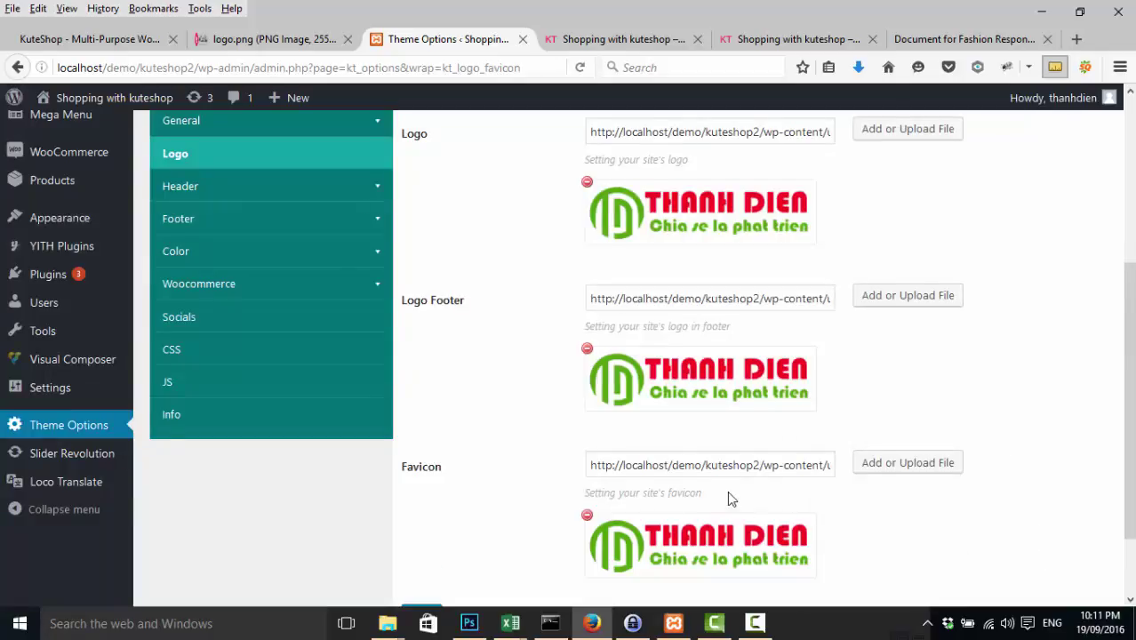
scroll(728, 494, "down", 2)
left_click(433, 530)
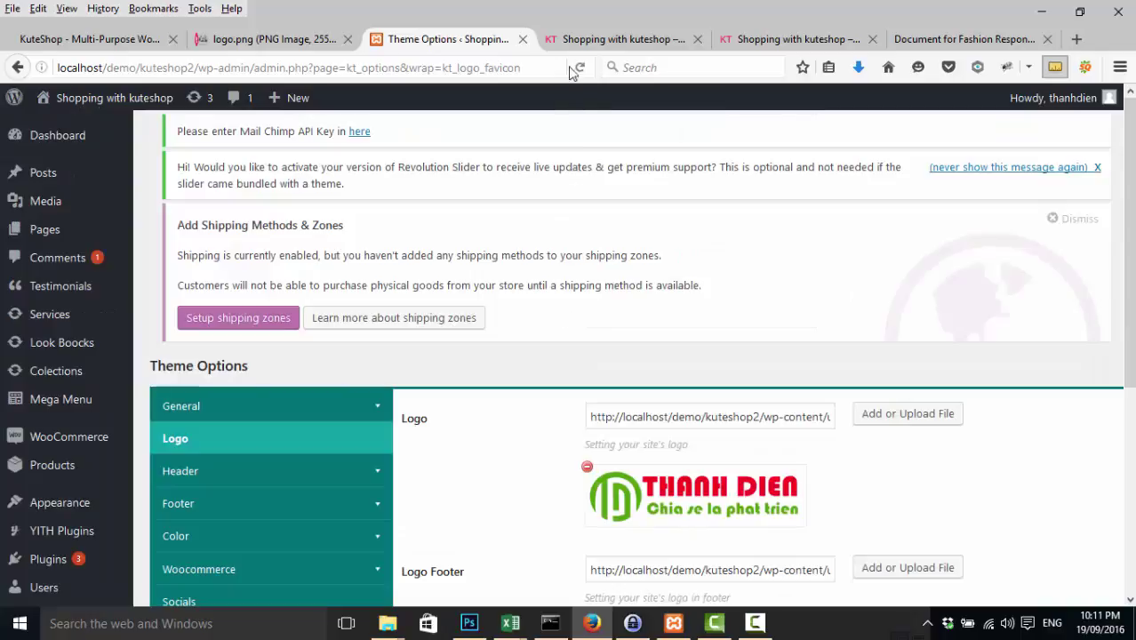
- Reload the local shop's home page and check the logo in the header and footer
left_click(578, 39)
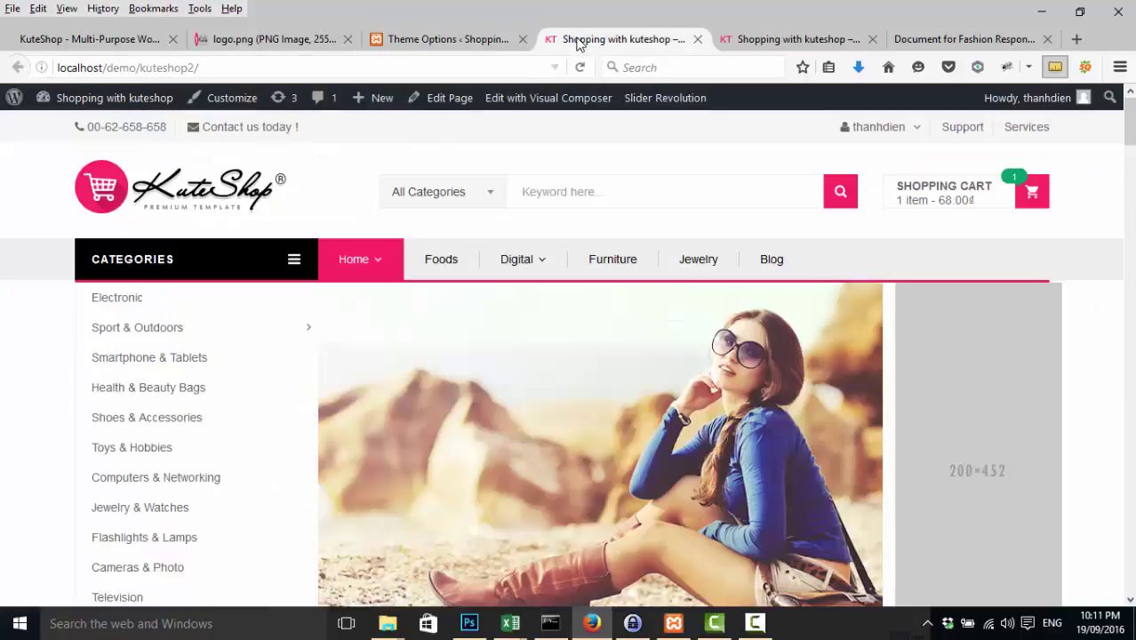
left_click(418, 413)
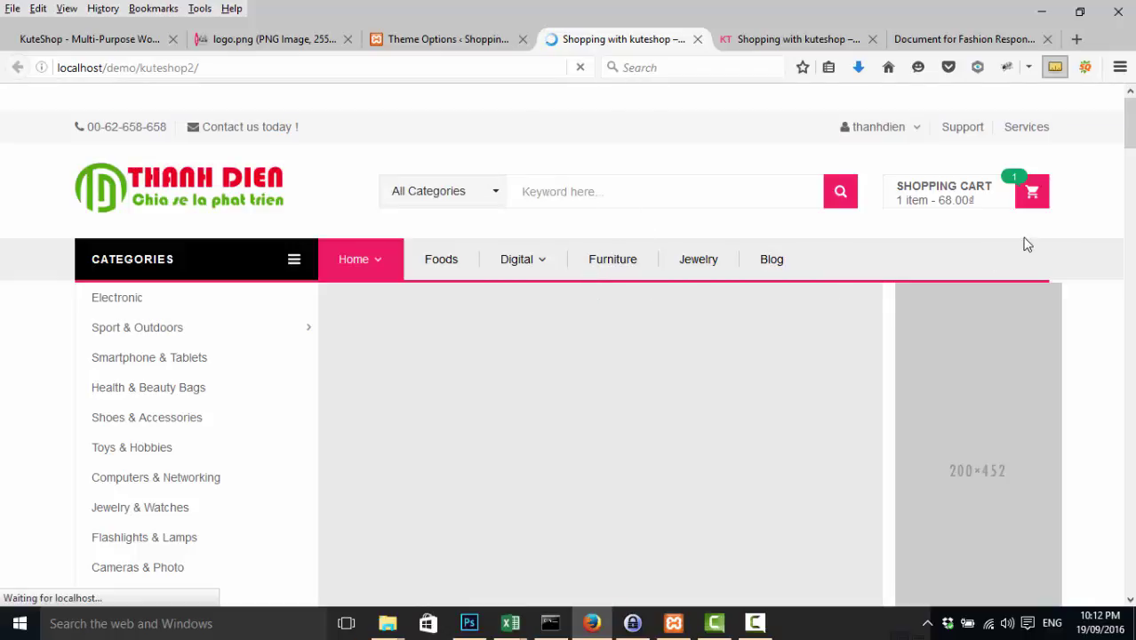
scroll(497, 330, "down", 15)
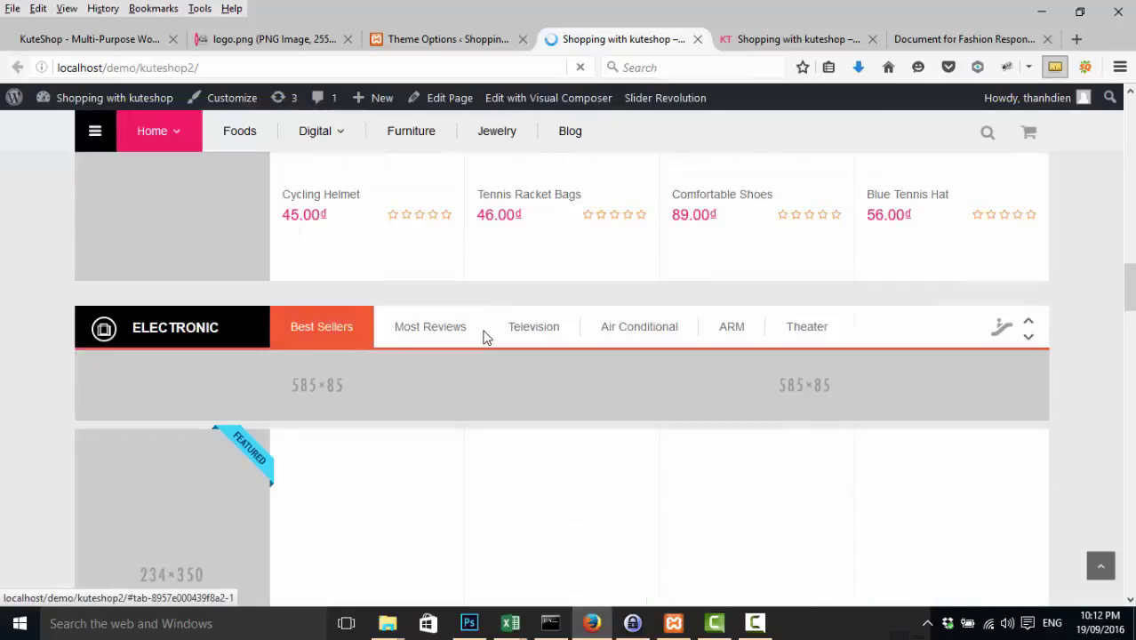
scroll(486, 338, "down", 15)
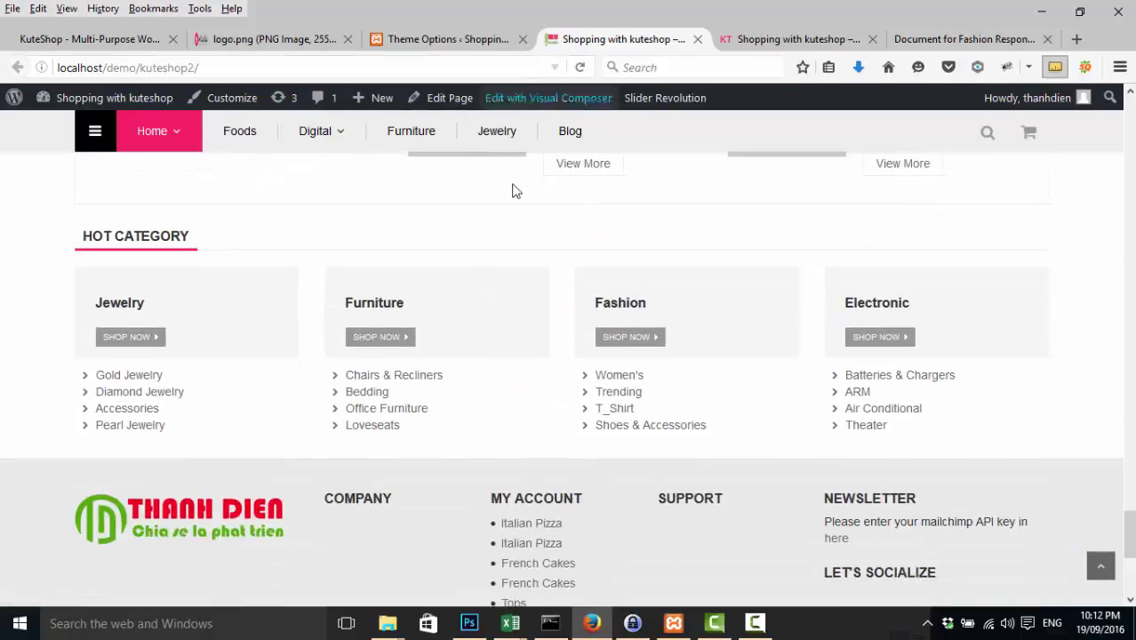
scroll(600, 274, "up", 10)
scroll(596, 272, "down", 5)
scroll(587, 290, "down", 10)
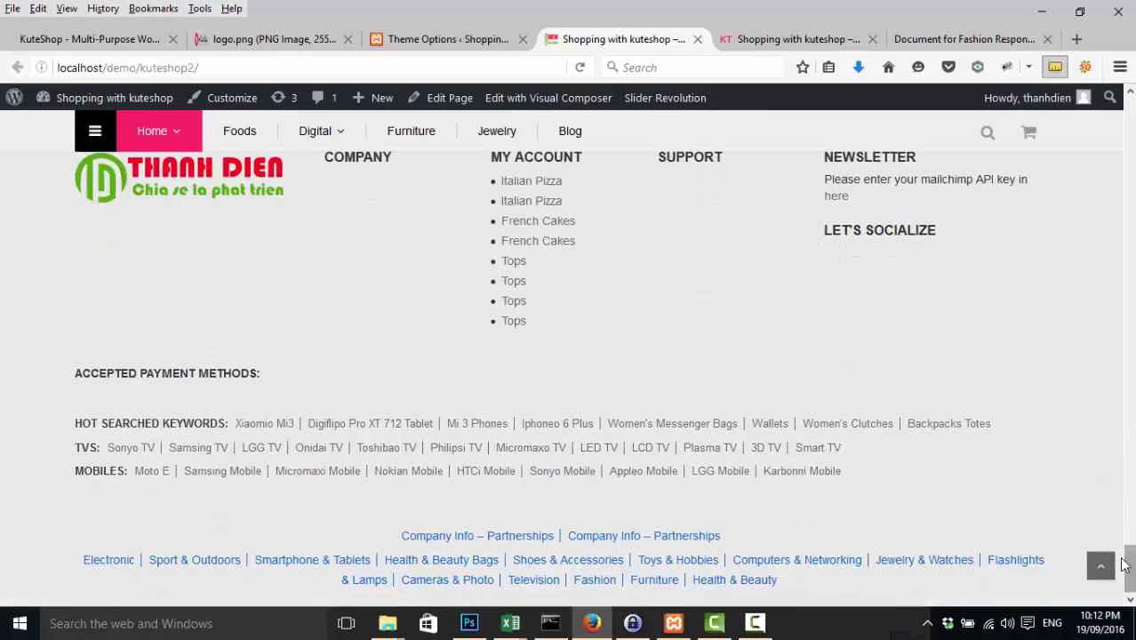
left_click_drag(1130, 568, 1130, 107)
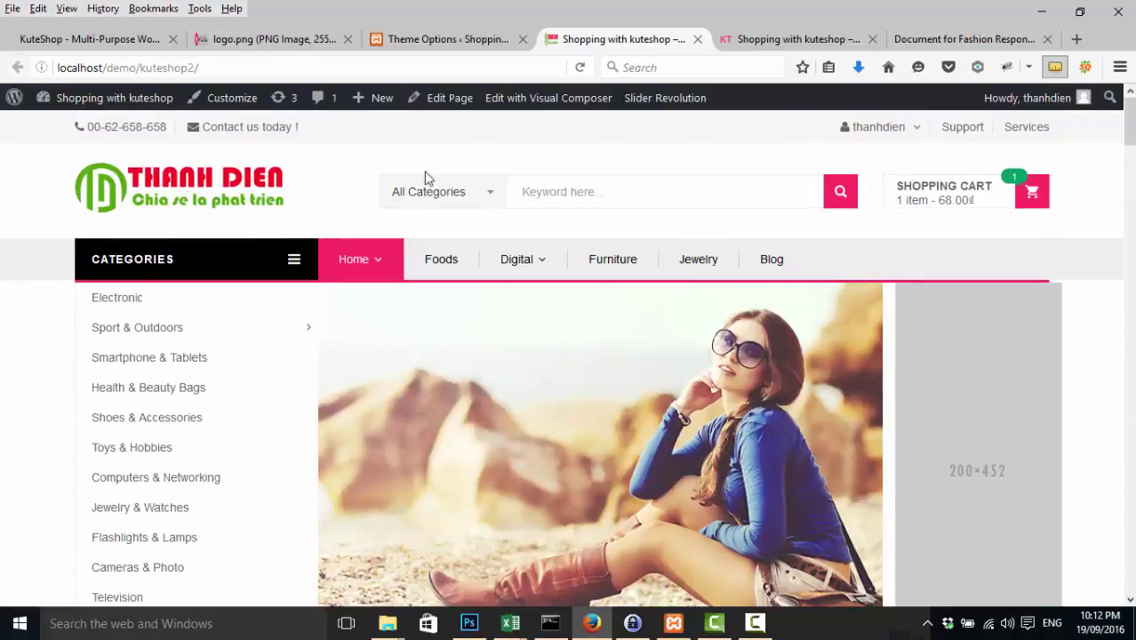